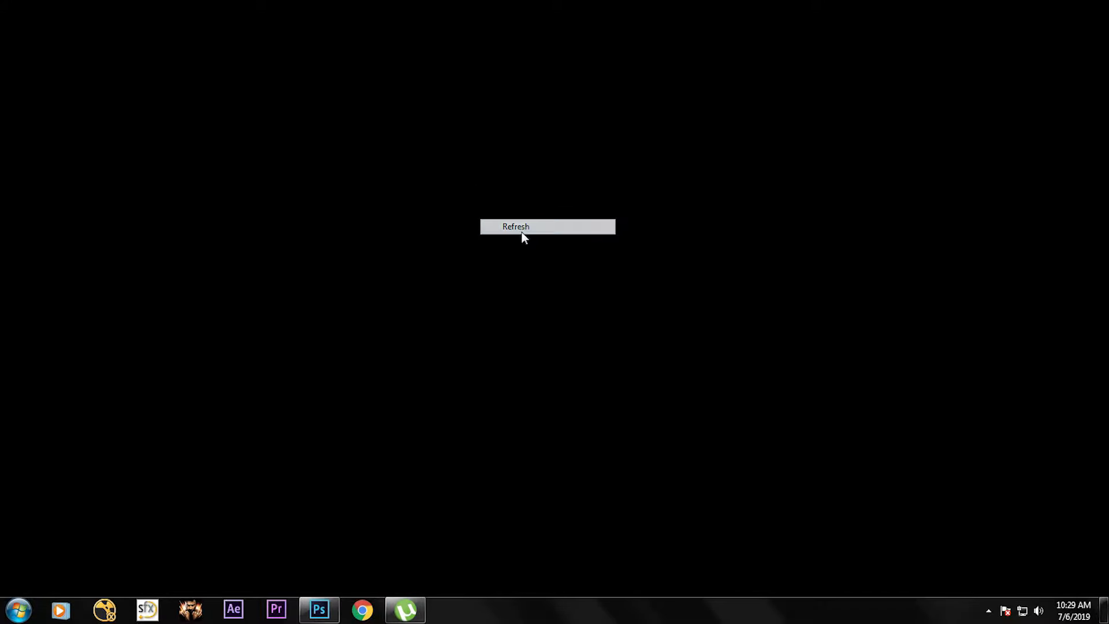
- Switch to Photoshop and open the cut-out PNG photo of the motorcycle rider from the Photo_Editing folder
{"action": "right_click", "coordinate": [593, 191]}
{"action": "left_click", "coordinate": [627, 226]}
{"action": "left_click", "coordinate": [319, 610]}
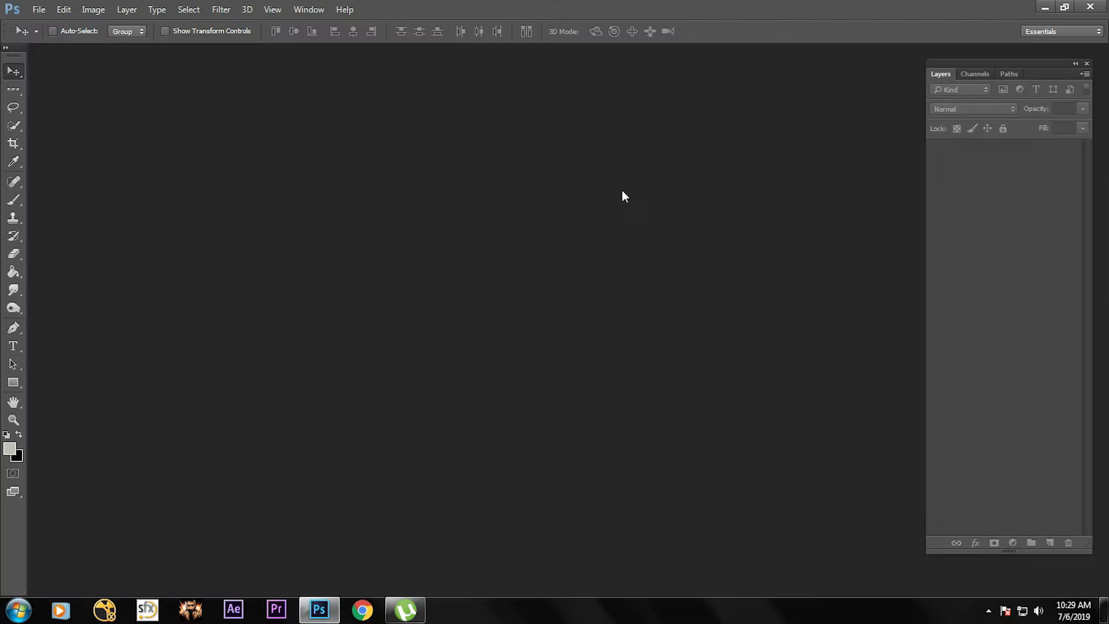
{"action": "double_click", "coordinate": [359, 184]}
{"action": "left_click", "coordinate": [204, 123]}
{"action": "left_click", "coordinate": [903, 481]}
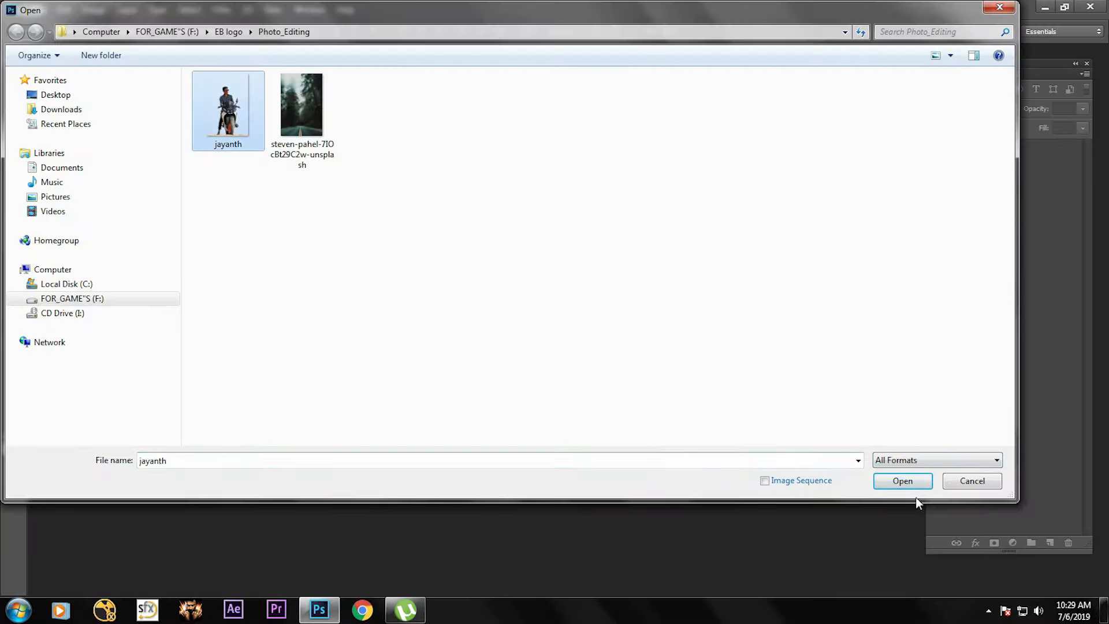
- Place the forest photo as an embedded image and scale it to about 162% so it covers the canvas
{"action": "left_click", "coordinate": [13, 420]}
{"action": "right_click", "coordinate": [626, 263]}
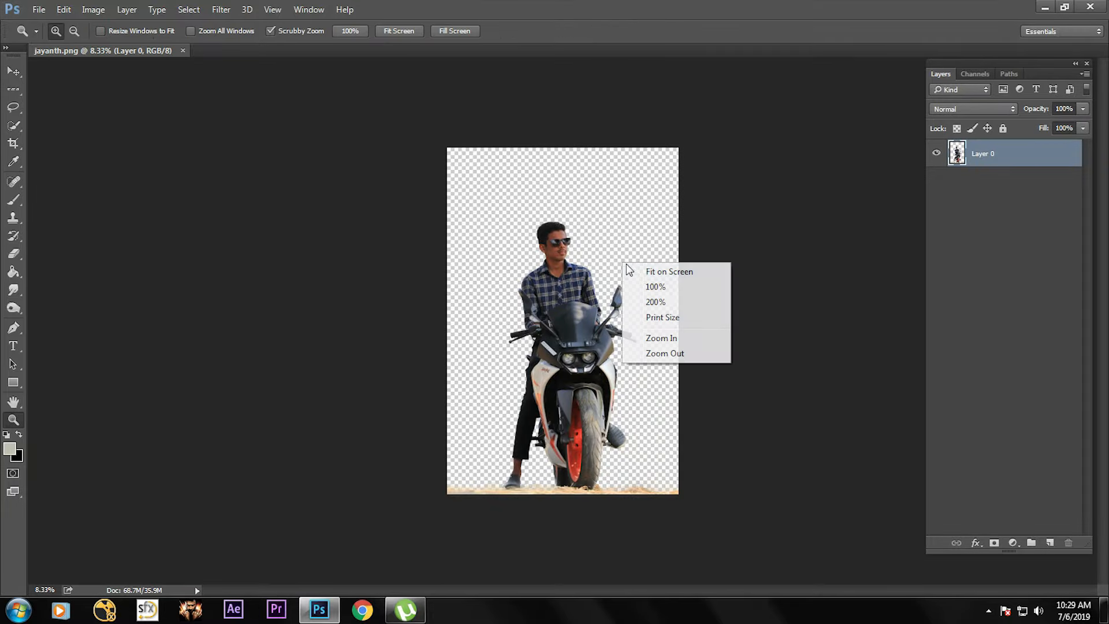
{"action": "left_click", "coordinate": [648, 337]}
{"action": "left_click", "coordinate": [39, 9]}
{"action": "left_click", "coordinate": [105, 269]}
{"action": "left_click", "coordinate": [316, 122]}
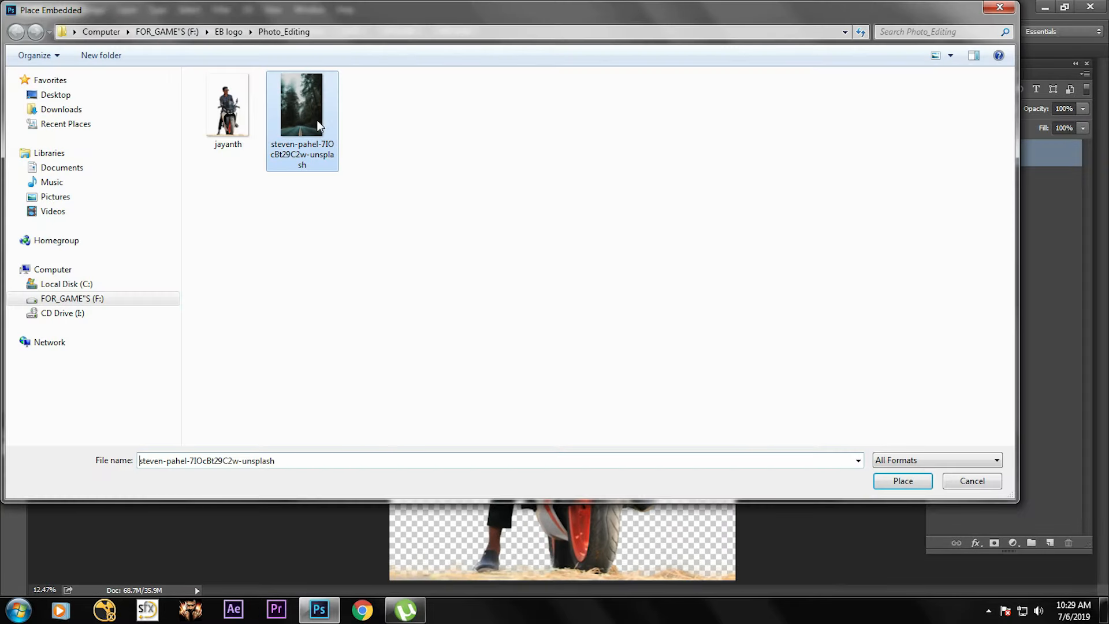
{"action": "left_click", "coordinate": [903, 481]}
{"action": "left_click_drag", "start_coordinate": [720, 84], "coordinate": [912, 3]}
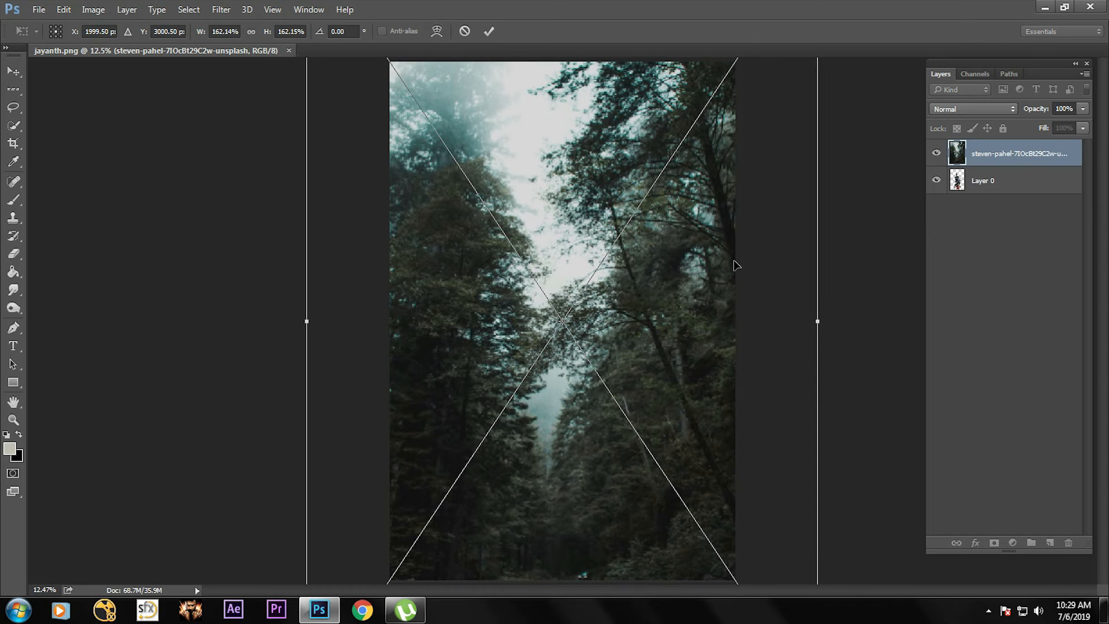
{"action": "left_click_drag", "start_coordinate": [736, 265], "coordinate": [715, 310]}
{"action": "key", "text": "Return"}
- Move the forest layer beneath the rider's layer so it serves as the background
{"action": "left_click_drag", "start_coordinate": [988, 157], "coordinate": [991, 205]}
{"action": "right_click", "coordinate": [584, 271]}
{"action": "left_click", "coordinate": [596, 281]}
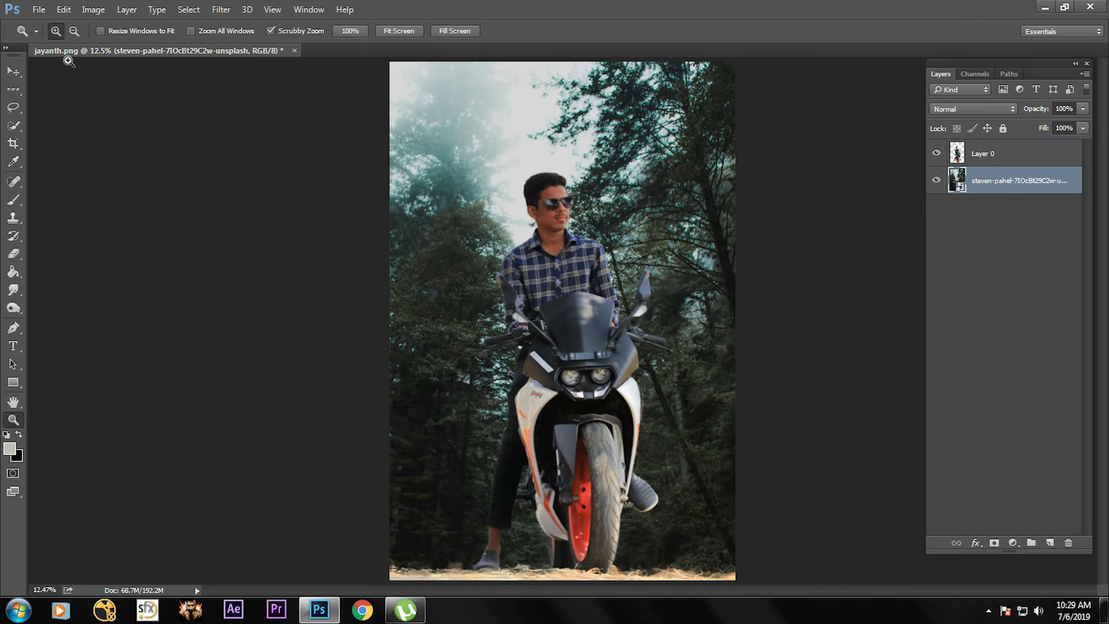
{"action": "key", "text": "v"}
{"action": "left_click_drag", "start_coordinate": [651, 222], "coordinate": [631, 120]}
- Duplicate the forest background layer and rasterize the copy
{"action": "left_click", "coordinate": [197, 11]}
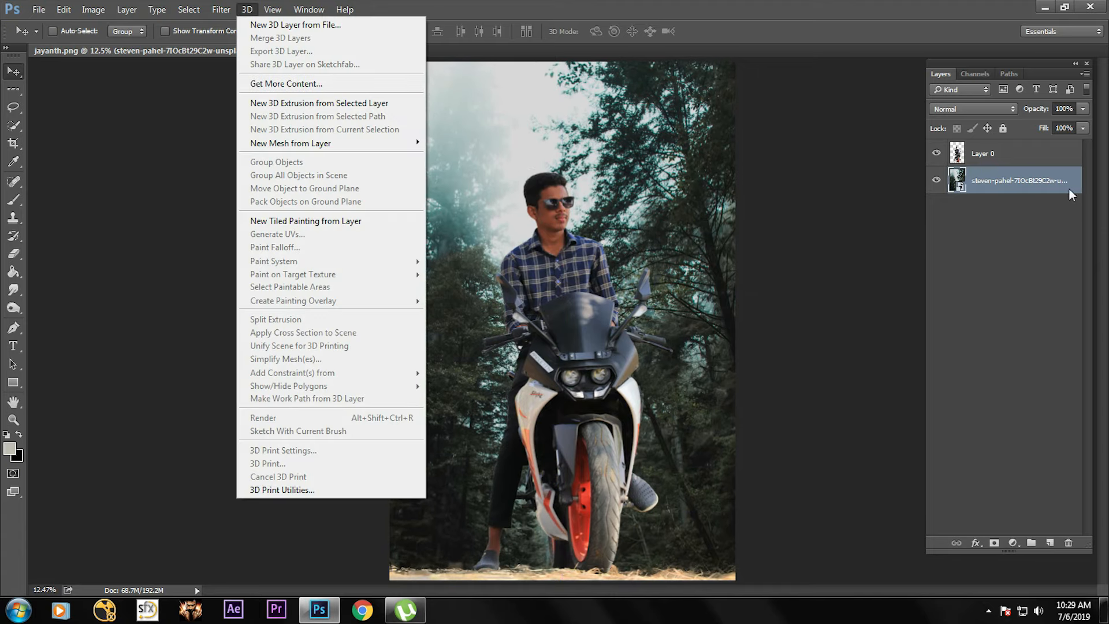
{"action": "left_click_drag", "start_coordinate": [1069, 188], "coordinate": [1053, 542]}
{"action": "right_click", "coordinate": [1043, 183]}
{"action": "left_click", "coordinate": [368, 7]}
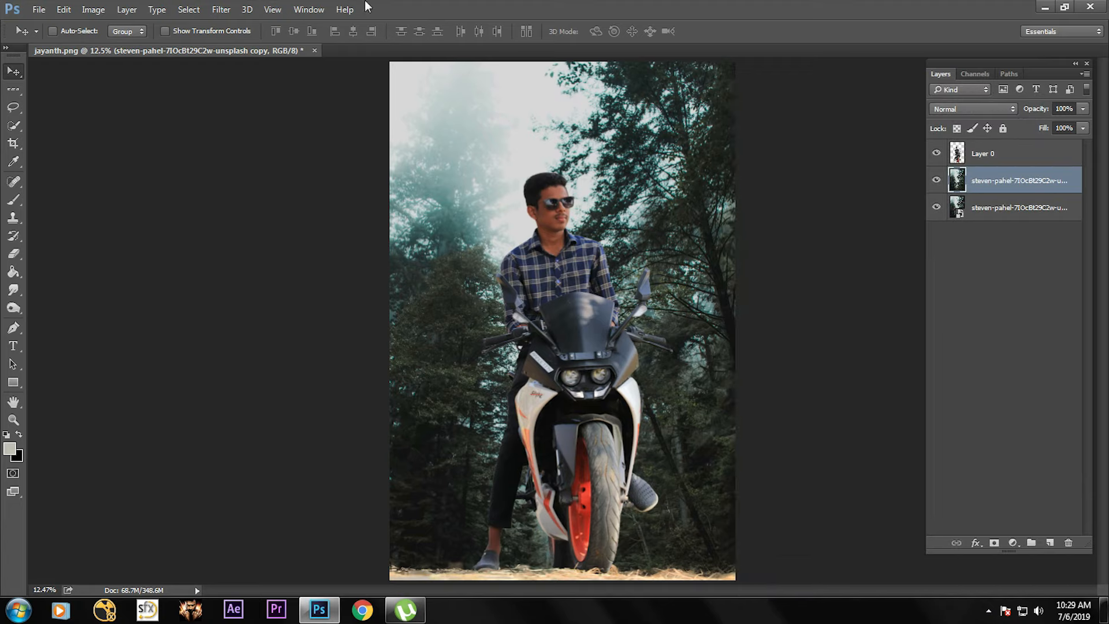
- Apply a Gaussian Blur with a radius of 19 pixels to the copied forest layer
{"action": "left_click", "coordinate": [221, 9]}
{"action": "mouse_move", "coordinate": [321, 165]}
{"action": "left_click", "coordinate": [441, 214]}
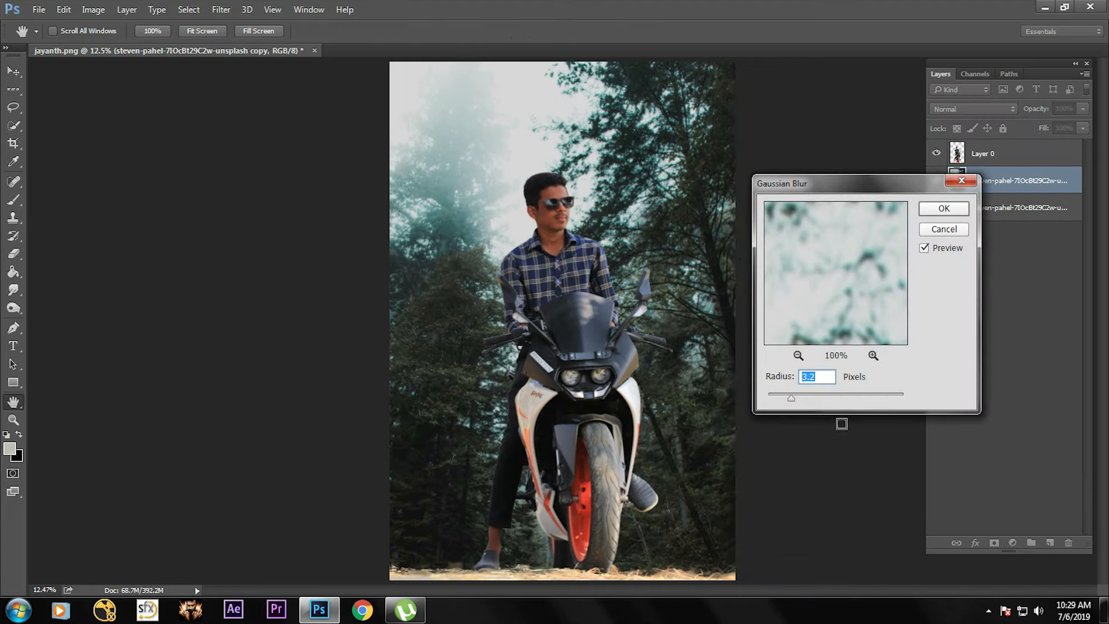
{"action": "type", "text": "25"}
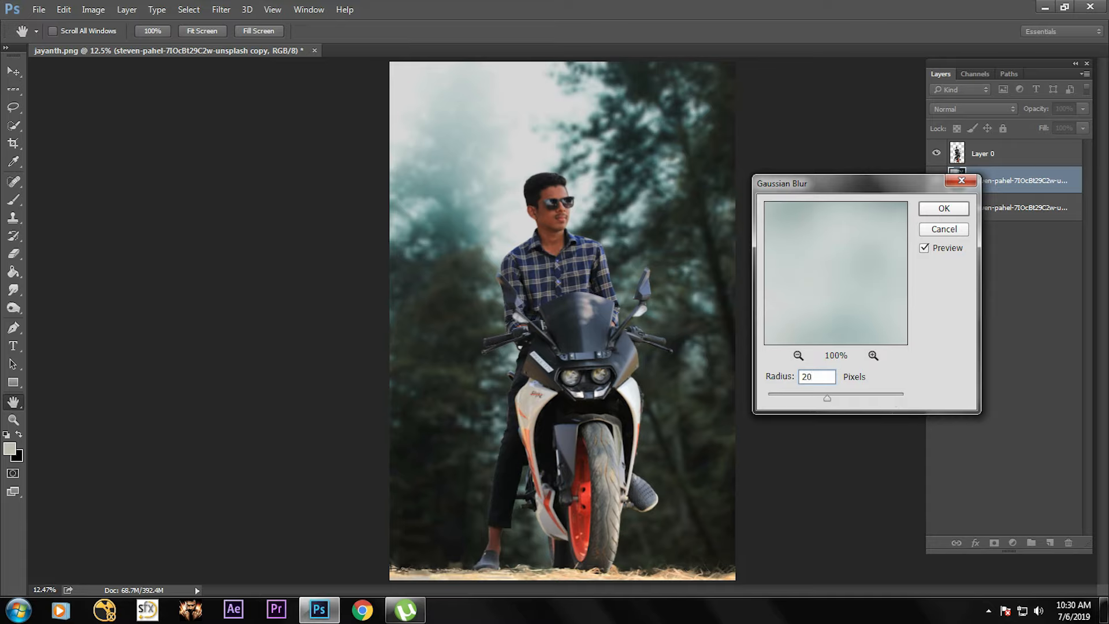
{"action": "key", "text": "BackSpace"}
{"action": "key", "text": "BackSpace"}
{"action": "type", "text": "19"}
{"action": "left_click", "coordinate": [924, 213]}
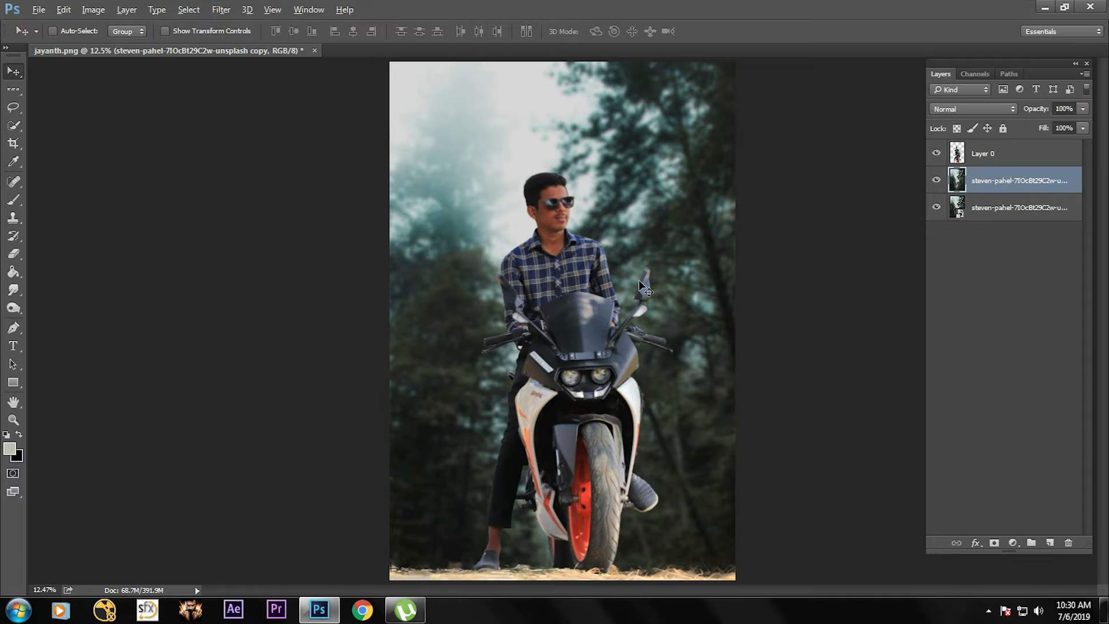
- Duplicate the rider's Layer 0 and hide the original layer
{"action": "key", "text": "alt"}
{"action": "key", "text": "alt+bracketright"}
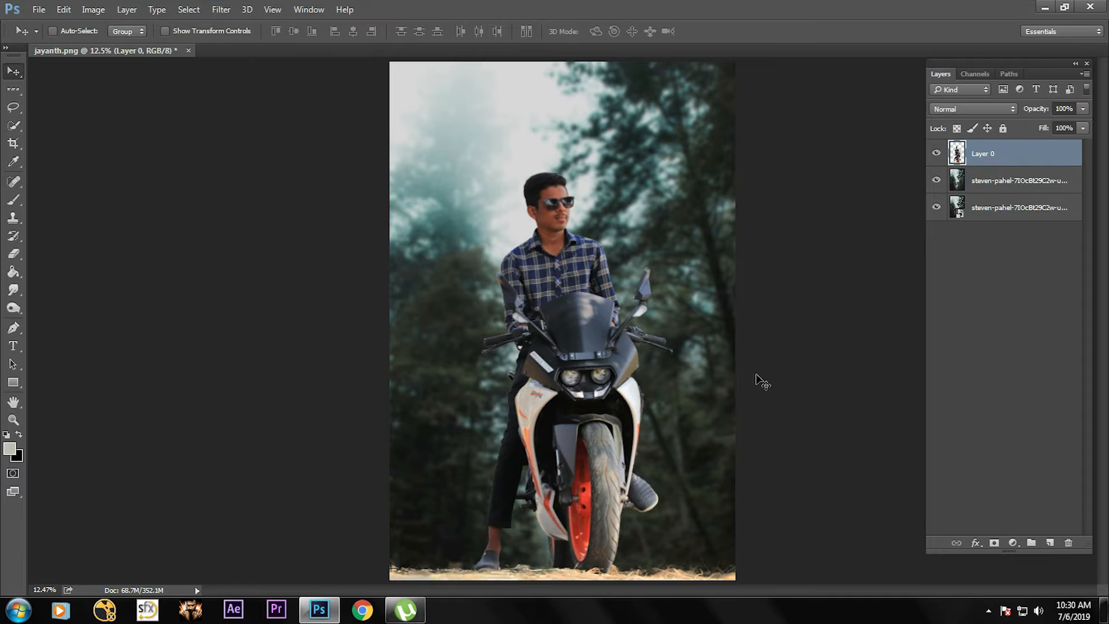
{"action": "left_click_drag", "start_coordinate": [1059, 157], "coordinate": [1050, 542]}
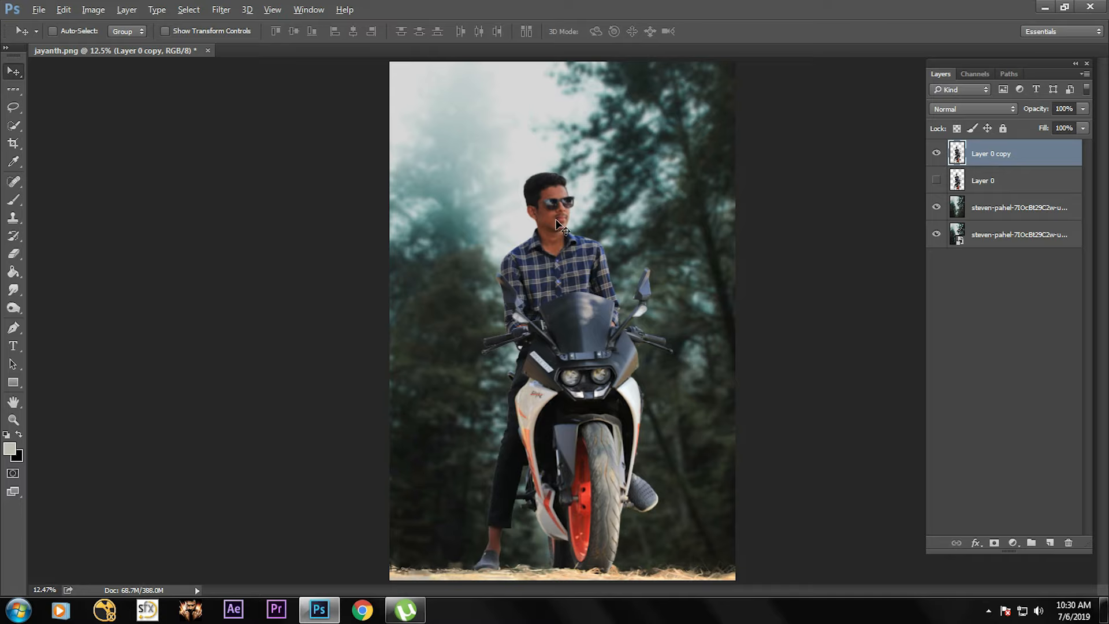
- Add a Brightness/Contrast adjustment clipped to the rider copy, with Brightness 51 and Contrast -4
{"action": "left_click", "coordinate": [1012, 542]}
{"action": "left_click", "coordinate": [1000, 287]}
{"action": "left_click_drag", "start_coordinate": [862, 276], "coordinate": [875, 276]}
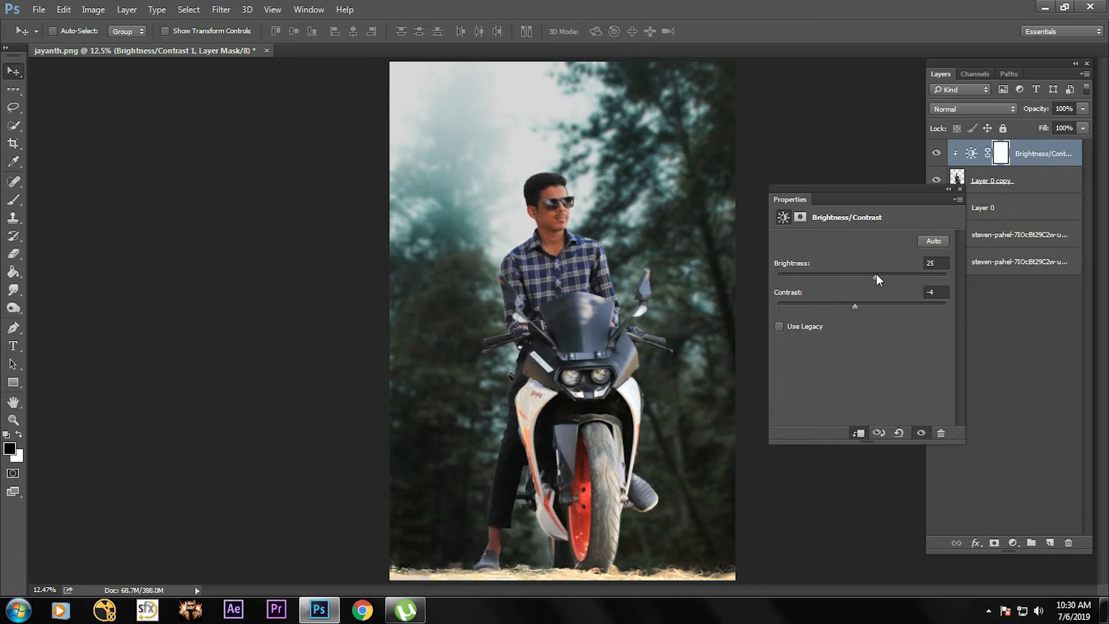
{"action": "left_click_drag", "start_coordinate": [885, 276], "coordinate": [889, 276]}
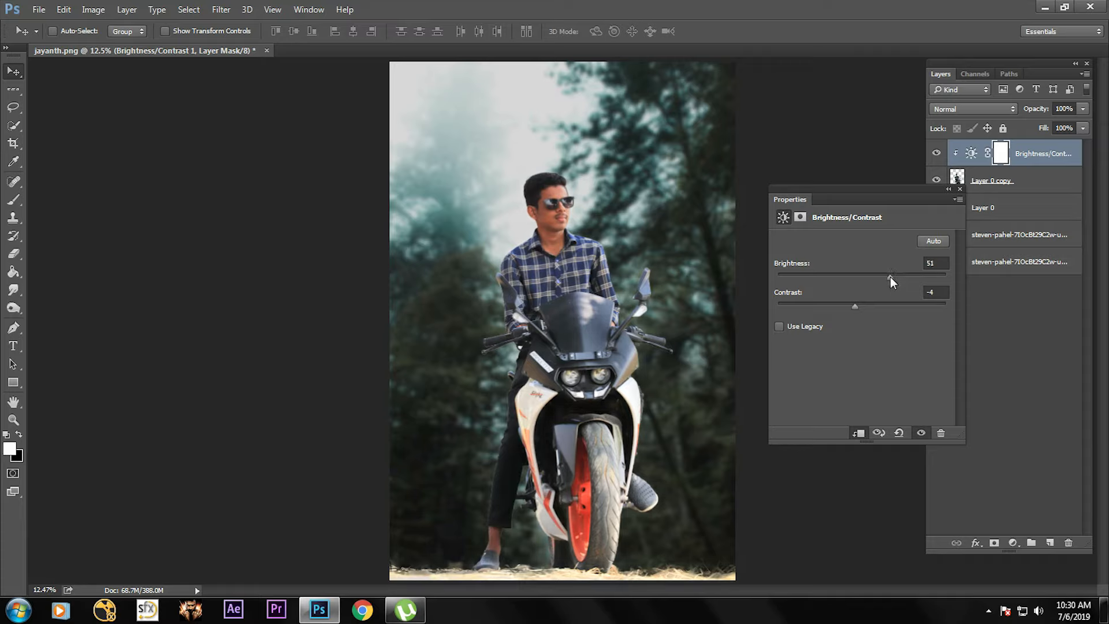
{"action": "left_click", "coordinate": [957, 191]}
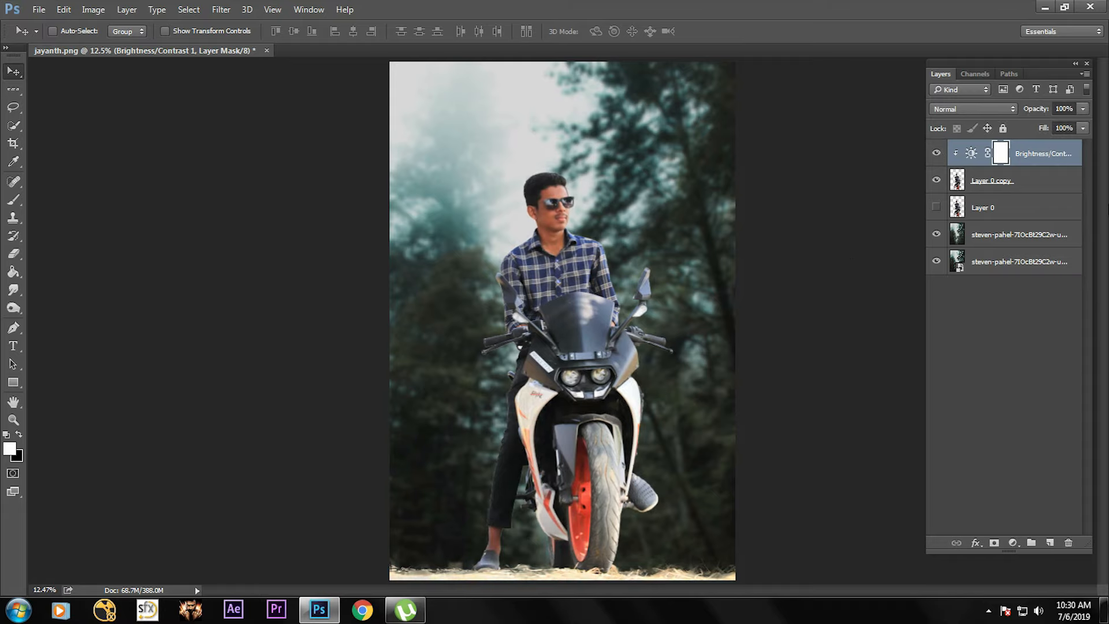
- Remove the blemishes on the cheek below the sunglasses on Layer 0 copy with the Spot Healing Brush at size 25
{"action": "left_click", "coordinate": [1020, 182]}
{"action": "left_click", "coordinate": [1033, 161]}
{"action": "scroll", "coordinate": [604, 213], "scroll_direction": "up", "scroll_amount": 3}
{"action": "left_click", "coordinate": [1025, 189]}
{"action": "scroll", "coordinate": [502, 212], "scroll_direction": "up", "scroll_amount": 8}
{"action": "left_click_drag", "start_coordinate": [502, 212], "coordinate": [550, 305]}
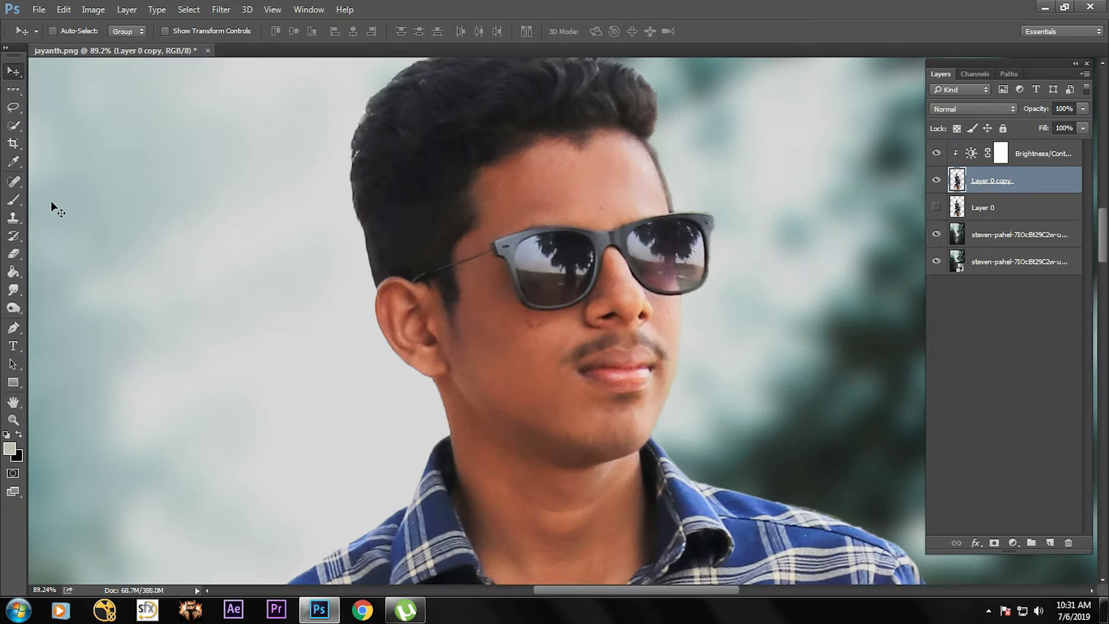
{"action": "left_click", "coordinate": [13, 182]}
{"action": "scroll", "coordinate": [603, 180], "scroll_direction": "up", "scroll_amount": 3}
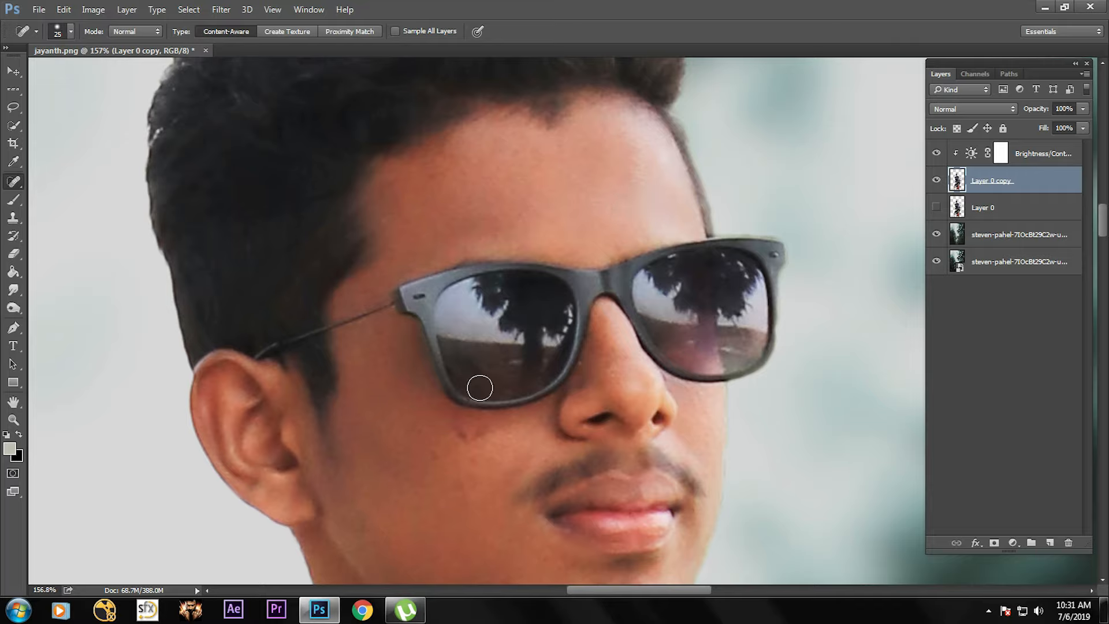
{"action": "left_click", "coordinate": [445, 465]}
{"action": "left_click", "coordinate": [465, 434]}
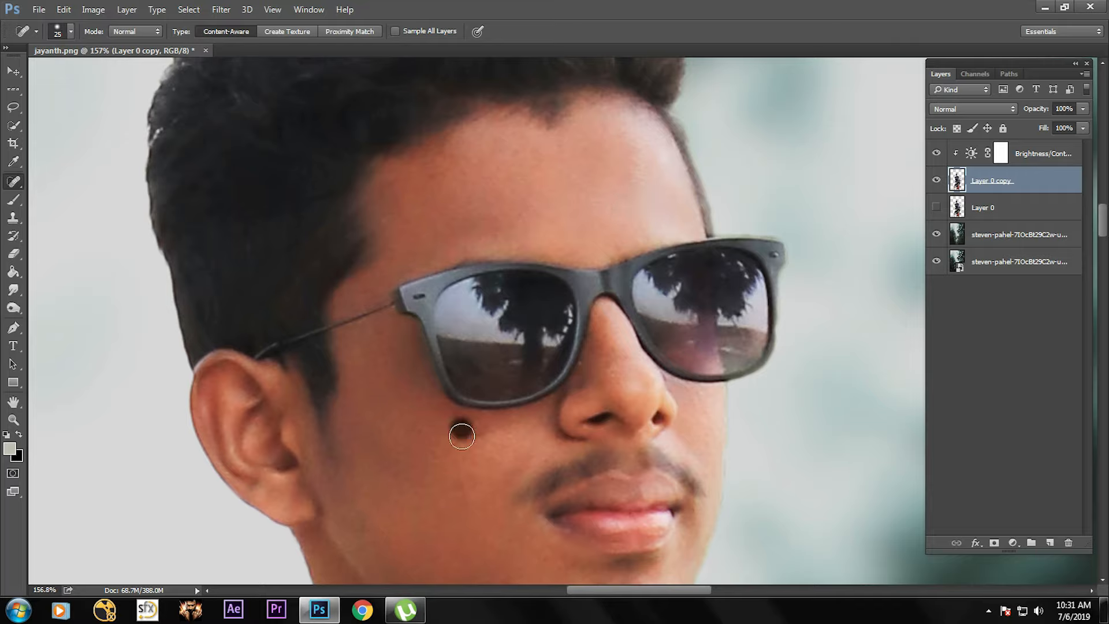
{"action": "left_click", "coordinate": [469, 438]}
- Heal the small spot on the rider's forehead above the sunglasses with the Spot Healing Brush
{"action": "scroll", "coordinate": [517, 454], "scroll_direction": "down", "scroll_amount": 2}
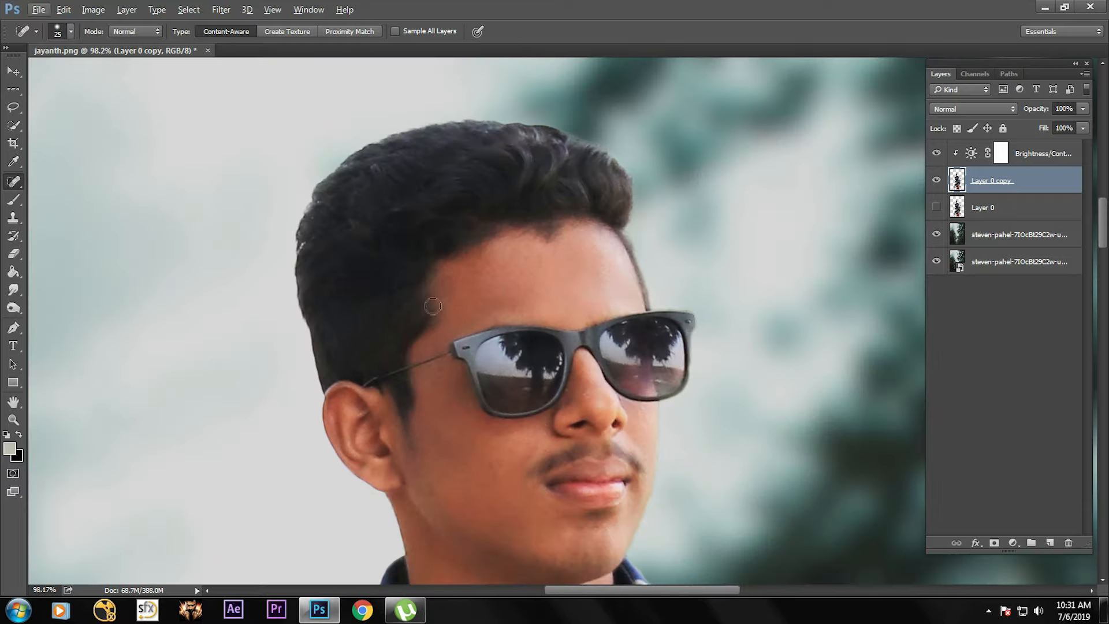
{"action": "scroll", "coordinate": [635, 317], "scroll_direction": "up", "scroll_amount": 2}
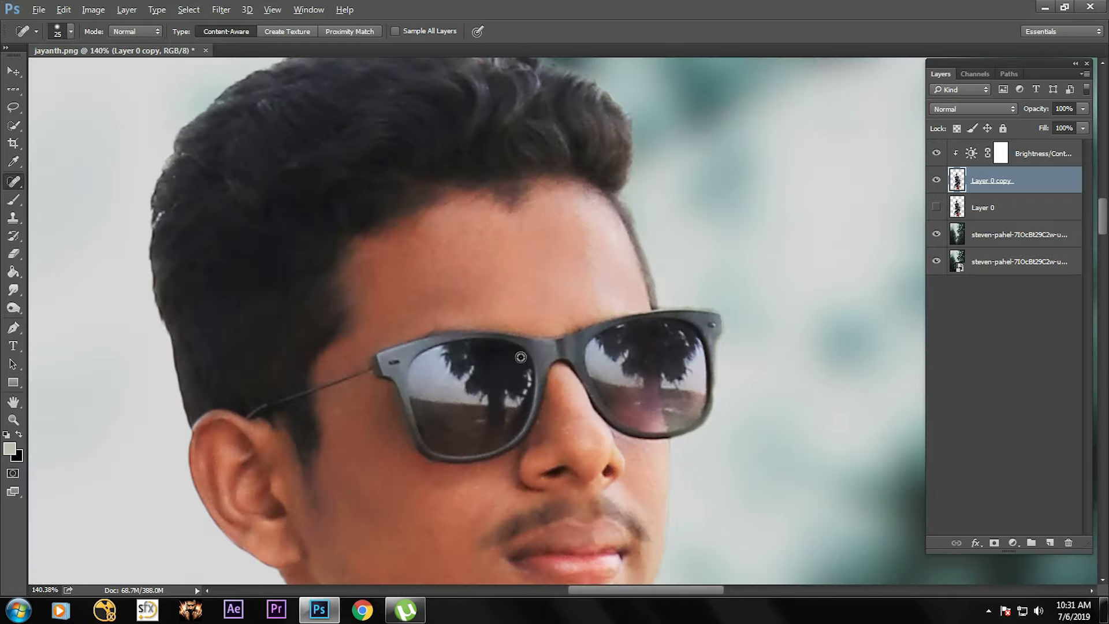
{"action": "left_click", "coordinate": [500, 307]}
{"action": "scroll", "coordinate": [501, 307], "scroll_direction": "down", "scroll_amount": 8}
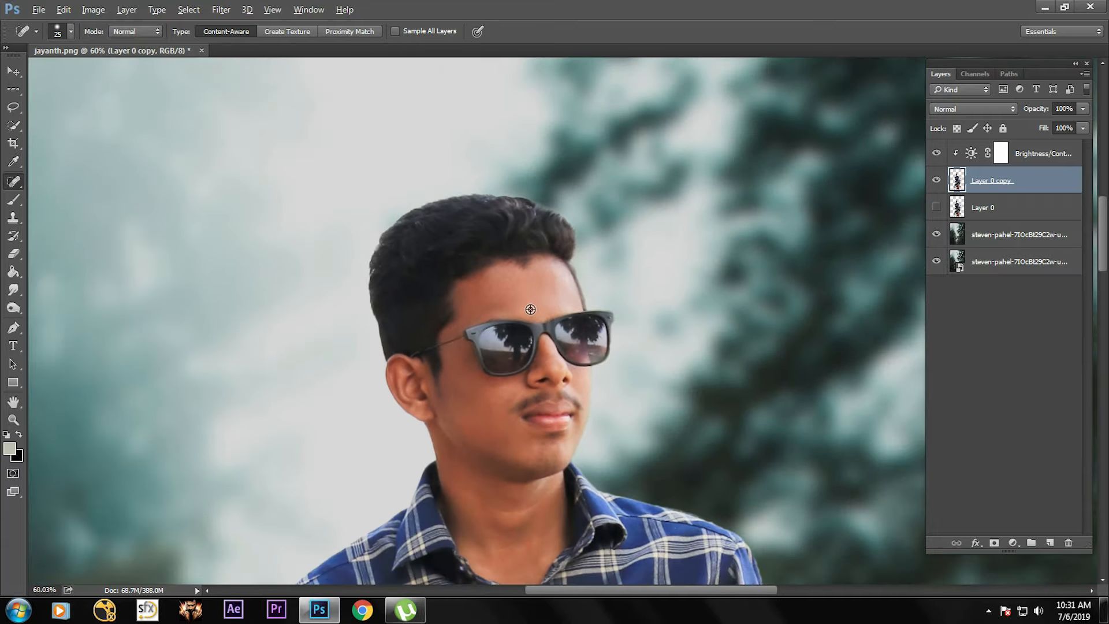
{"action": "scroll", "coordinate": [530, 310], "scroll_direction": "down", "scroll_amount": 1}
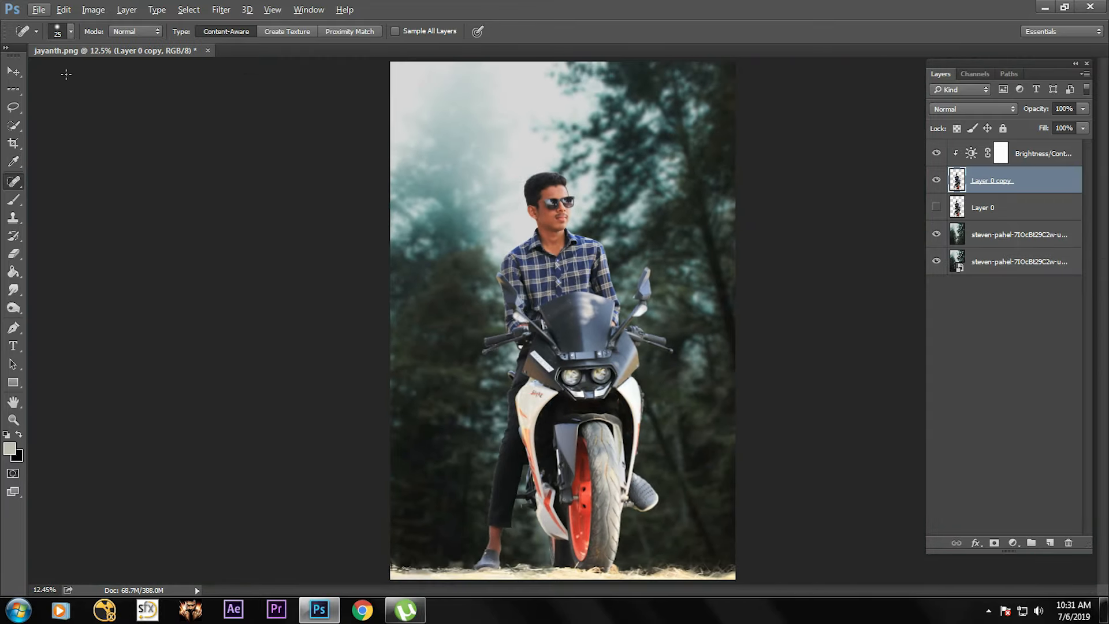
{"action": "left_click", "coordinate": [17, 73]}
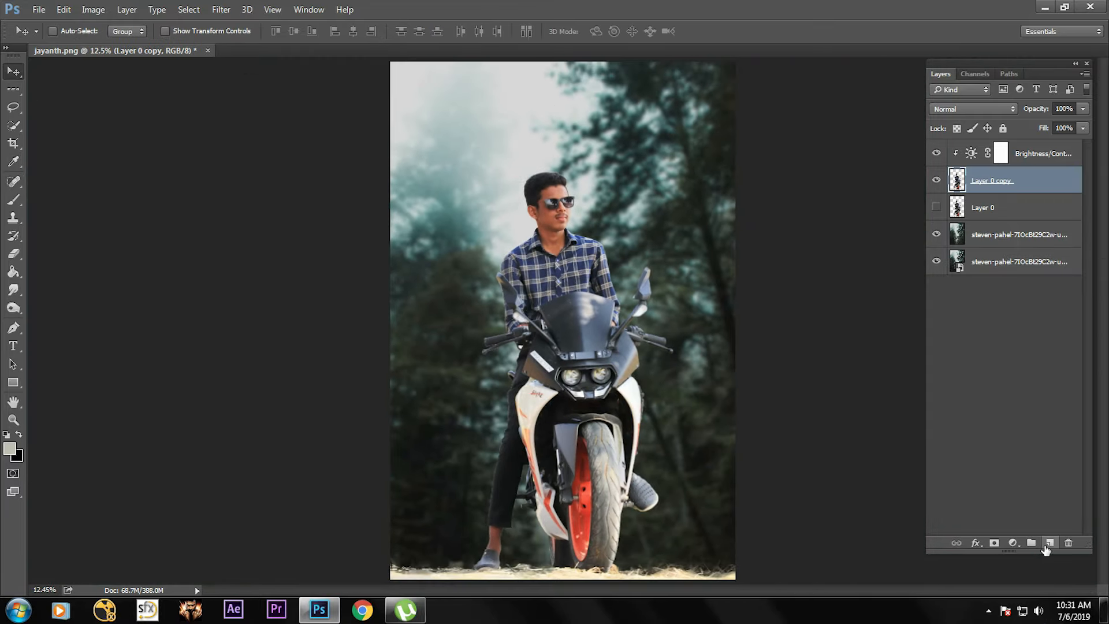
{"action": "left_click", "coordinate": [1047, 546]}
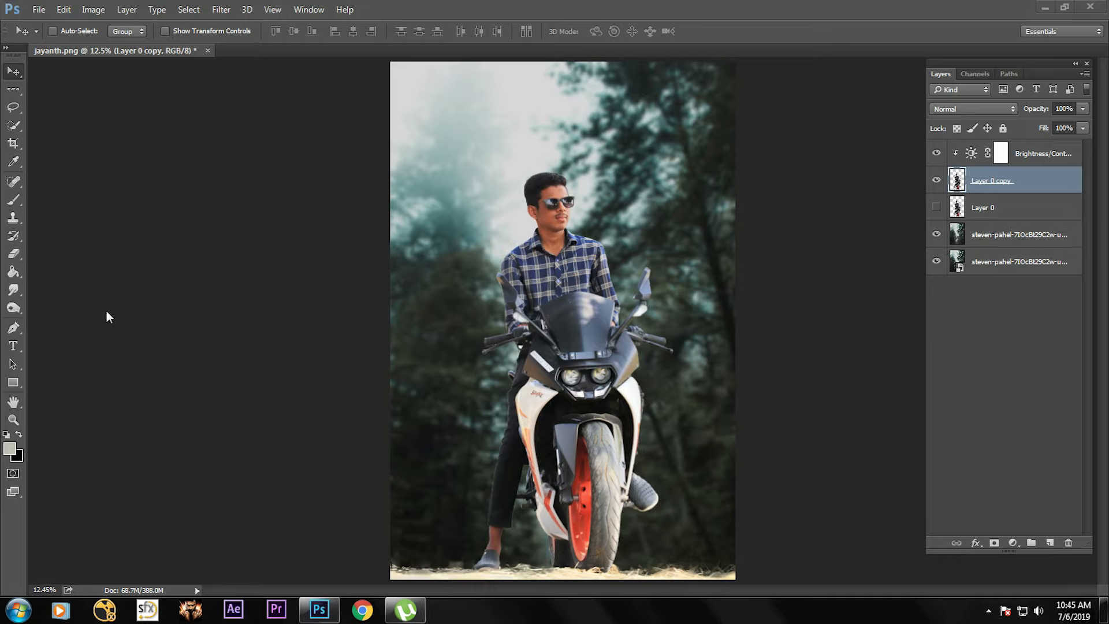
- Smudge the rider's hair outward along its front, upper and back edges with the Smudge tool at size 45 and 38% strength
{"action": "left_click", "coordinate": [14, 420]}
{"action": "left_click", "coordinate": [564, 199]}
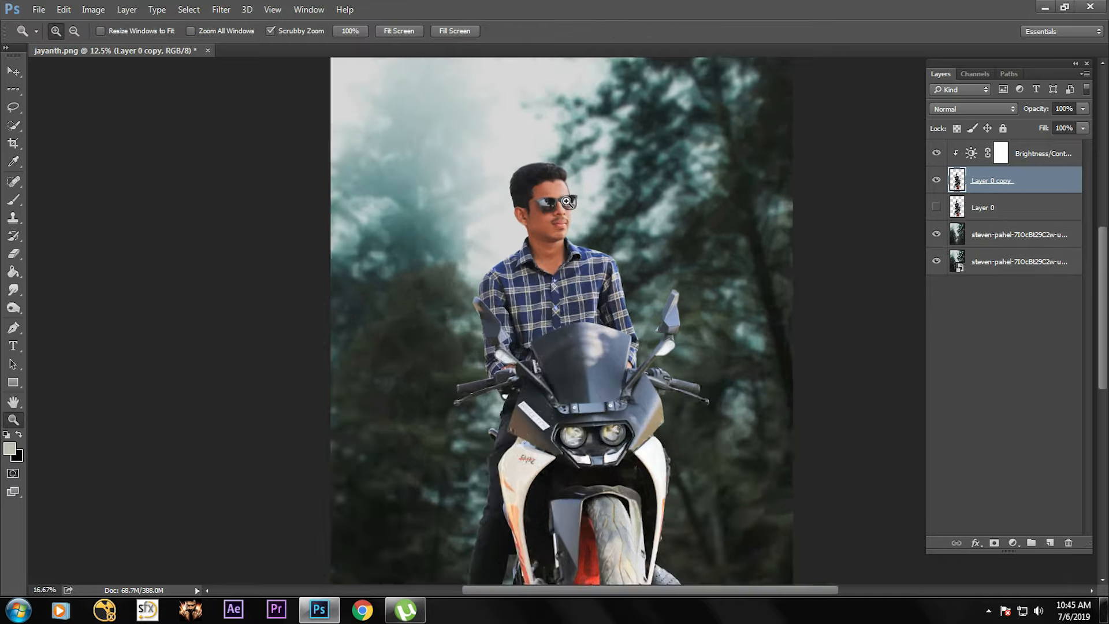
{"action": "mouse_move", "coordinate": [552, 156]}
{"action": "left_mouse_down"}
{"action": "mouse_move", "coordinate": [635, 287]}
{"action": "mouse_move", "coordinate": [622, 211]}
{"action": "left_mouse_up"}
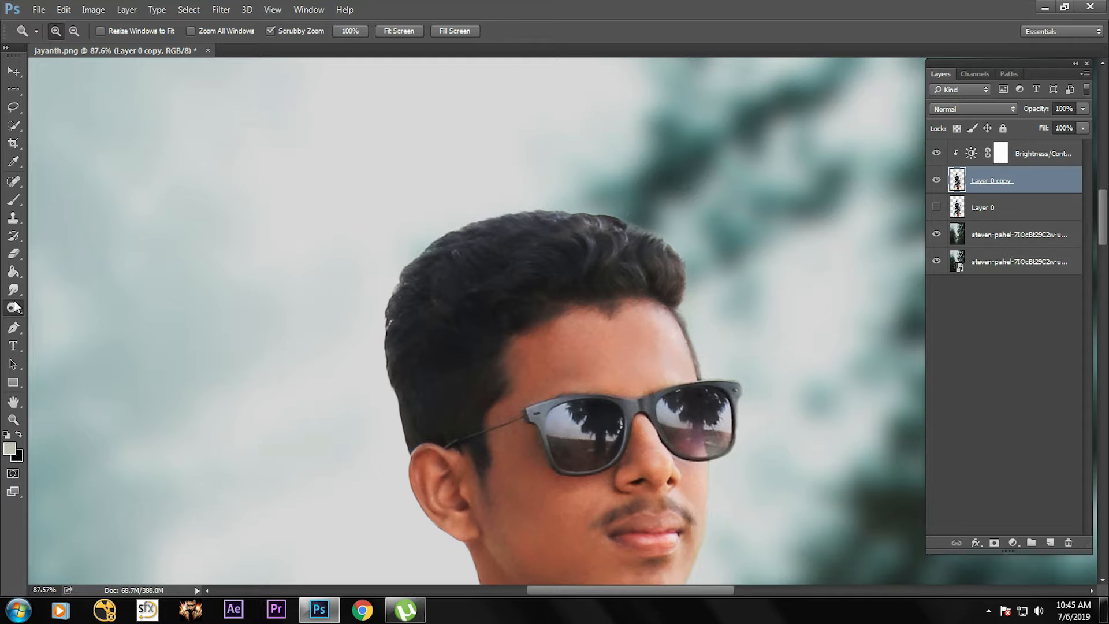
{"action": "key", "text": "r"}
{"action": "mouse_move", "coordinate": [678, 283]}
{"action": "left_mouse_down"}
{"action": "mouse_move", "coordinate": [668, 230]}
{"action": "mouse_move", "coordinate": [666, 238]}
{"action": "left_mouse_up"}
{"action": "mouse_move", "coordinate": [651, 277]}
{"action": "left_mouse_down"}
{"action": "mouse_move", "coordinate": [648, 236]}
{"action": "mouse_move", "coordinate": [615, 204]}
{"action": "left_mouse_up"}
{"action": "left_click_drag", "start_coordinate": [660, 238], "coordinate": [615, 186]}
{"action": "left_click_drag", "start_coordinate": [608, 241], "coordinate": [590, 199]}
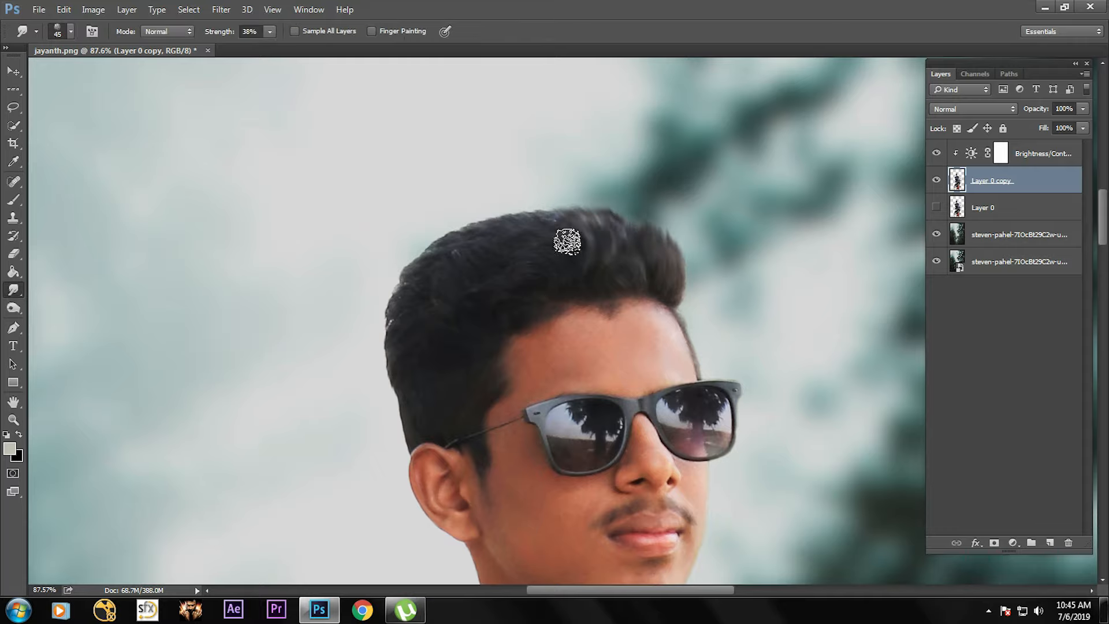
{"action": "mouse_move", "coordinate": [566, 241]}
{"action": "left_mouse_down"}
{"action": "mouse_move", "coordinate": [536, 202]}
{"action": "mouse_move", "coordinate": [518, 210]}
{"action": "left_mouse_up"}
{"action": "mouse_move", "coordinate": [541, 254]}
{"action": "left_mouse_down"}
{"action": "mouse_move", "coordinate": [508, 212]}
{"action": "mouse_move", "coordinate": [483, 212]}
{"action": "left_mouse_up"}
{"action": "left_click_drag", "start_coordinate": [453, 250], "coordinate": [408, 243]}
{"action": "mouse_move", "coordinate": [462, 246]}
{"action": "left_mouse_down"}
{"action": "mouse_move", "coordinate": [386, 235]}
{"action": "mouse_move", "coordinate": [398, 236]}
{"action": "mouse_move", "coordinate": [408, 263]}
{"action": "left_mouse_up"}
{"action": "mouse_move", "coordinate": [427, 277]}
{"action": "left_mouse_down"}
{"action": "mouse_move", "coordinate": [390, 306]}
{"action": "mouse_move", "coordinate": [398, 325]}
{"action": "left_mouse_up"}
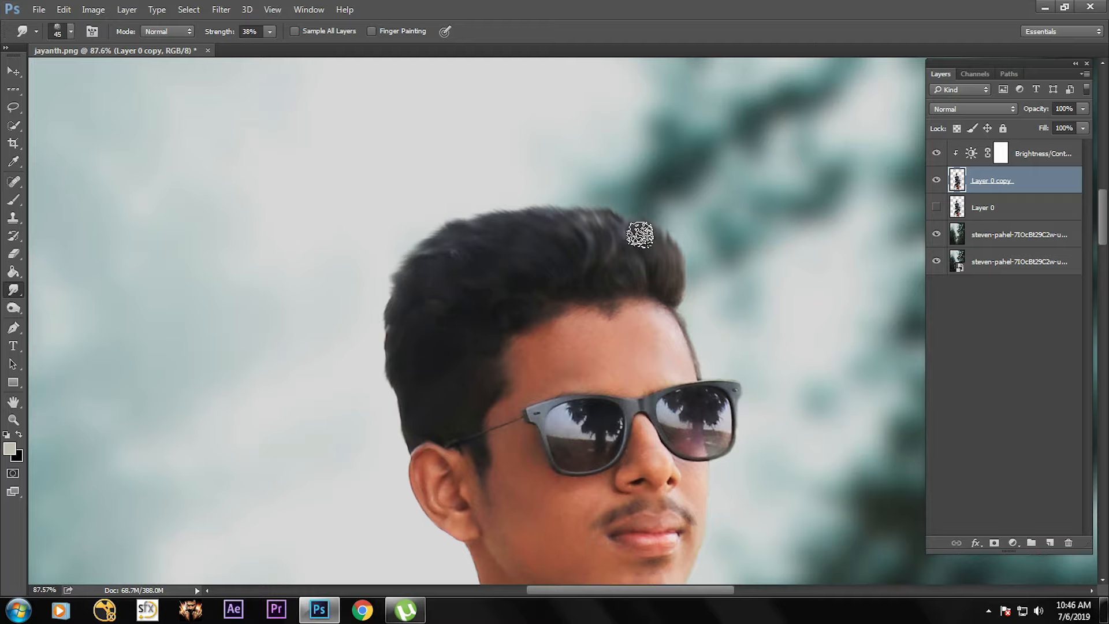
{"action": "key", "text": "ctrl+0"}
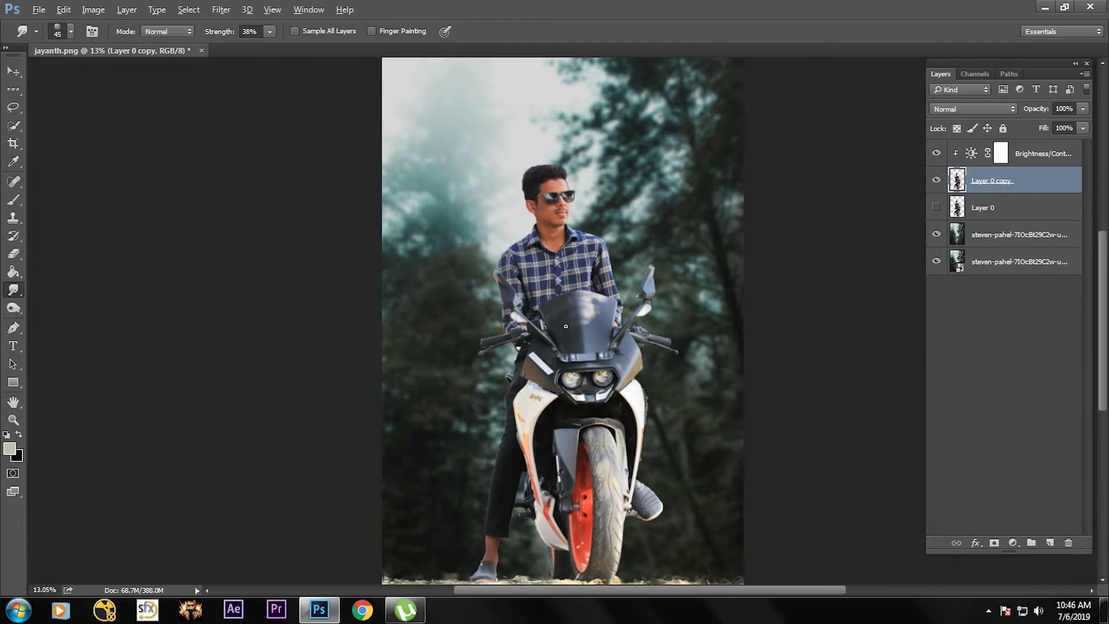
- Add a Color Balance adjustment above Brightness/Contrast and set the midtones to Magenta/Green -7 and Yellow/Blue -8
{"action": "key", "text": "v"}
{"action": "scroll", "coordinate": [643, 349], "scroll_direction": "down", "scroll_amount": 1}
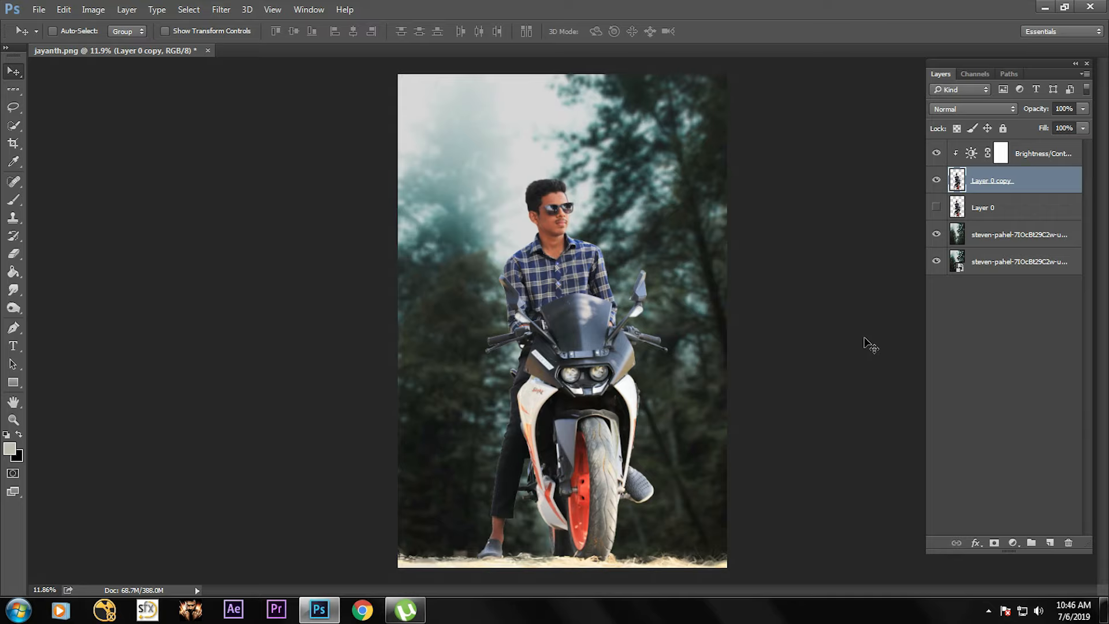
{"action": "left_click", "coordinate": [1029, 157]}
{"action": "left_click", "coordinate": [1013, 542]}
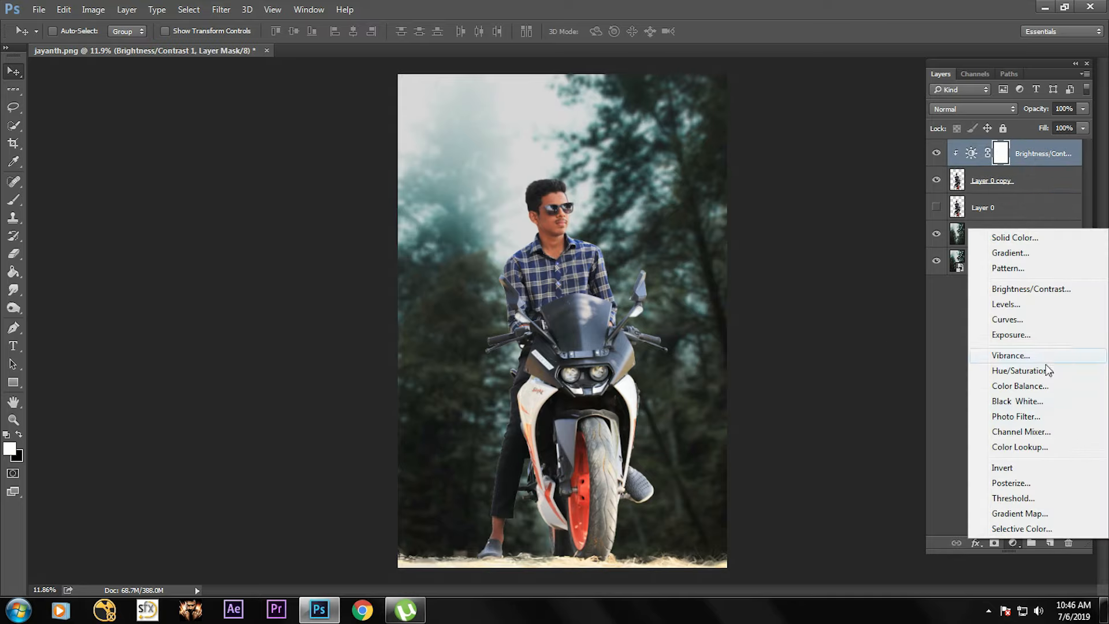
{"action": "left_click", "coordinate": [993, 431]}
{"action": "left_click_drag", "start_coordinate": [843, 272], "coordinate": [838, 320]}
- Set the Color Balance shadows to Cyan/Red -4 and Magenta/Green -2
{"action": "left_click", "coordinate": [844, 245]}
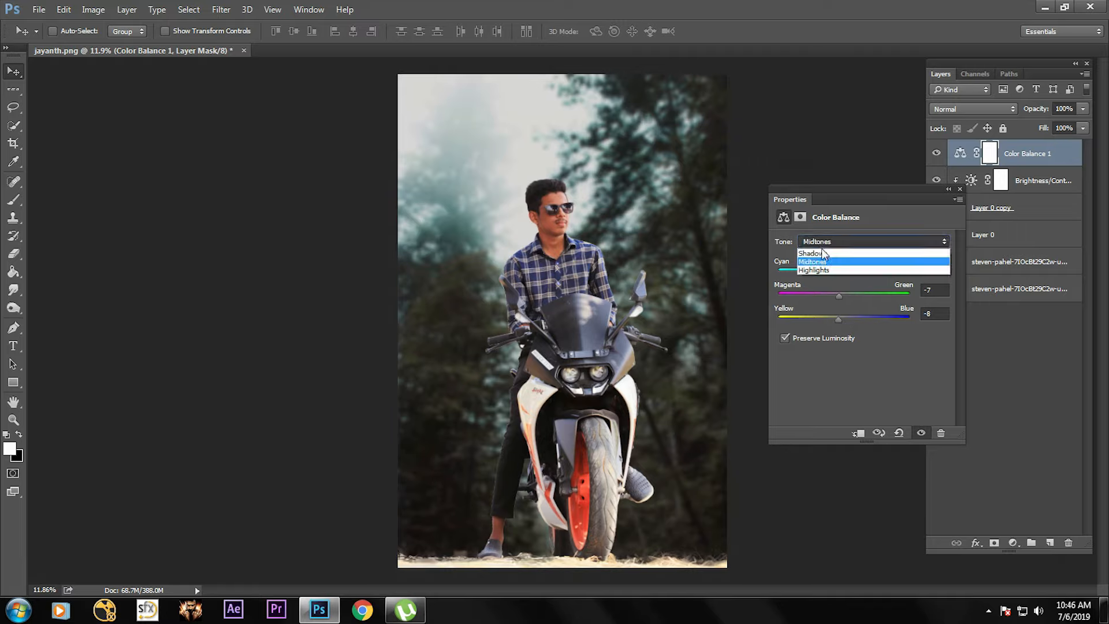
{"action": "left_click", "coordinate": [821, 248]}
{"action": "left_click_drag", "start_coordinate": [844, 270], "coordinate": [849, 295]}
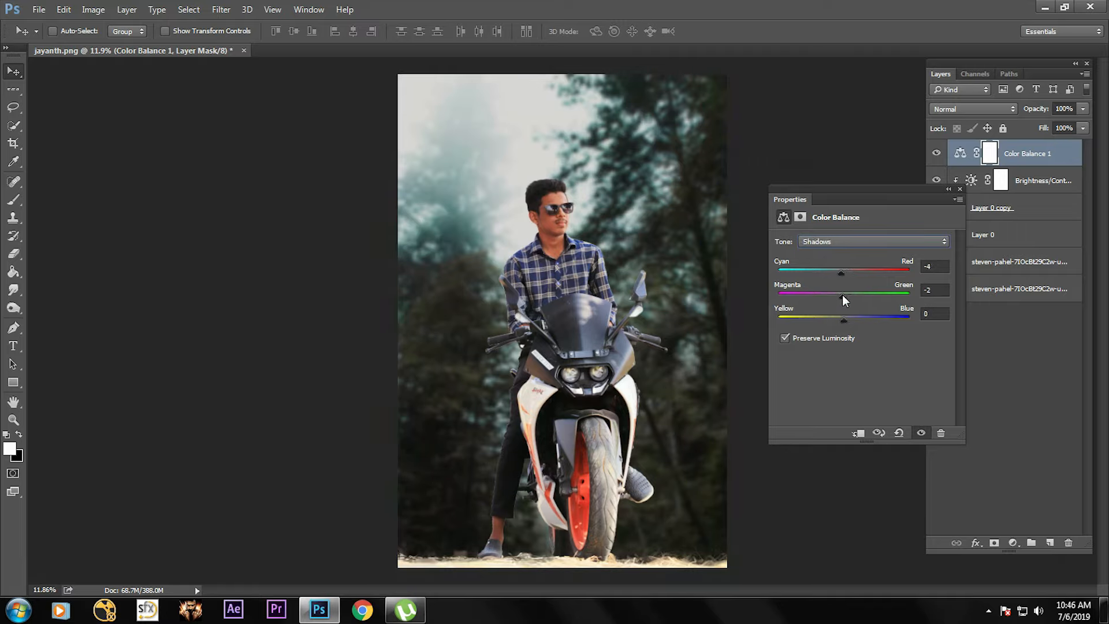
- Set the Color Balance highlights to -14, +2 and +12, and turn the adjustment's visibility off to compare
{"action": "left_click", "coordinate": [866, 241]}
{"action": "left_click", "coordinate": [820, 261]}
{"action": "left_click_drag", "start_coordinate": [840, 272], "coordinate": [845, 295]}
{"action": "left_click", "coordinate": [921, 432]}
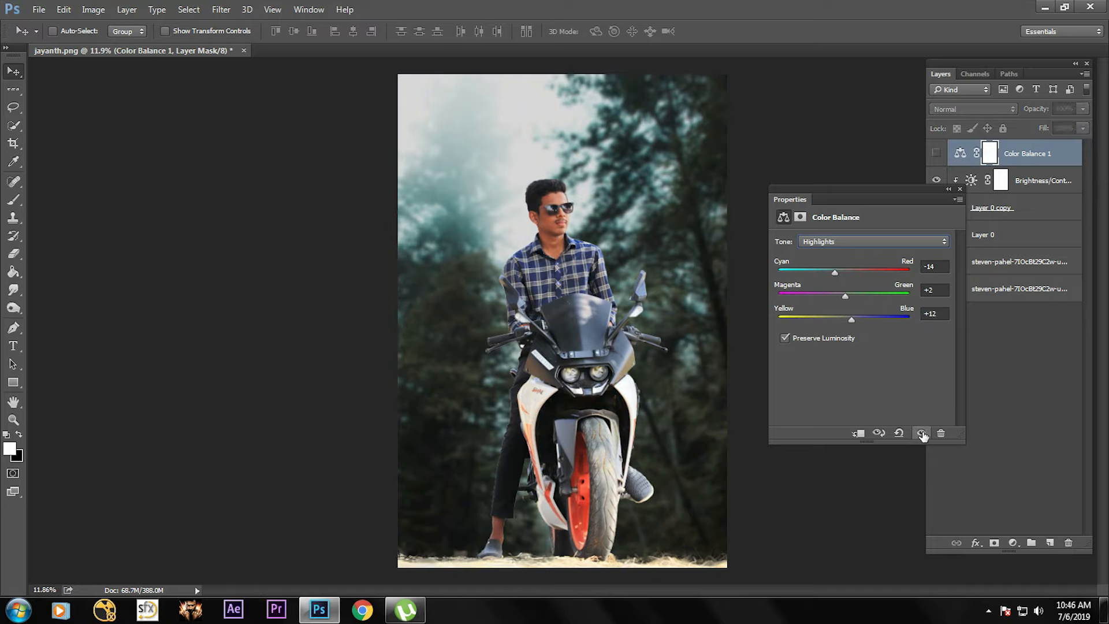
- Show the Color Balance adjustment again, set its opacity to 93% and lower its fill slightly
{"action": "left_click", "coordinate": [920, 433]}
{"action": "left_click", "coordinate": [959, 191]}
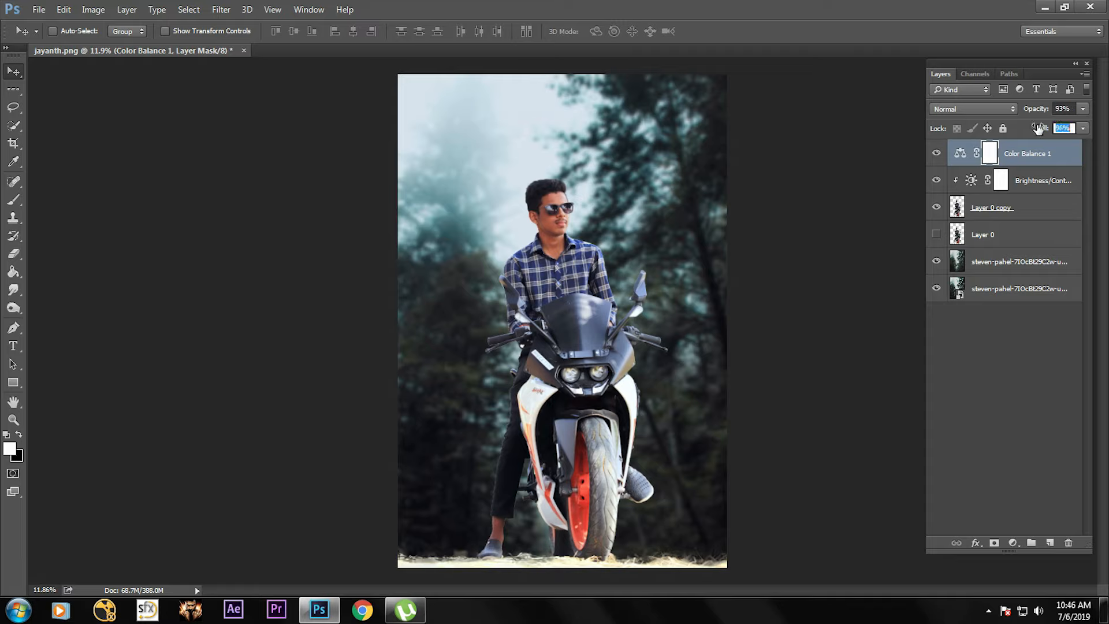
{"action": "left_click", "coordinate": [1017, 219]}
{"action": "left_click", "coordinate": [1037, 156]}
- Add a new layer above Color Balance 1 and draw a linear transparent gradient over the ground at the image's lower edge
{"action": "left_click", "coordinate": [1049, 543]}
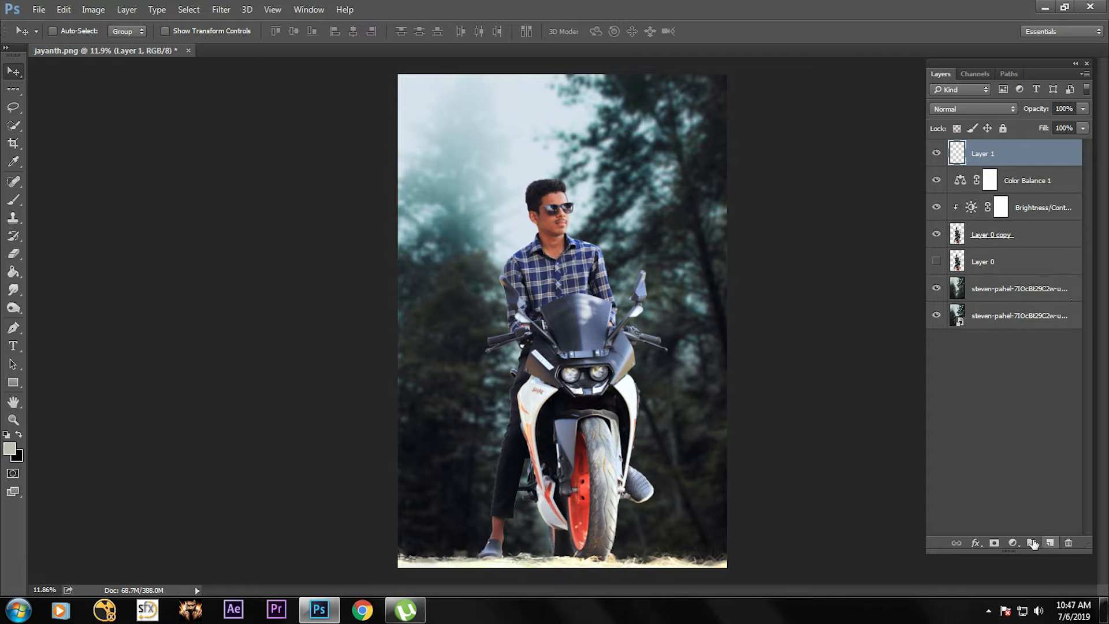
{"action": "right_click", "coordinate": [14, 271]}
{"action": "left_click", "coordinate": [76, 269]}
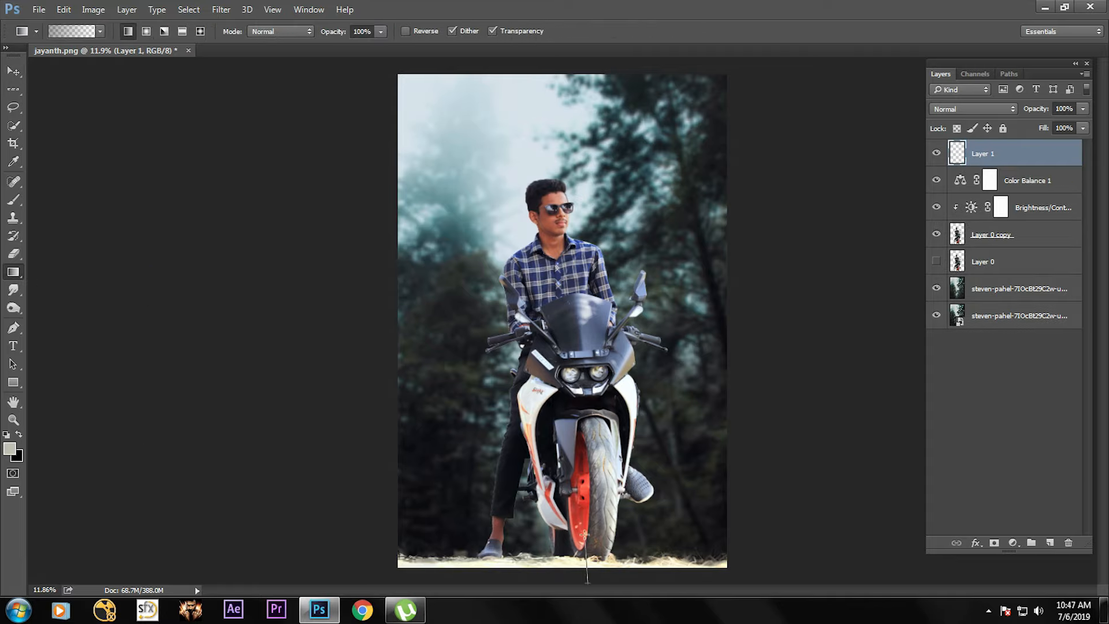
{"action": "left_click_drag", "start_coordinate": [591, 491], "coordinate": [589, 495]}
- Set the gradient layer's opacity to 93% and add another short gradient rising from the ground edge
{"action": "left_click_drag", "start_coordinate": [1034, 110], "coordinate": [1034, 138]}
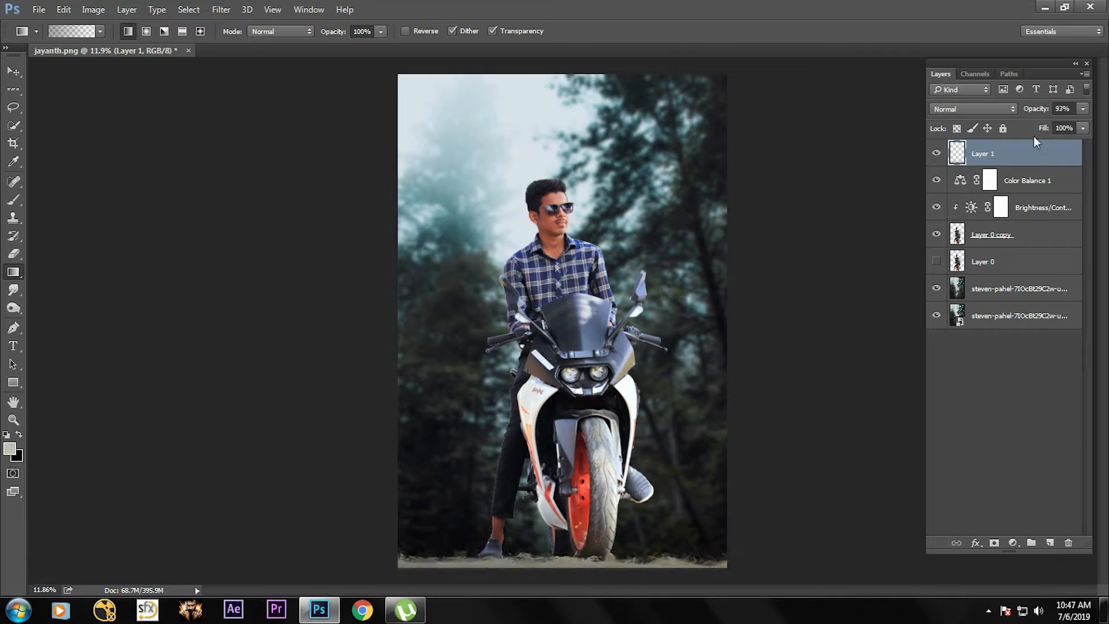
{"action": "left_click_drag", "start_coordinate": [579, 562], "coordinate": [579, 538]}
{"action": "left_click", "coordinate": [14, 71]}
{"action": "mouse_move", "coordinate": [1043, 110]}
{"action": "left_mouse_down"}
{"action": "mouse_move", "coordinate": [1037, 130]}
{"action": "mouse_move", "coordinate": [1047, 110]}
{"action": "left_mouse_up"}
- Hide Layer 1, start a Tilt-Shift blur on Layer 0 copy and place its lower focus line near the base of the front tyre
{"action": "left_click", "coordinate": [1023, 243]}
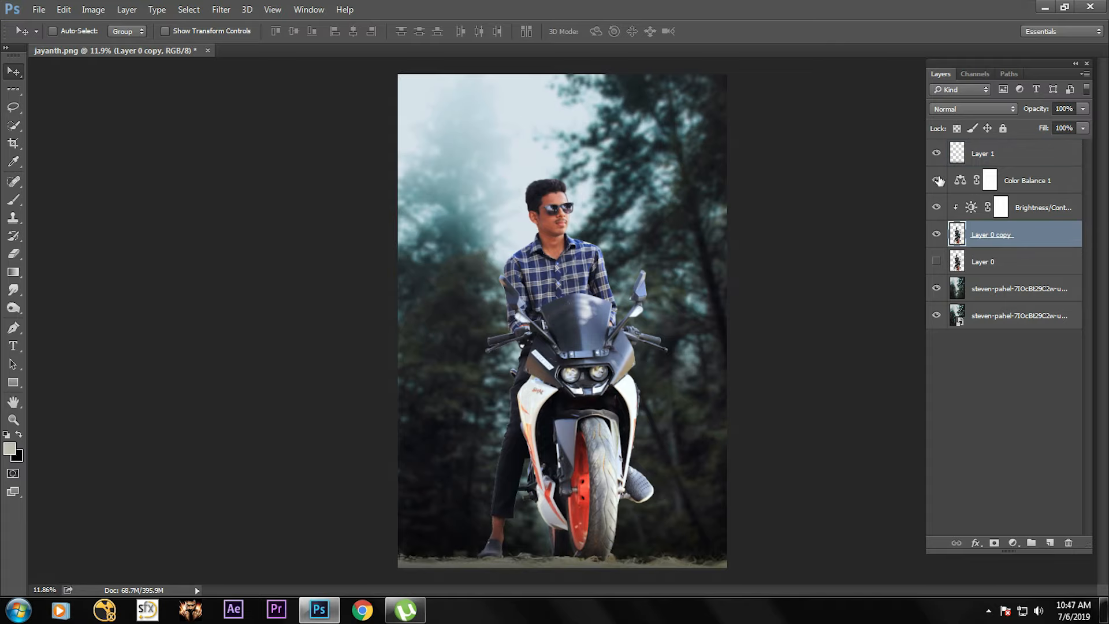
{"action": "left_click", "coordinate": [936, 153]}
{"action": "left_click", "coordinate": [221, 9]}
{"action": "mouse_move", "coordinate": [384, 177]}
{"action": "left_click", "coordinate": [432, 201]}
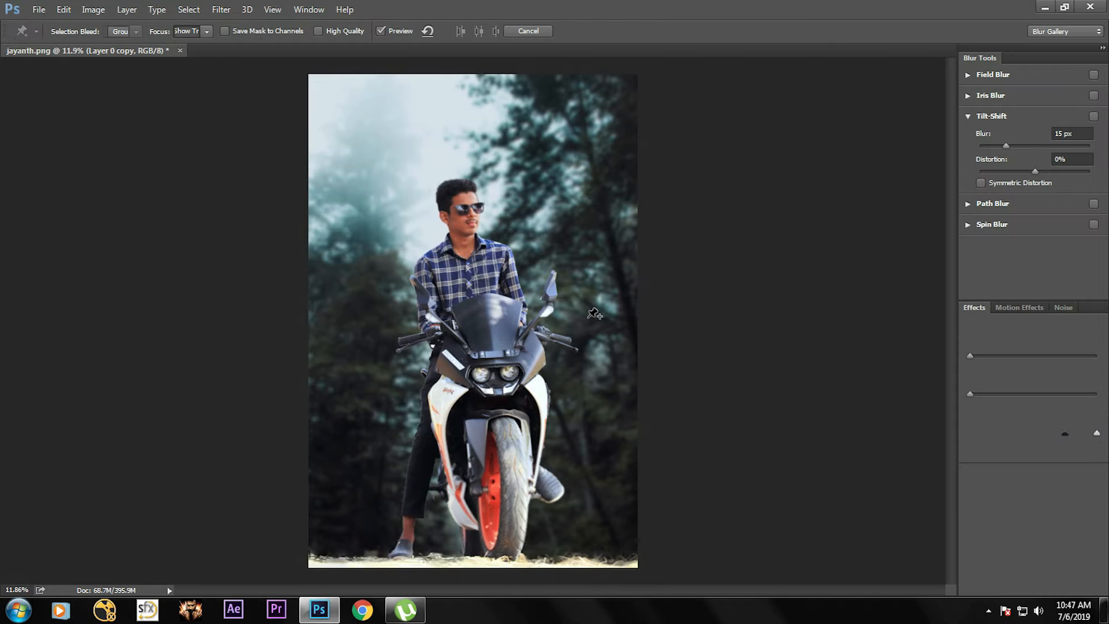
{"action": "left_click_drag", "start_coordinate": [528, 276], "coordinate": [509, 526]}
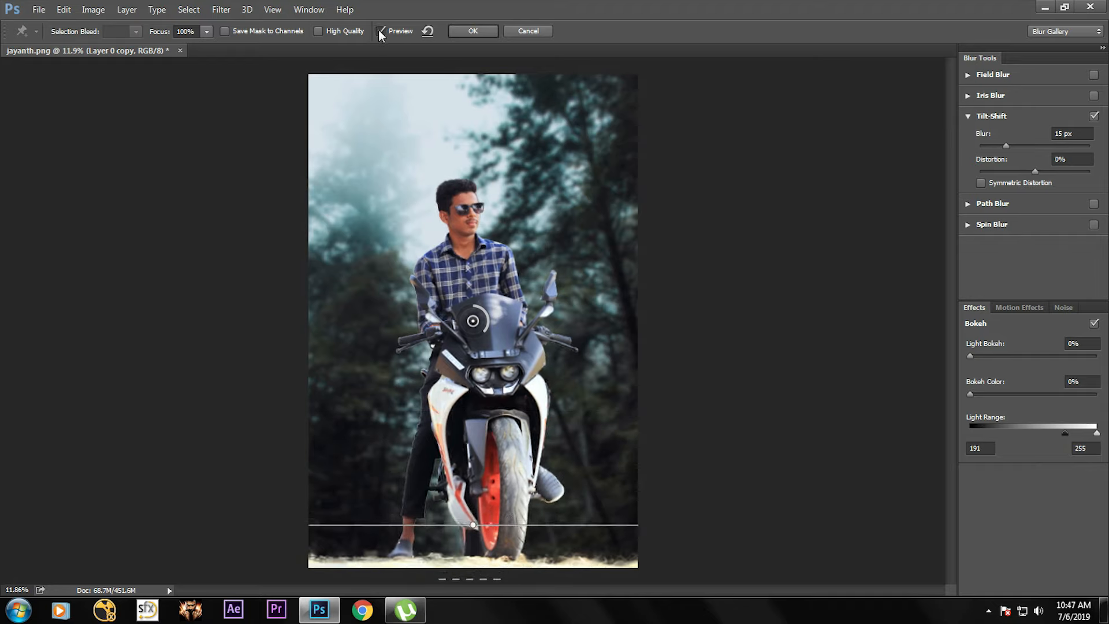
- Set the Tilt-Shift blur to 25 px, reposition the lower focus lines close to the ground, apply the blur and show Layer 1
{"action": "left_click", "coordinate": [1015, 146]}
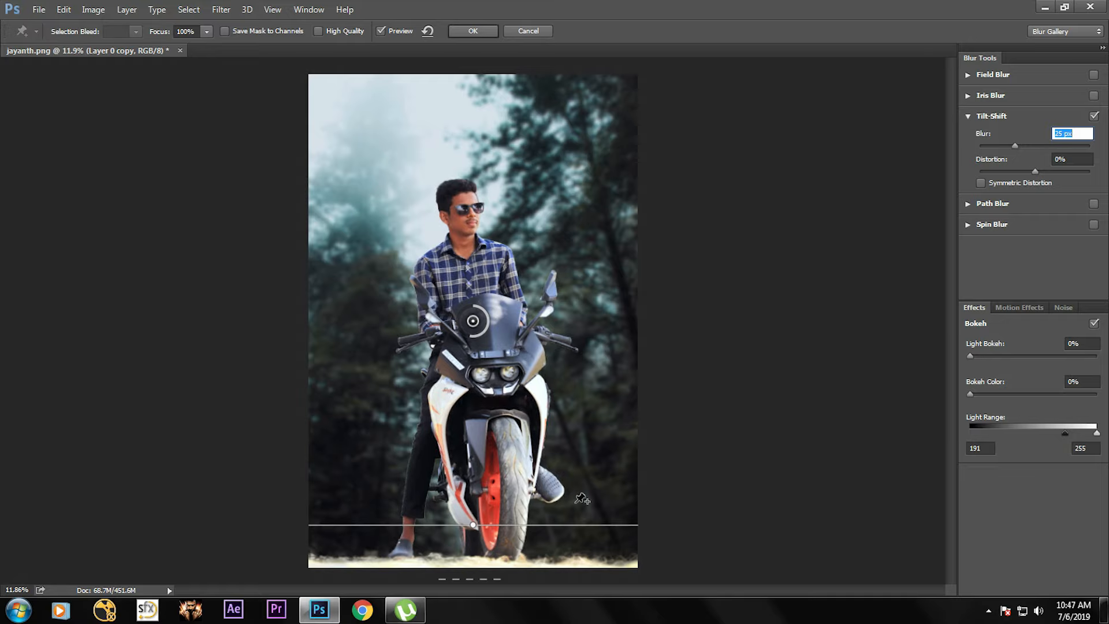
{"action": "left_click_drag", "start_coordinate": [530, 525], "coordinate": [529, 499]}
{"action": "left_click_drag", "start_coordinate": [526, 553], "coordinate": [526, 539]}
{"action": "left_click_drag", "start_coordinate": [532, 499], "coordinate": [532, 531]}
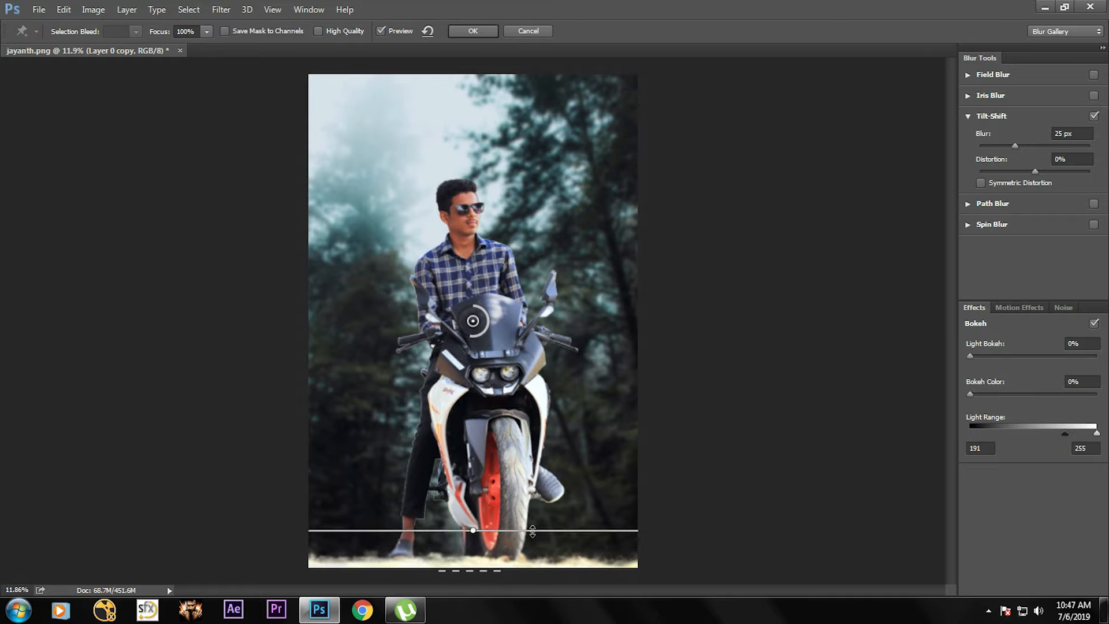
{"action": "left_click", "coordinate": [479, 32]}
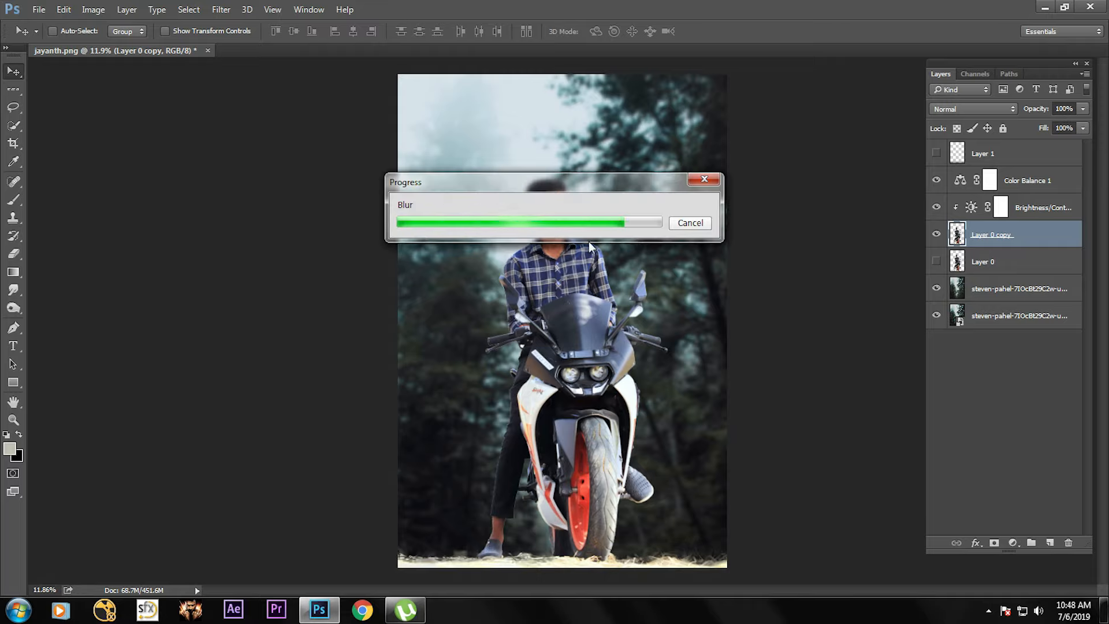
{"action": "left_click", "coordinate": [938, 154]}
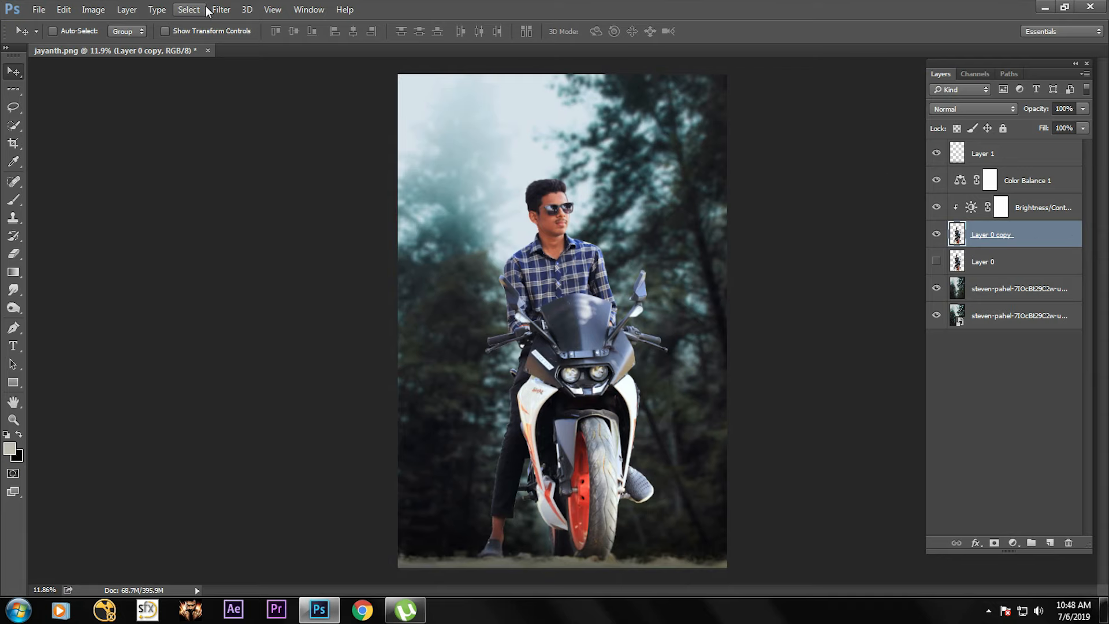
- Open the Camera Raw Filter on Layer 0 copy and set Exposure +0.45, Highlights -42, Shadows +36 and Whites +53, then adjust Blacks and Clarity
{"action": "left_click", "coordinate": [221, 9]}
{"action": "left_click", "coordinate": [326, 92]}
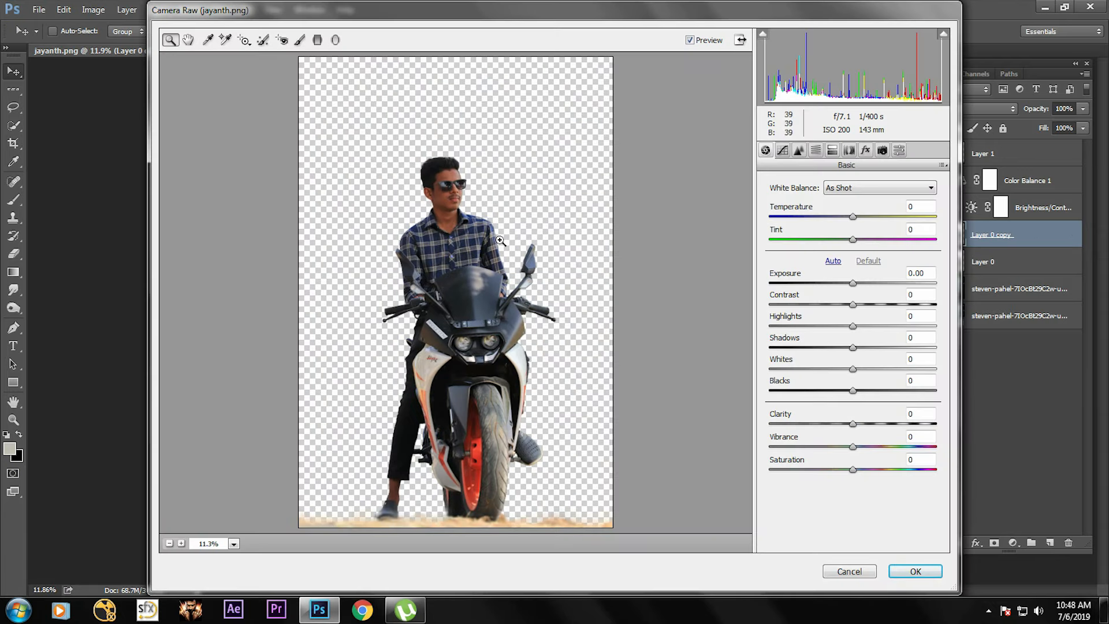
{"action": "left_click_drag", "start_coordinate": [859, 288], "coordinate": [861, 285]}
{"action": "left_click_drag", "start_coordinate": [852, 326], "coordinate": [866, 327]}
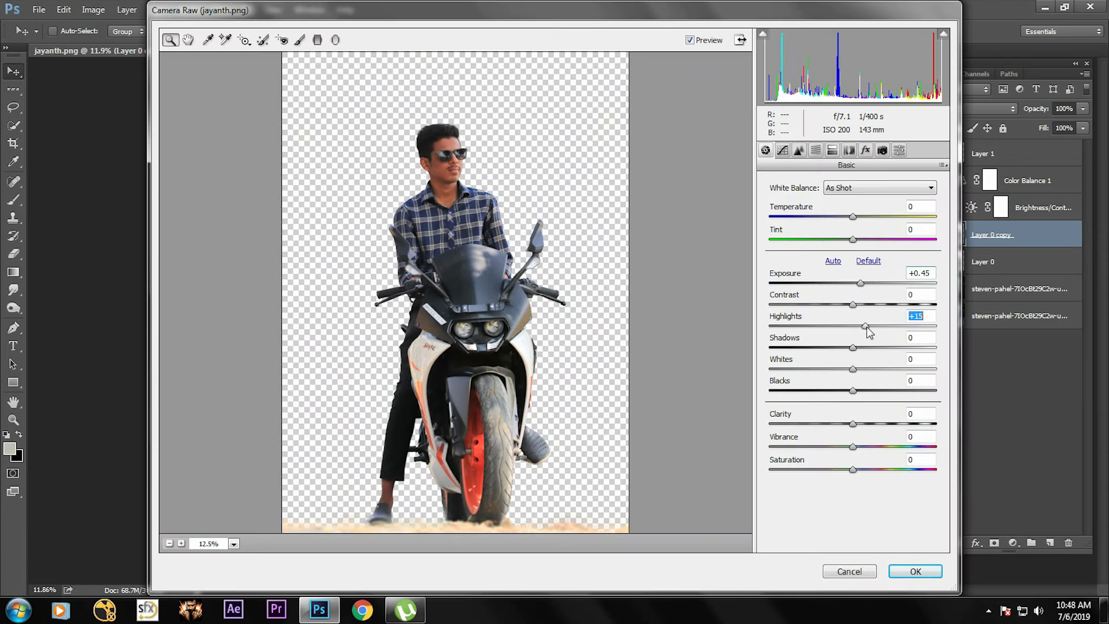
{"action": "left_click_drag", "start_coordinate": [853, 368], "coordinate": [868, 326]}
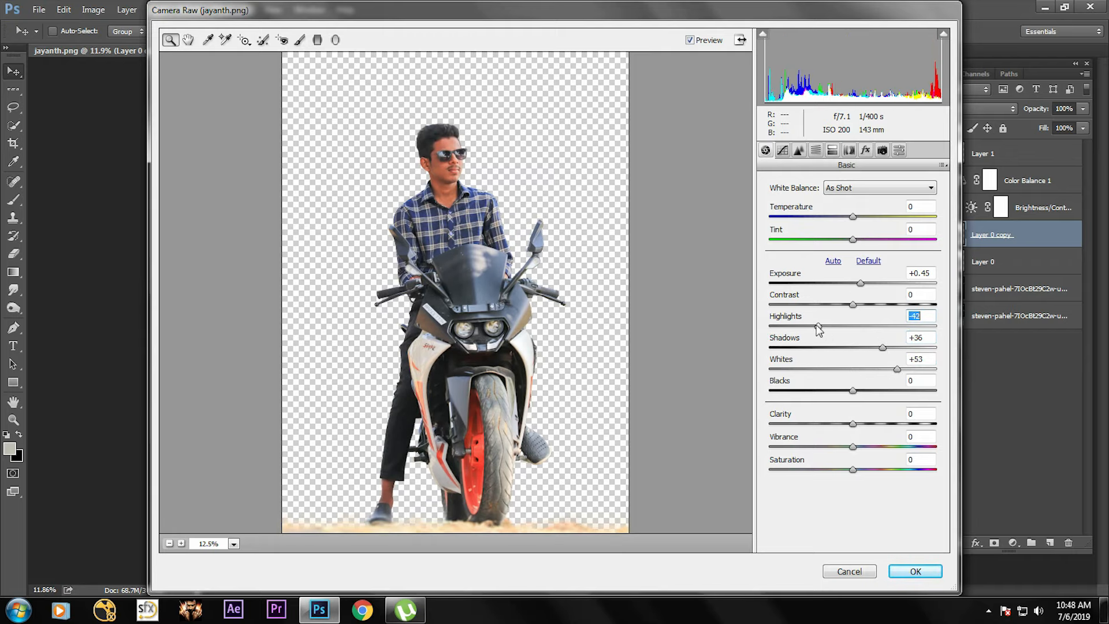
{"action": "left_click_drag", "start_coordinate": [852, 390], "coordinate": [868, 423]}
- Set the Camera Raw sharpening amount to 44 and luminance noise reduction to 25, and check the rider's face up close
{"action": "left_click", "coordinate": [799, 150]}
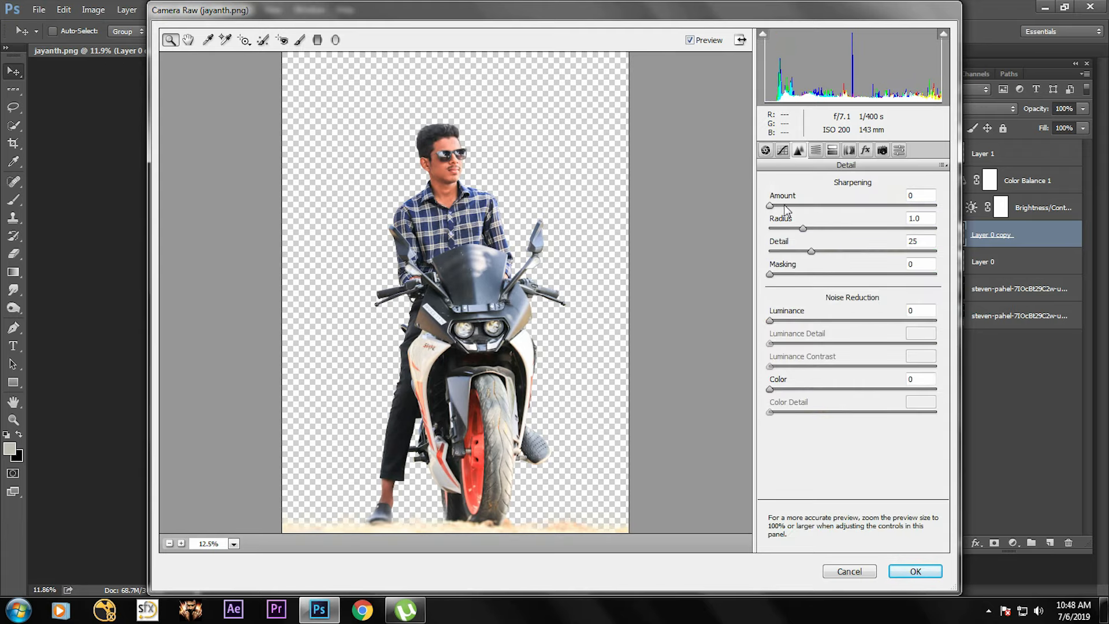
{"action": "left_click_drag", "start_coordinate": [770, 205], "coordinate": [818, 205]}
{"action": "left_click_drag", "start_coordinate": [770, 320], "coordinate": [811, 320]}
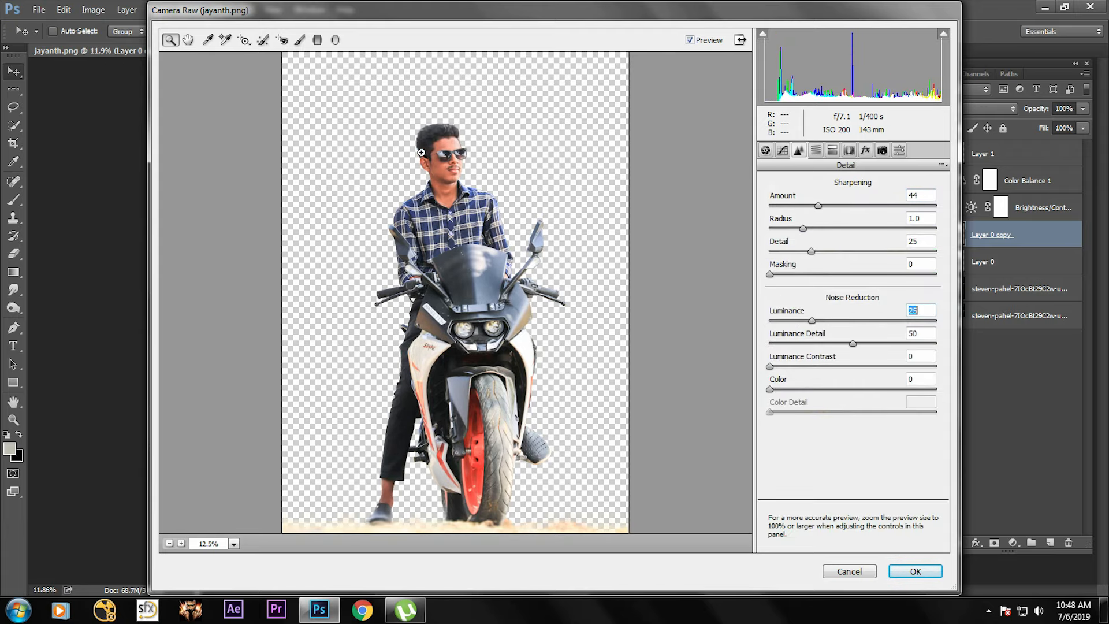
{"action": "left_click", "coordinate": [451, 179]}
{"action": "right_click", "coordinate": [469, 132]}
{"action": "left_click", "coordinate": [515, 311]}
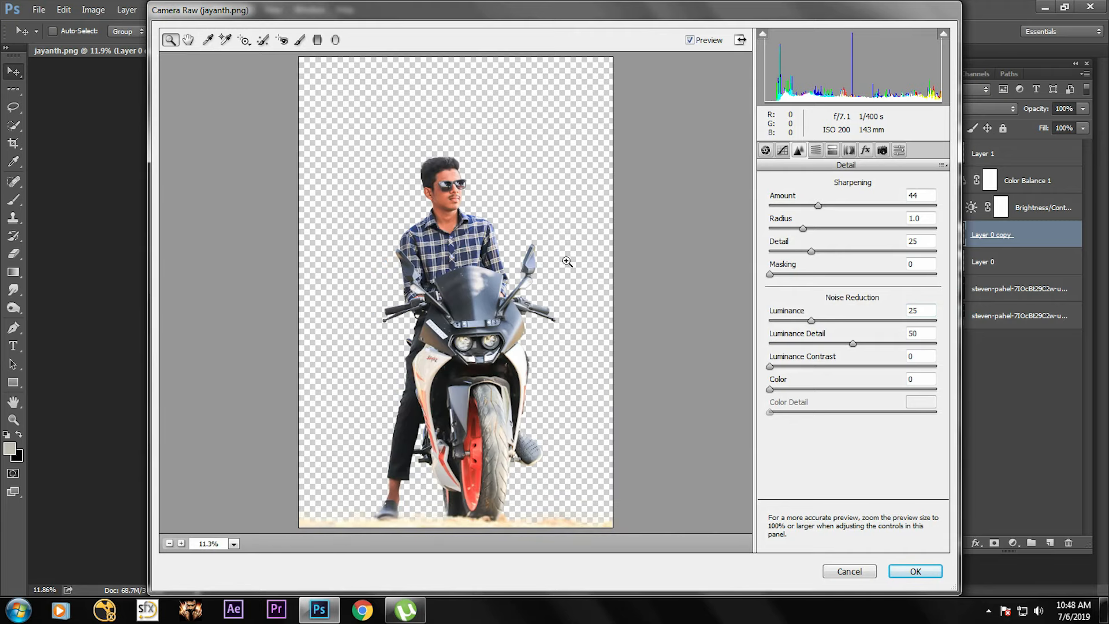
- Add a graduated filter from the ground up to the lower front wheel, reduce its exposure to darken the ground, and apply Camera Raw
{"action": "left_click", "coordinate": [317, 39]}
{"action": "left_click_drag", "start_coordinate": [457, 526], "coordinate": [458, 472]}
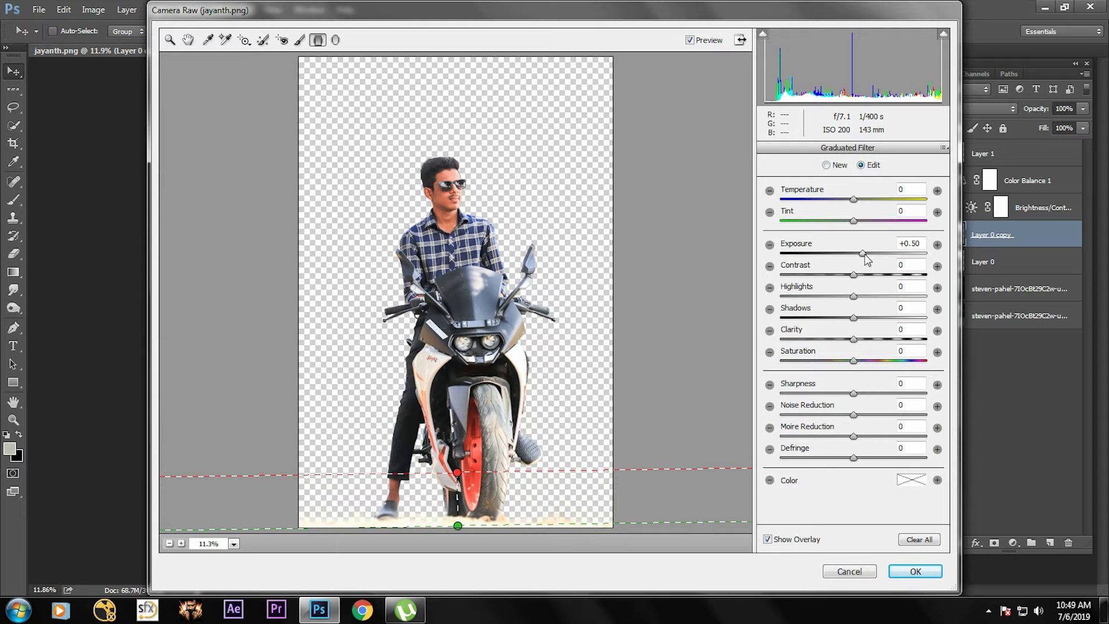
{"action": "left_click_drag", "start_coordinate": [862, 254], "coordinate": [840, 287]}
{"action": "left_click", "coordinate": [922, 572]}
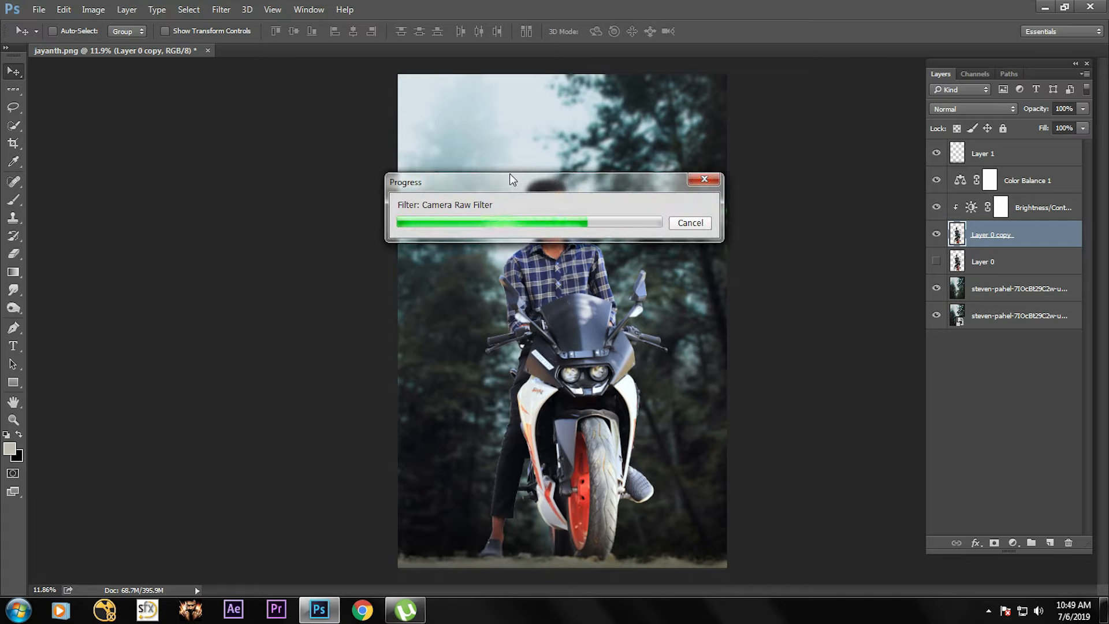
- Compare the image without the Brightness/Contrast adjustment, then set that adjustment's opacity to 41% and fill to 49%
{"action": "left_click", "coordinate": [936, 207]}
{"action": "left_click", "coordinate": [1038, 208]}
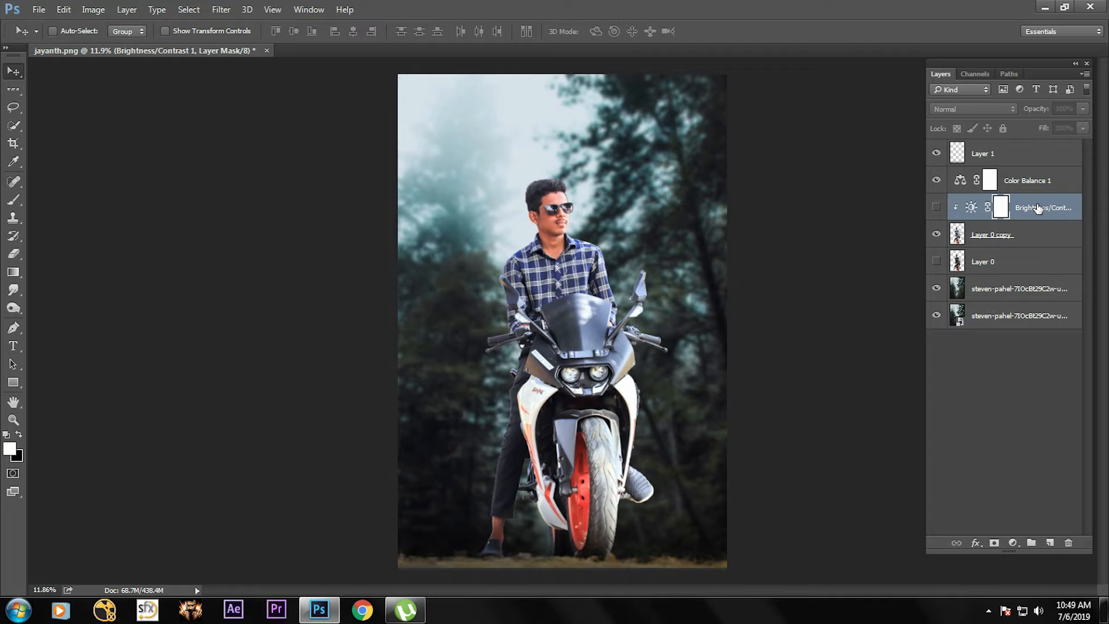
{"action": "left_click", "coordinate": [937, 207]}
{"action": "left_click_drag", "start_coordinate": [1039, 132], "coordinate": [1007, 131]}
{"action": "mouse_move", "coordinate": [1035, 110]}
{"action": "left_mouse_down"}
{"action": "mouse_move", "coordinate": [1012, 111]}
{"action": "mouse_move", "coordinate": [1032, 113]}
{"action": "mouse_move", "coordinate": [1032, 129]}
{"action": "left_mouse_up"}
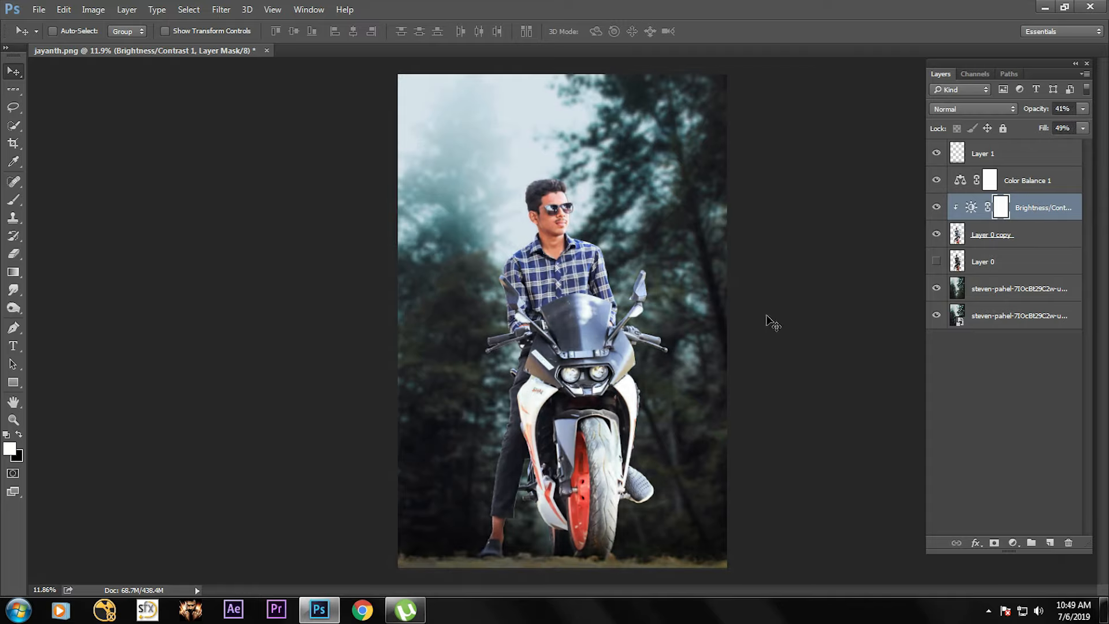
- Darken the bike's white front fairings on Layer 0 copy with the Burn tool at size 300, Midtones range and 44% exposure
{"action": "left_click", "coordinate": [1028, 236]}
{"action": "key", "text": "o"}
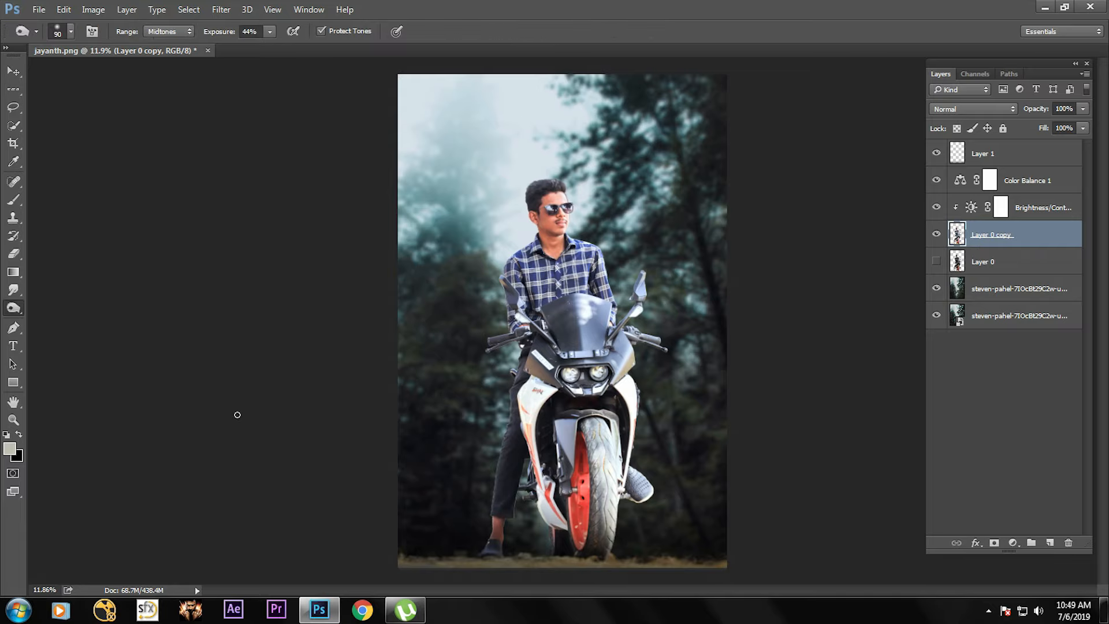
{"action": "left_click", "coordinate": [14, 308]}
{"action": "left_click", "coordinate": [64, 306]}
{"action": "key", "text": "bracketright"}
{"action": "key", "text": "bracketright"}
{"action": "scroll", "coordinate": [627, 382], "scroll_direction": "up", "scroll_amount": 3}
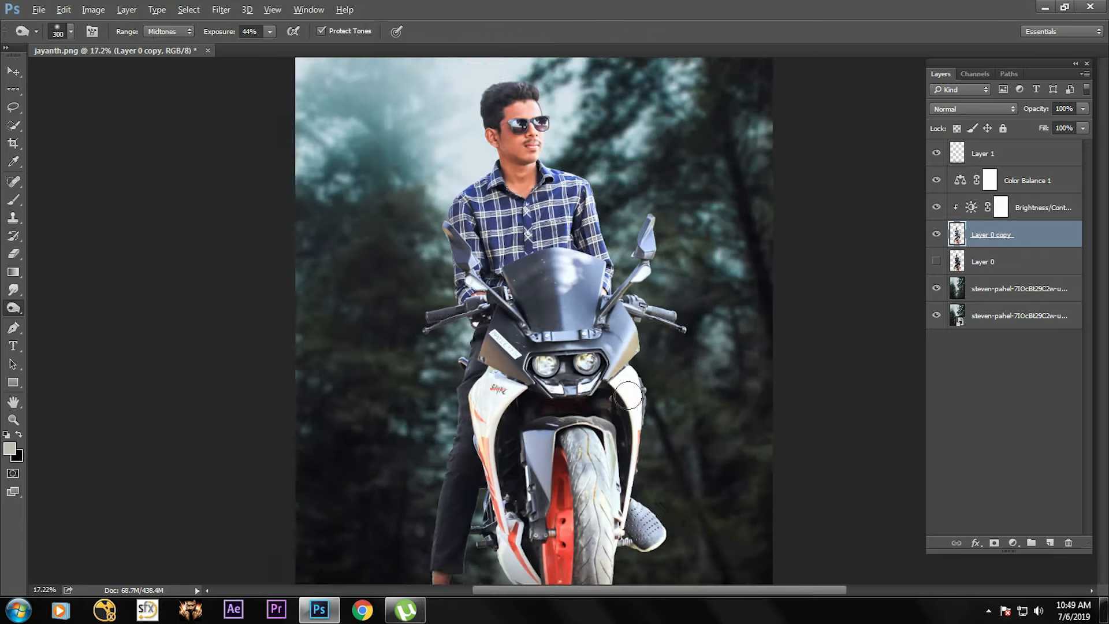
{"action": "mouse_move", "coordinate": [651, 311]}
{"action": "left_mouse_down"}
{"action": "mouse_move", "coordinate": [655, 287]}
{"action": "mouse_move", "coordinate": [651, 433]}
{"action": "left_mouse_up"}
{"action": "left_click_drag", "start_coordinate": [643, 476], "coordinate": [752, 335]}
{"action": "mouse_move", "coordinate": [553, 168]}
{"action": "left_mouse_down"}
{"action": "mouse_move", "coordinate": [517, 169]}
{"action": "mouse_move", "coordinate": [503, 218]}
{"action": "left_mouse_up"}
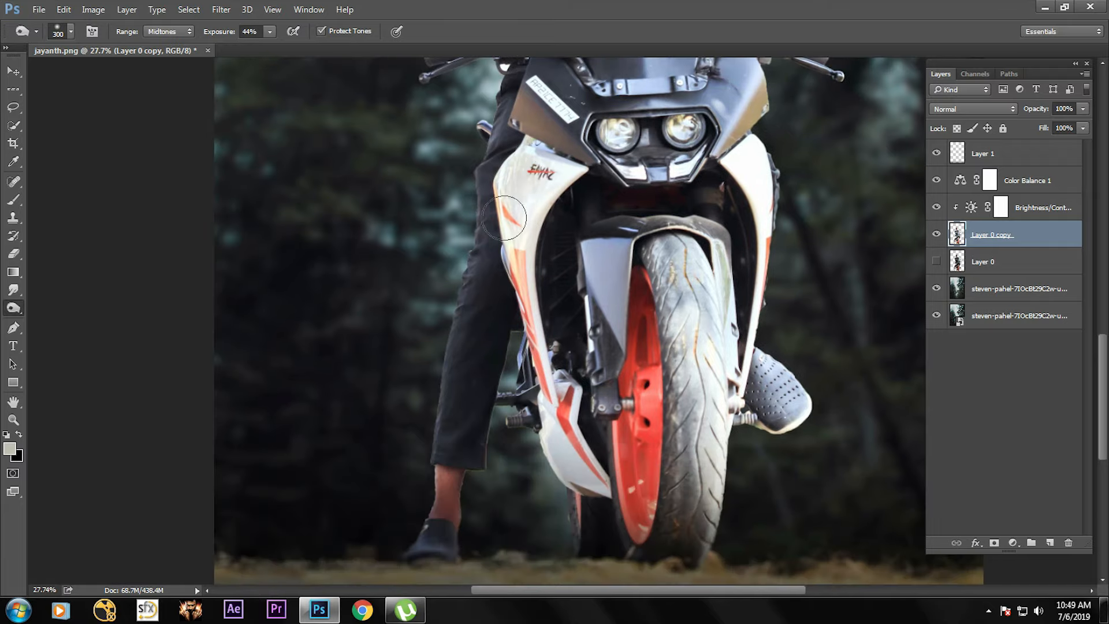
- Burn the orange-striped lower fairing, the front tyre and the shoe beside it
{"action": "mouse_move", "coordinate": [523, 259]}
{"action": "left_mouse_down"}
{"action": "mouse_move", "coordinate": [528, 333]}
{"action": "mouse_move", "coordinate": [577, 459]}
{"action": "left_mouse_up"}
{"action": "mouse_move", "coordinate": [702, 260]}
{"action": "left_mouse_down"}
{"action": "mouse_move", "coordinate": [710, 375]}
{"action": "mouse_move", "coordinate": [695, 577]}
{"action": "left_mouse_up"}
{"action": "left_click_drag", "start_coordinate": [663, 266], "coordinate": [682, 478]}
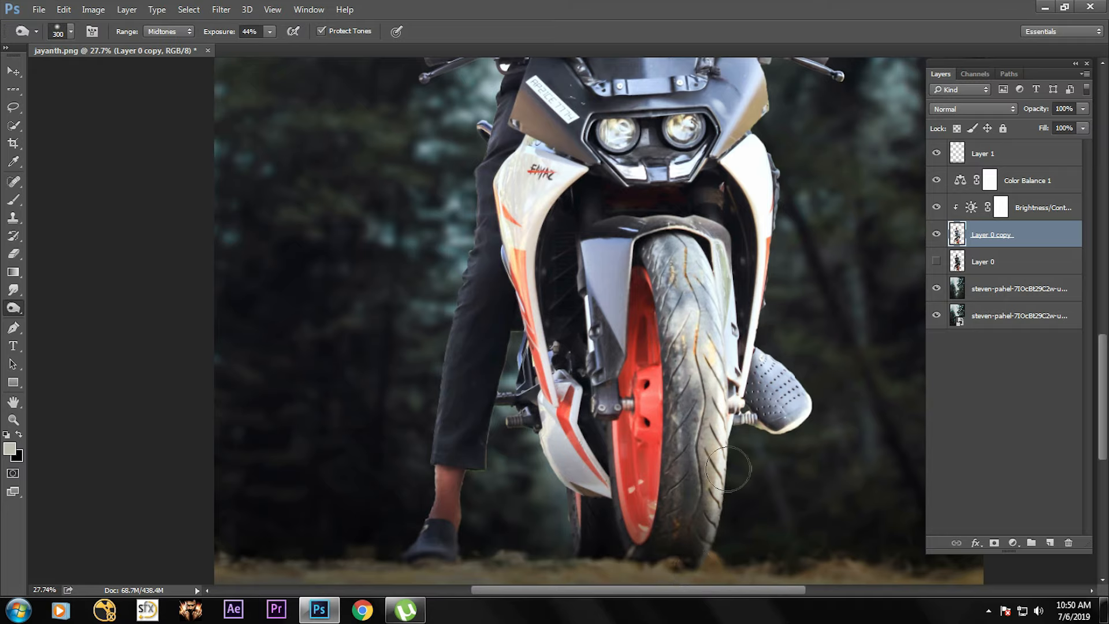
{"action": "mouse_move", "coordinate": [775, 380]}
{"action": "left_mouse_down"}
{"action": "mouse_move", "coordinate": [794, 424]}
{"action": "mouse_move", "coordinate": [751, 416]}
{"action": "left_mouse_up"}
{"action": "scroll", "coordinate": [751, 415], "scroll_direction": "down", "scroll_amount": 8}
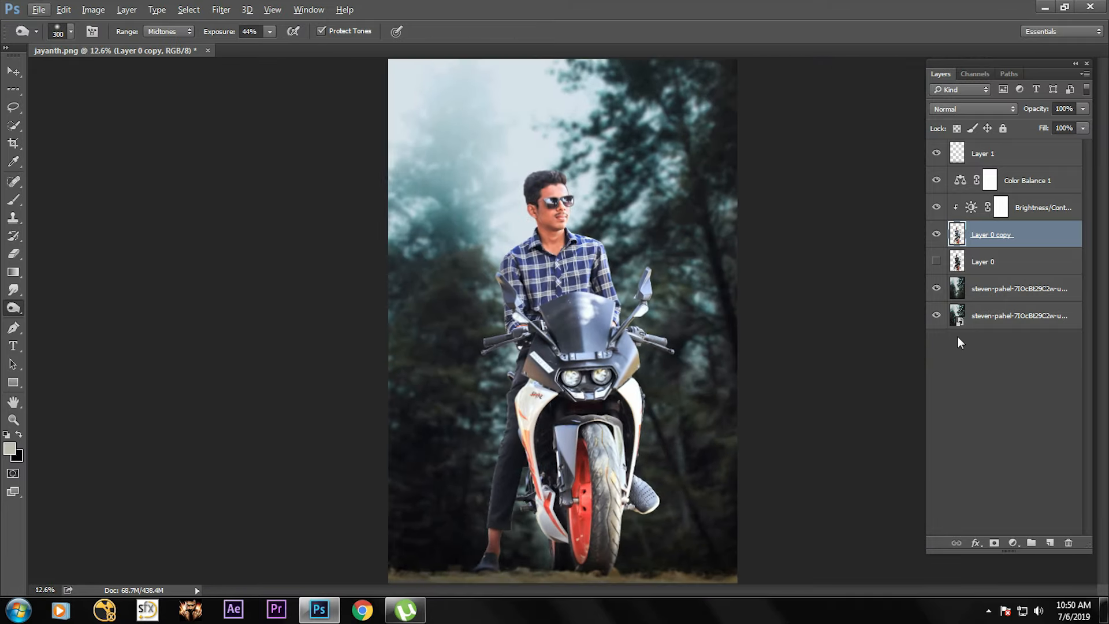
- Create a new empty layer and place it between Layer 1 and Color Balance 1
{"action": "left_click", "coordinate": [1024, 263]}
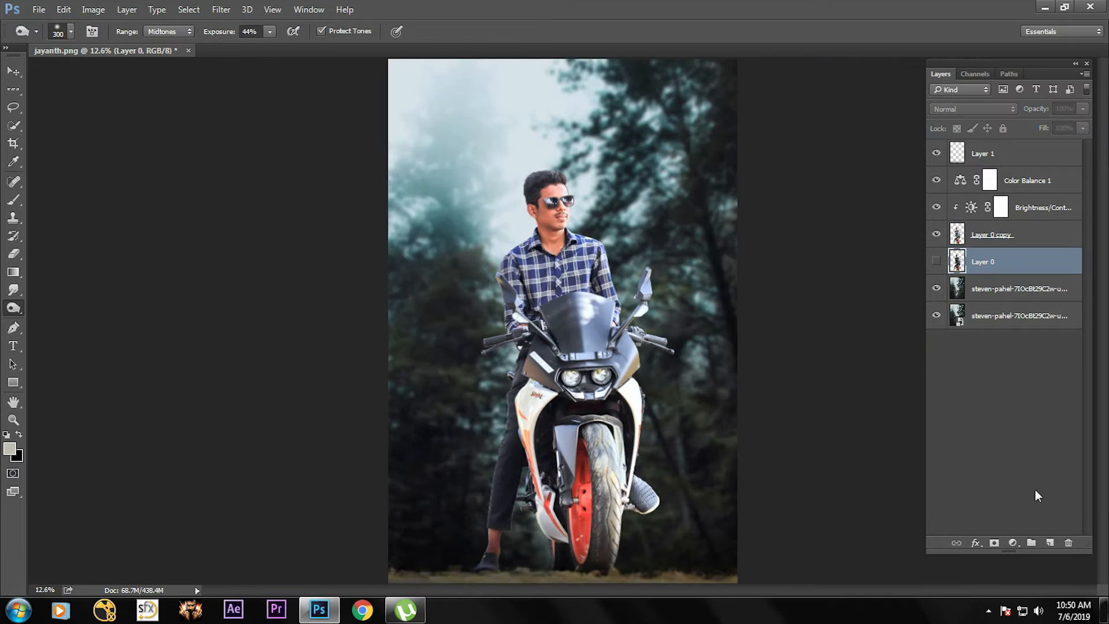
{"action": "left_click", "coordinate": [1050, 543]}
{"action": "left_click_drag", "start_coordinate": [1032, 260], "coordinate": [1022, 170]}
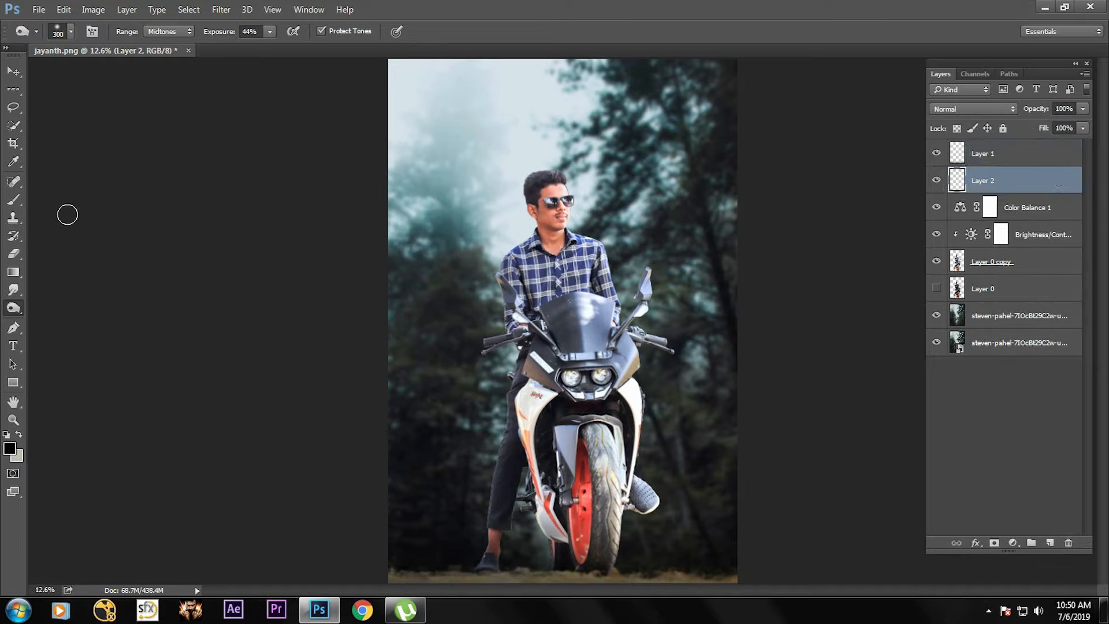
- Paint black over the motorcycle on Layer 2 with a size 600 brush at 65% opacity
{"action": "left_click", "coordinate": [17, 201]}
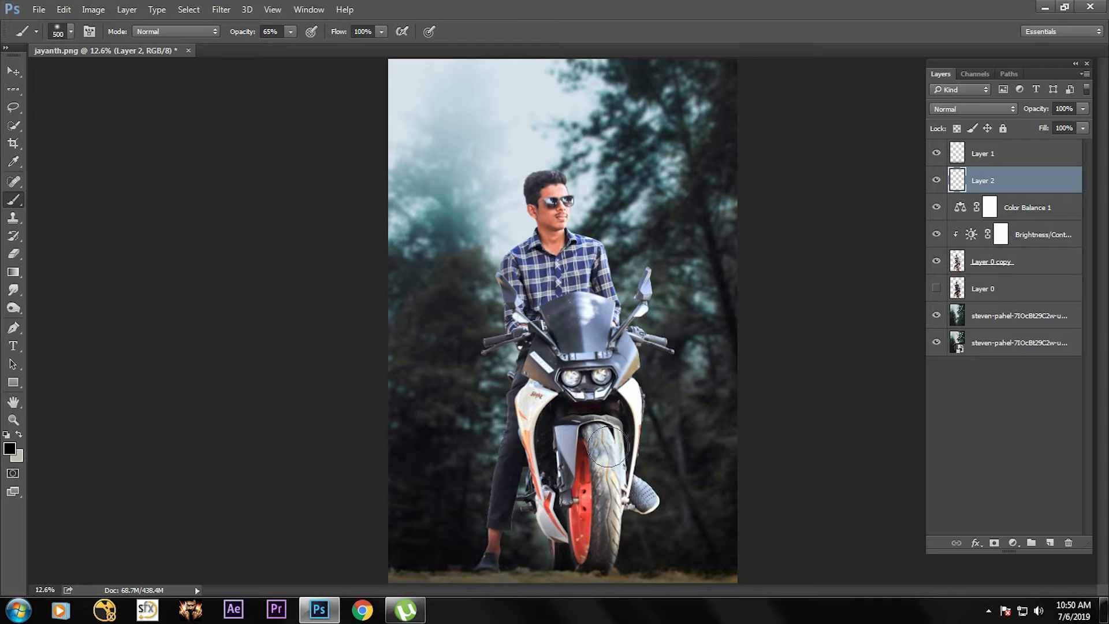
{"action": "key", "text": "bracketright"}
{"action": "key", "text": "bracketright"}
{"action": "key", "text": "bracketright"}
{"action": "key", "text": "bracketright"}
{"action": "mouse_move", "coordinate": [615, 518]}
{"action": "left_mouse_down"}
{"action": "mouse_move", "coordinate": [639, 493]}
{"action": "mouse_move", "coordinate": [647, 508]}
{"action": "mouse_move", "coordinate": [553, 398]}
{"action": "mouse_move", "coordinate": [530, 398]}
{"action": "mouse_move", "coordinate": [535, 462]}
{"action": "mouse_move", "coordinate": [553, 527]}
{"action": "mouse_move", "coordinate": [586, 461]}
{"action": "mouse_move", "coordinate": [612, 488]}
{"action": "mouse_move", "coordinate": [593, 311]}
{"action": "mouse_move", "coordinate": [616, 376]}
{"action": "mouse_move", "coordinate": [557, 338]}
{"action": "mouse_move", "coordinate": [560, 377]}
{"action": "left_mouse_up"}
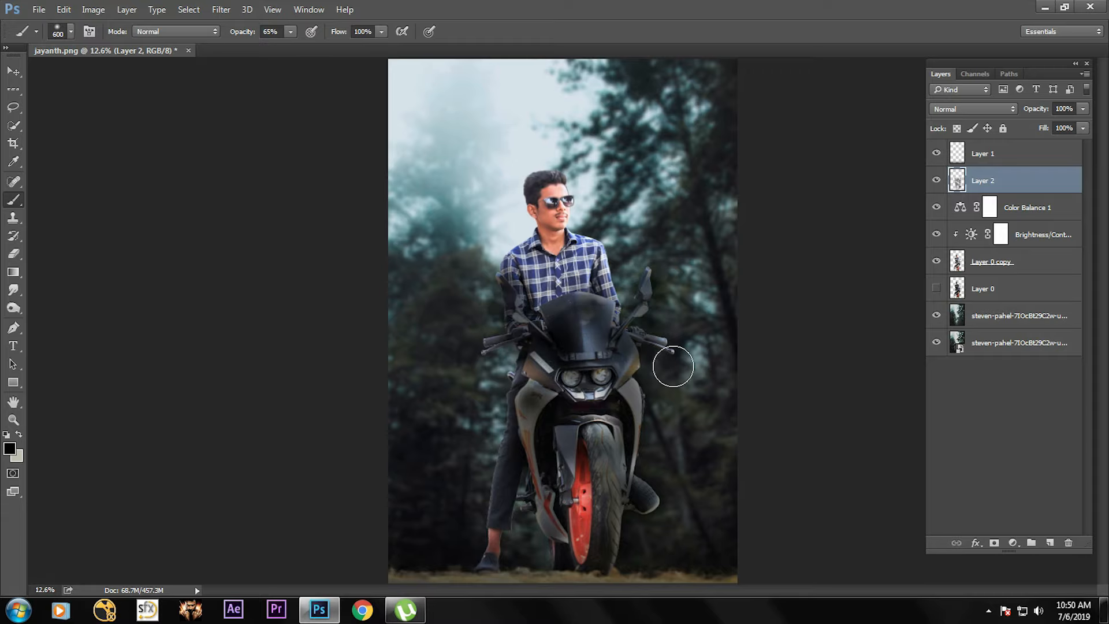
{"action": "scroll", "coordinate": [676, 354], "scroll_direction": "down", "scroll_amount": 1}
- Apply a Gaussian Blur with a radius of 339.0 pixels to the black paint on Layer 2
{"action": "key", "text": "v"}
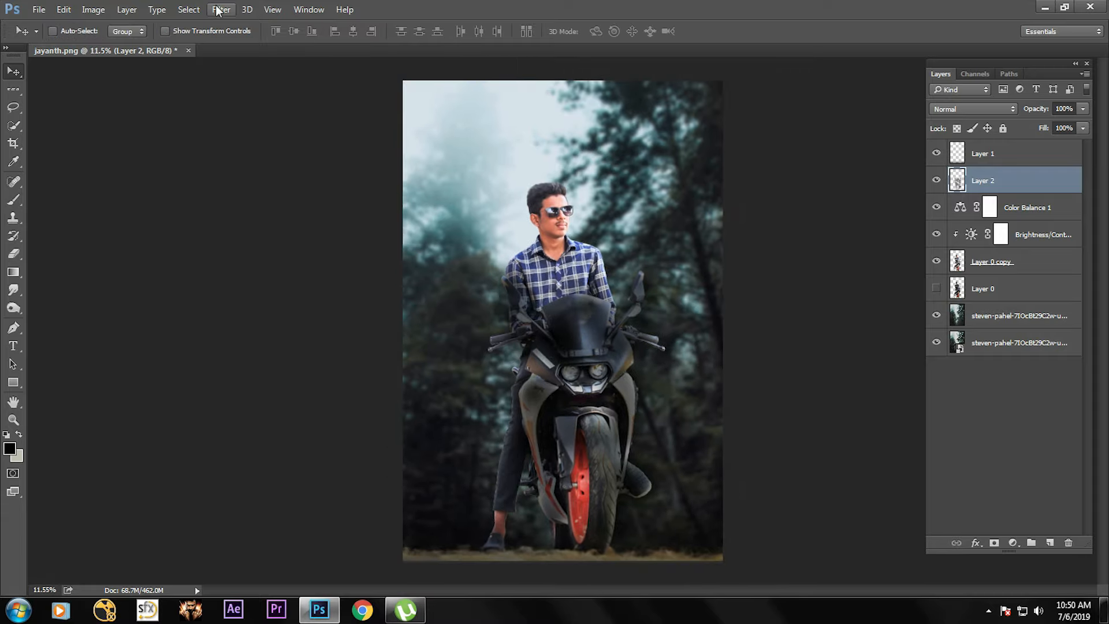
{"action": "left_click", "coordinate": [221, 8]}
{"action": "mouse_move", "coordinate": [291, 162]}
{"action": "left_click", "coordinate": [434, 215]}
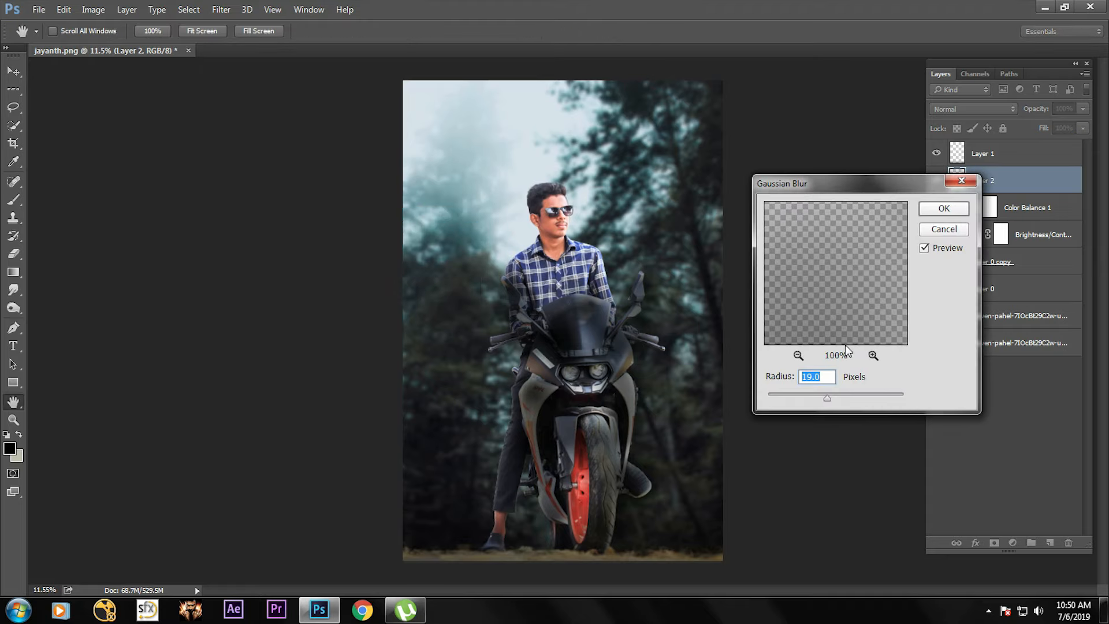
{"action": "left_click_drag", "start_coordinate": [852, 396], "coordinate": [883, 396]}
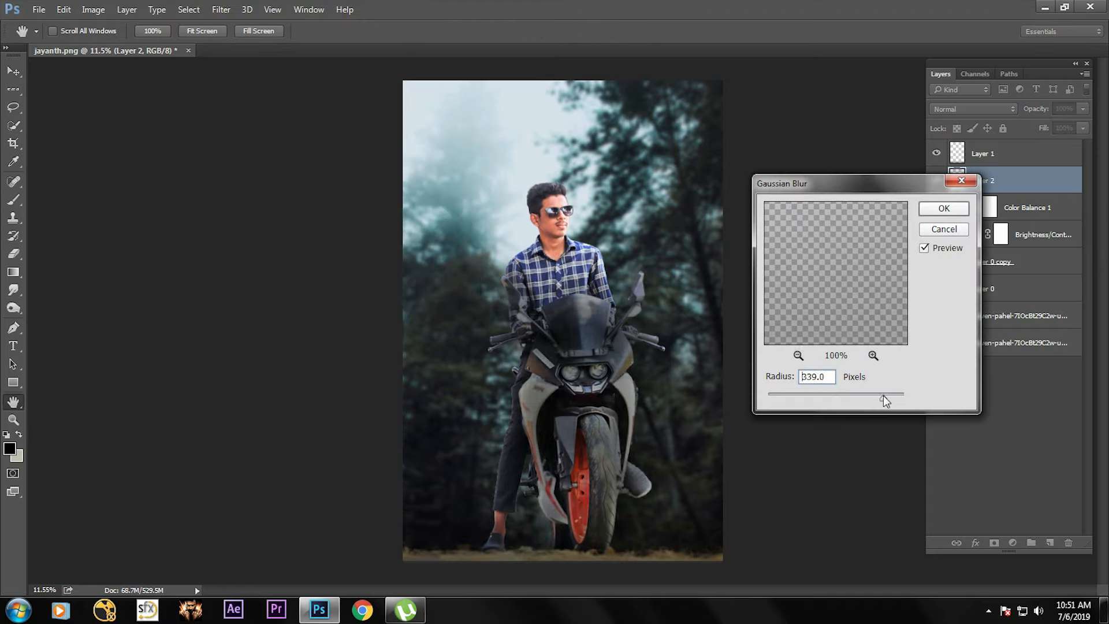
{"action": "key", "text": "Return"}
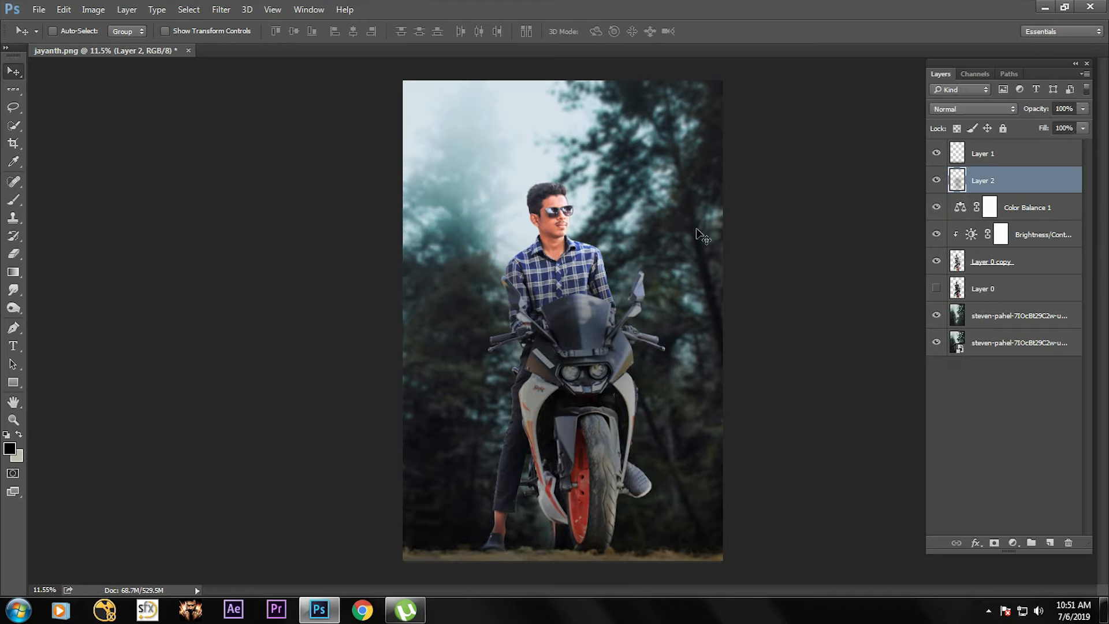
- Set Layer 2's opacity to 84%, its fill to 94% and its blend mode to Darken
{"action": "left_click_drag", "start_coordinate": [1030, 110], "coordinate": [1029, 110]}
{"action": "left_click_drag", "start_coordinate": [1041, 128], "coordinate": [1037, 129]}
{"action": "left_click", "coordinate": [990, 108]}
{"action": "key", "text": "Down"}
{"action": "key", "text": "Down"}
{"action": "key", "text": "Down"}
{"action": "key", "text": "Down"}
{"action": "key", "text": "Down"}
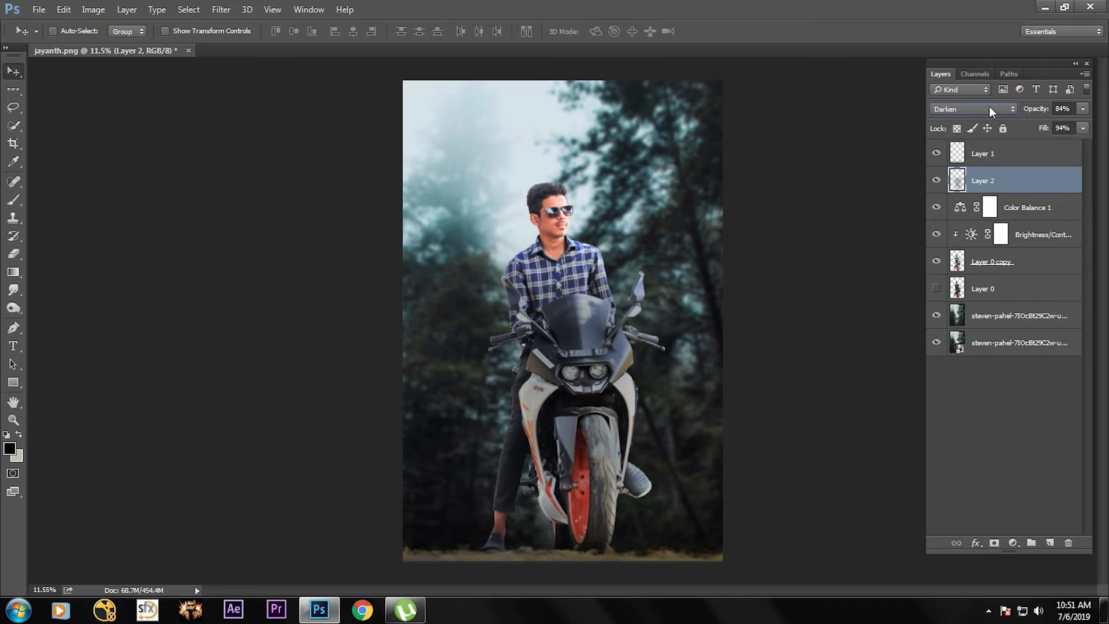
- Set Layer 2's blend mode to Difference, its opacity to 62% and its fill to 67%
{"action": "key", "text": "Down"}
{"action": "key", "text": "Down"}
{"action": "key", "text": "Down"}
{"action": "key", "text": "Down"}
{"action": "key", "text": "Down"}
{"action": "key", "text": "Down"}
{"action": "key", "text": "Down"}
{"action": "key", "text": "Down"}
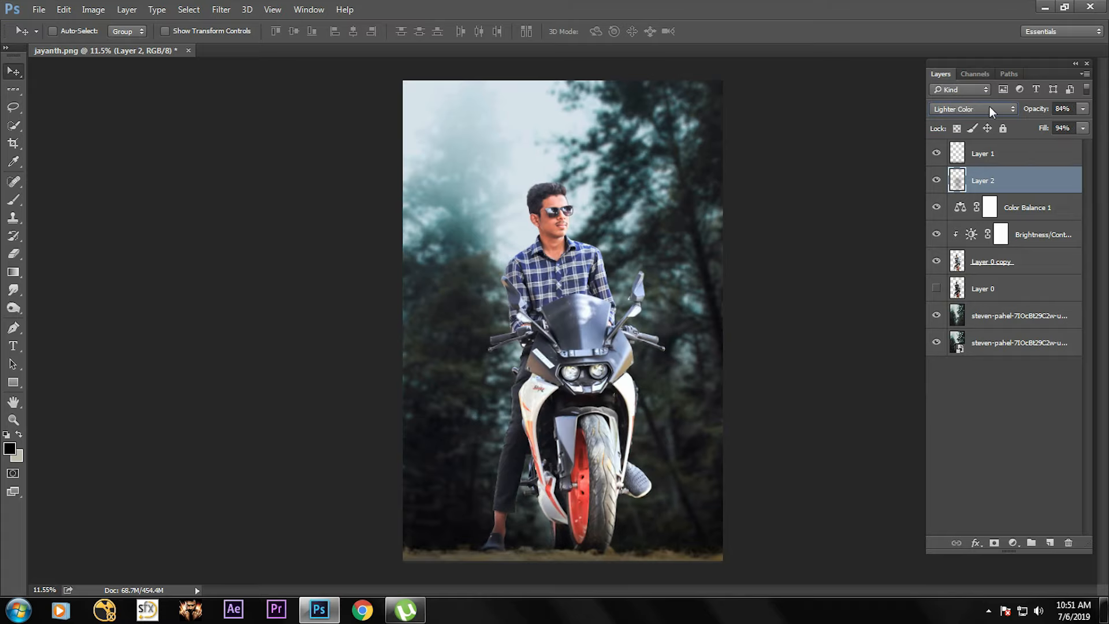
{"action": "key", "text": "Down"}
{"action": "key", "text": "Up"}
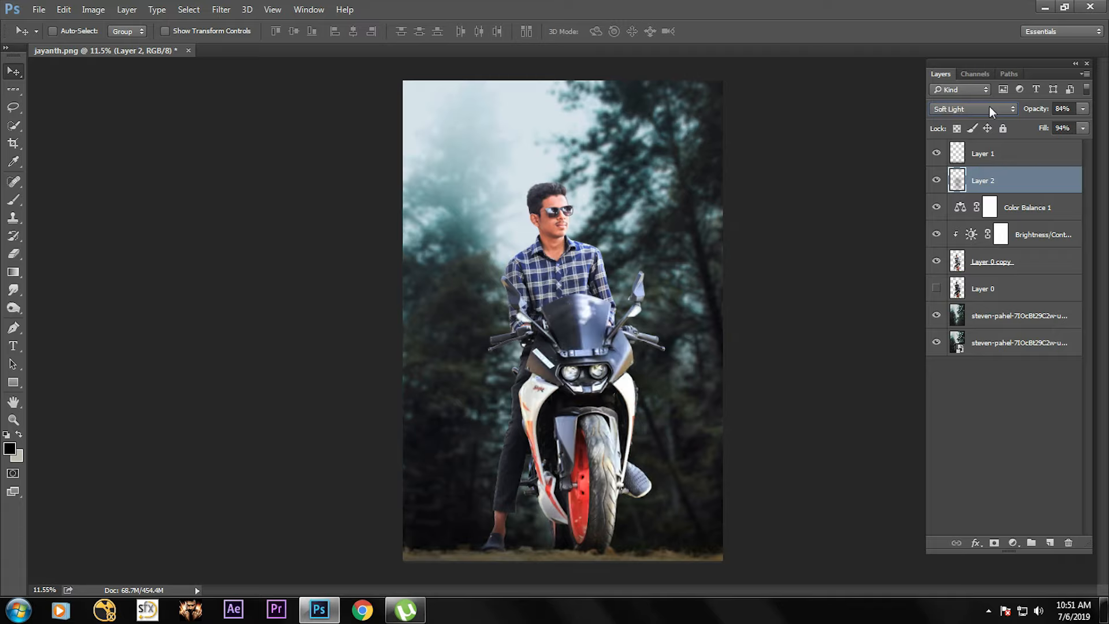
{"action": "key", "text": "Down"}
{"action": "key", "text": "Down"}
{"action": "key", "text": "Down"}
{"action": "key", "text": "Down"}
{"action": "key", "text": "Down"}
{"action": "key", "text": "Down"}
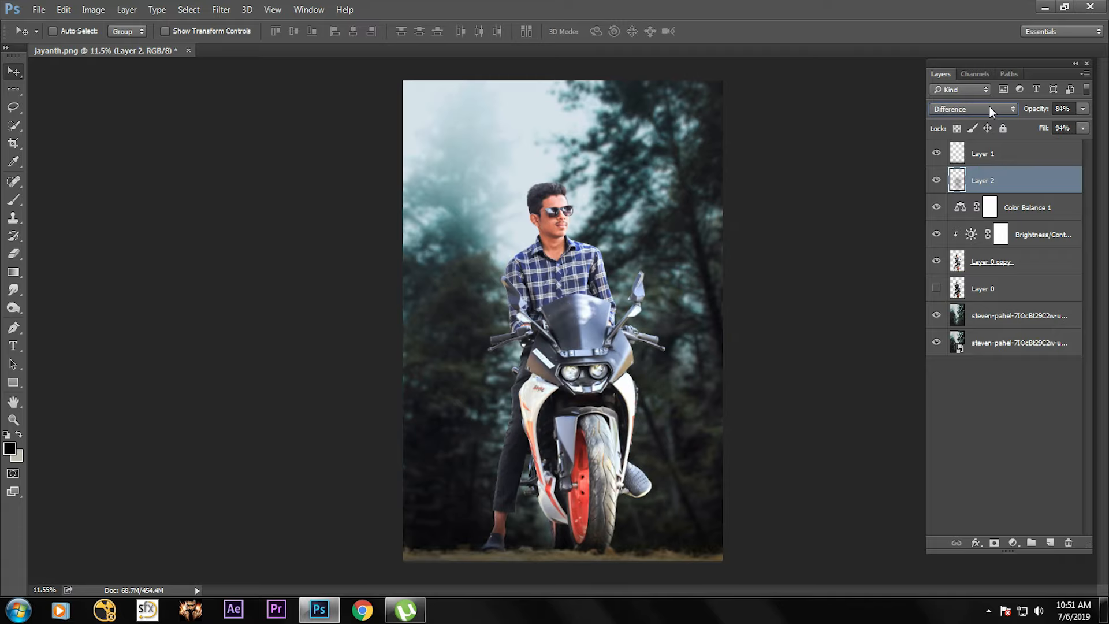
{"action": "left_click_drag", "start_coordinate": [1037, 108], "coordinate": [1025, 104]}
- Toggle Layer 1's visibility to compare the ground shading and examine the composite more closely
{"action": "left_click", "coordinate": [937, 153]}
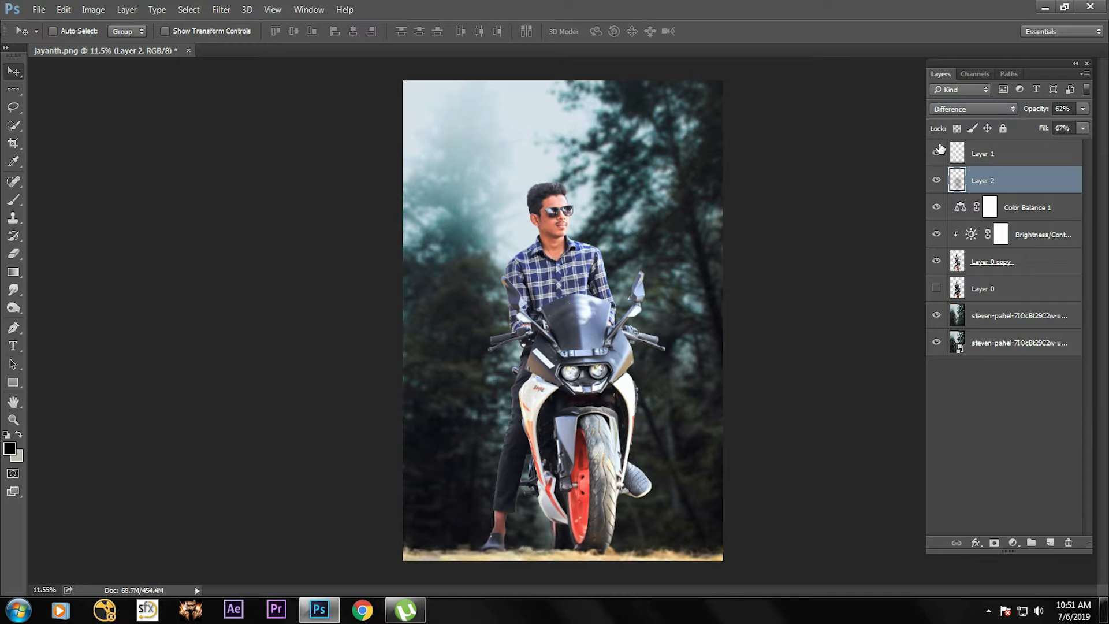
{"action": "left_click", "coordinate": [936, 154]}
{"action": "key", "text": "alt"}
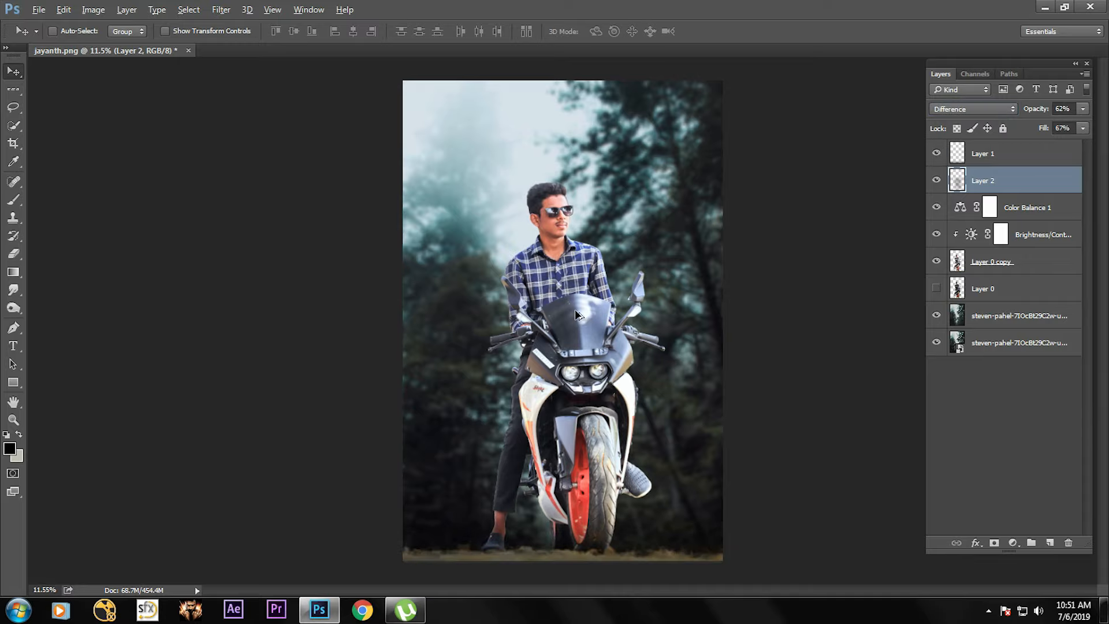
{"action": "key", "text": "alt"}
{"action": "key", "text": "z"}
{"action": "right_click", "coordinate": [575, 304]}
{"action": "left_click", "coordinate": [581, 313]}
{"action": "left_click", "coordinate": [13, 74]}
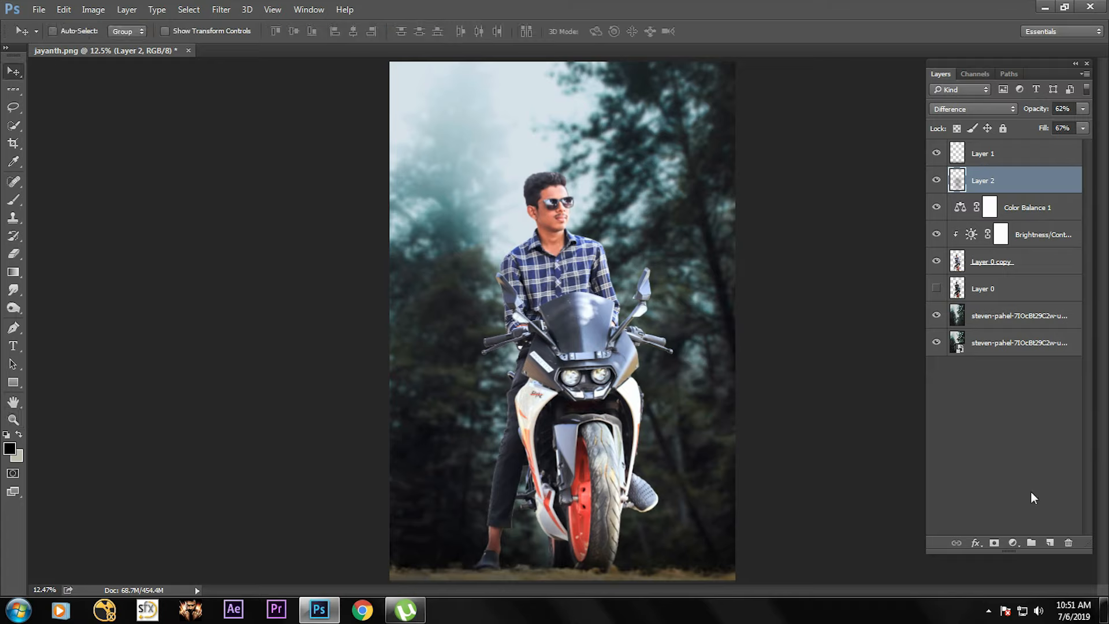
- Add a Color Lookup adjustment layer above Layer 1 using the NightFromDay.CUBE 3DLUT file
{"action": "left_click", "coordinate": [1021, 163]}
{"action": "left_click", "coordinate": [1012, 543]}
{"action": "left_click", "coordinate": [991, 446]}
{"action": "left_click", "coordinate": [883, 241]}
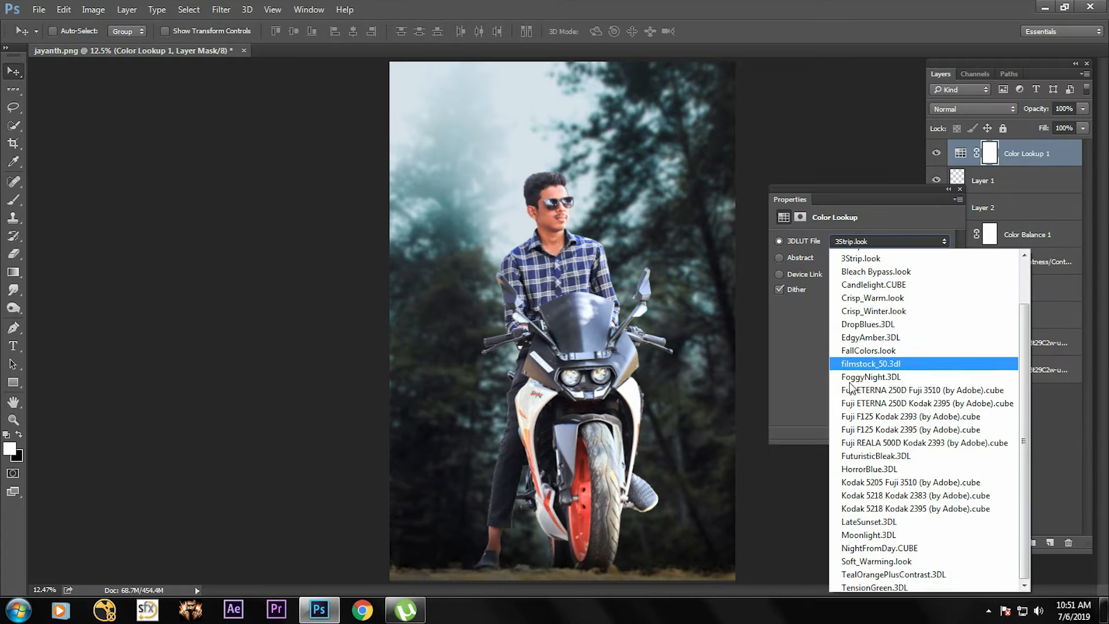
{"action": "left_click", "coordinate": [878, 547]}
{"action": "left_click", "coordinate": [959, 189]}
- Place Color Lookup 1 below Color Balance 1, clip it to the rider layer and set its blend mode to Screen
{"action": "left_click_drag", "start_coordinate": [1017, 163], "coordinate": [1004, 245]}
{"action": "left_click", "coordinate": [978, 249], "text": "alt"}
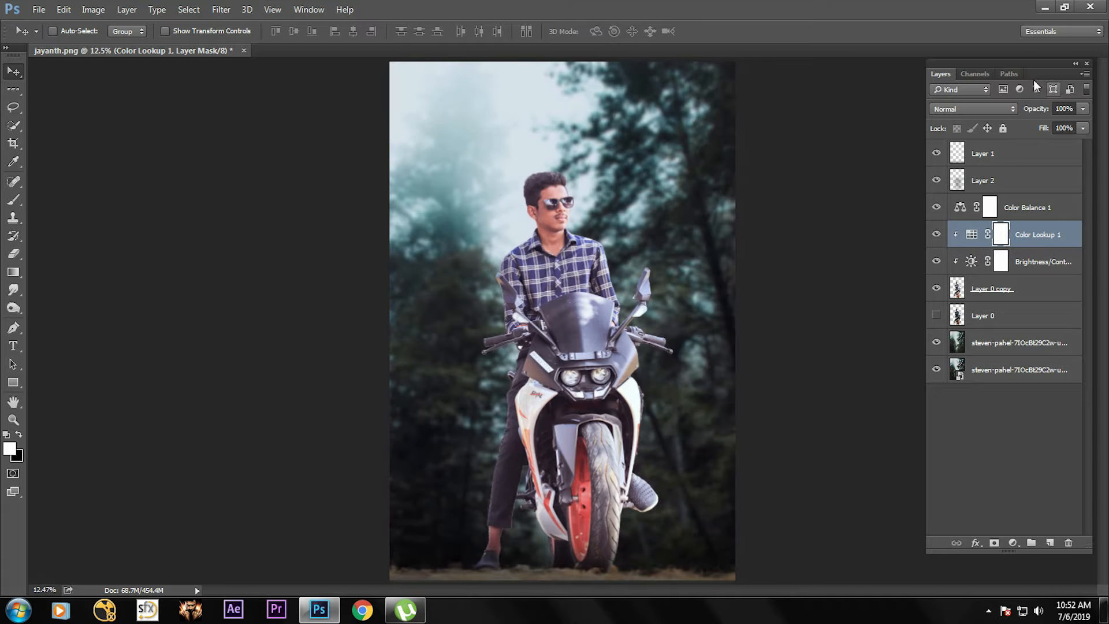
{"action": "left_click", "coordinate": [973, 109]}
{"action": "left_click", "coordinate": [953, 215]}
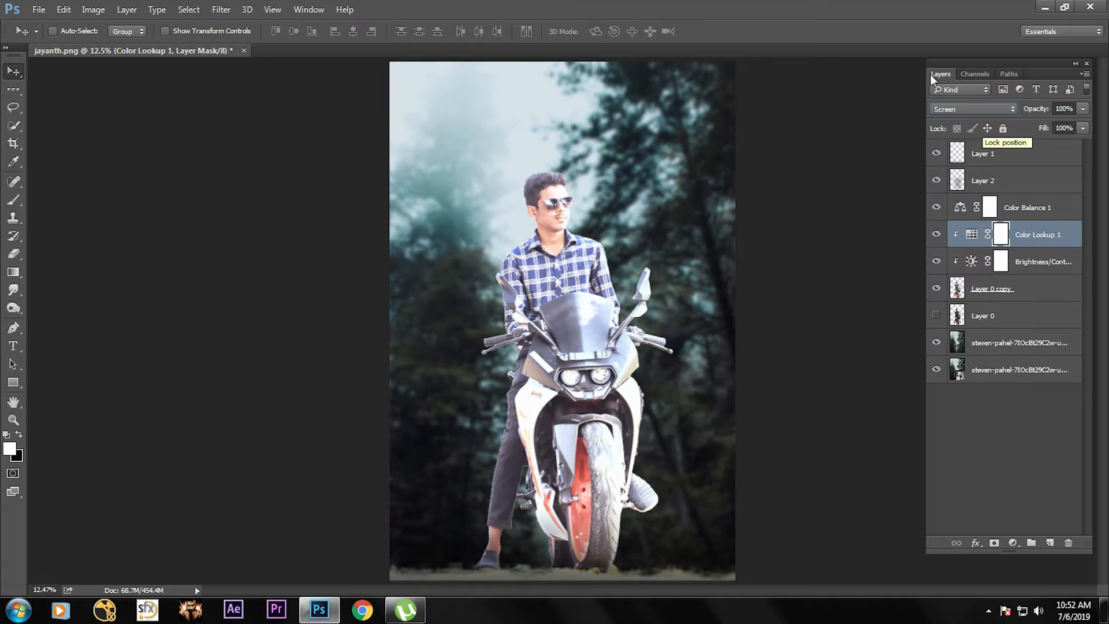
- Switch to the Brush tool with black as the foreground colour for Color Lookup 1's mask
{"action": "left_click", "coordinate": [15, 200]}
{"action": "scroll", "coordinate": [580, 326], "scroll_direction": "down", "scroll_amount": 2}
{"action": "scroll", "coordinate": [579, 326], "scroll_direction": "up", "scroll_amount": 1}
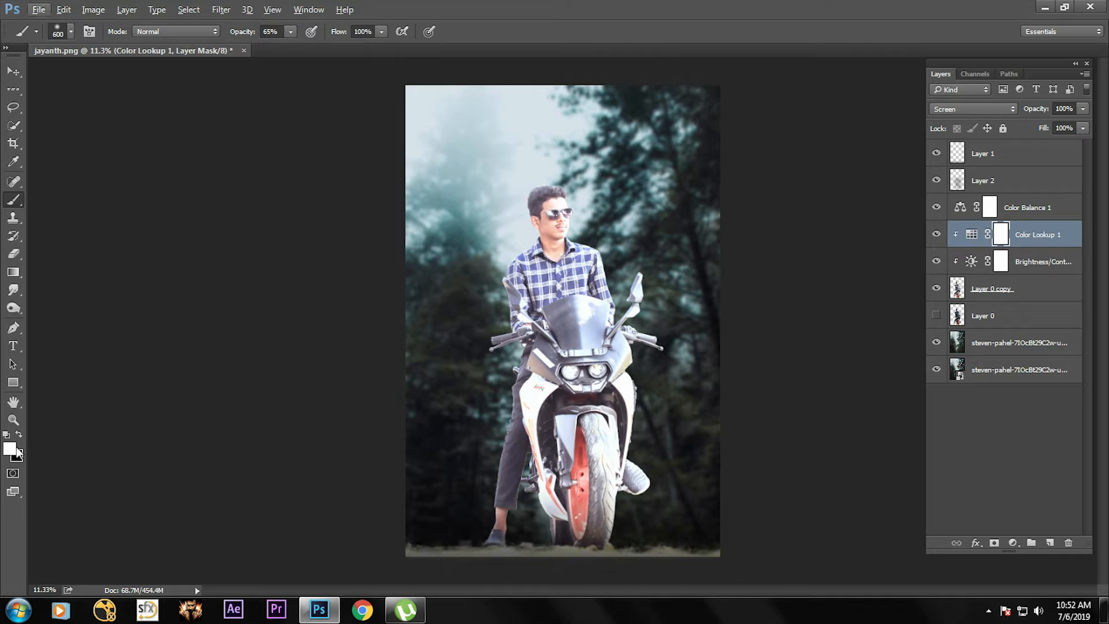
{"action": "left_click", "coordinate": [18, 433]}
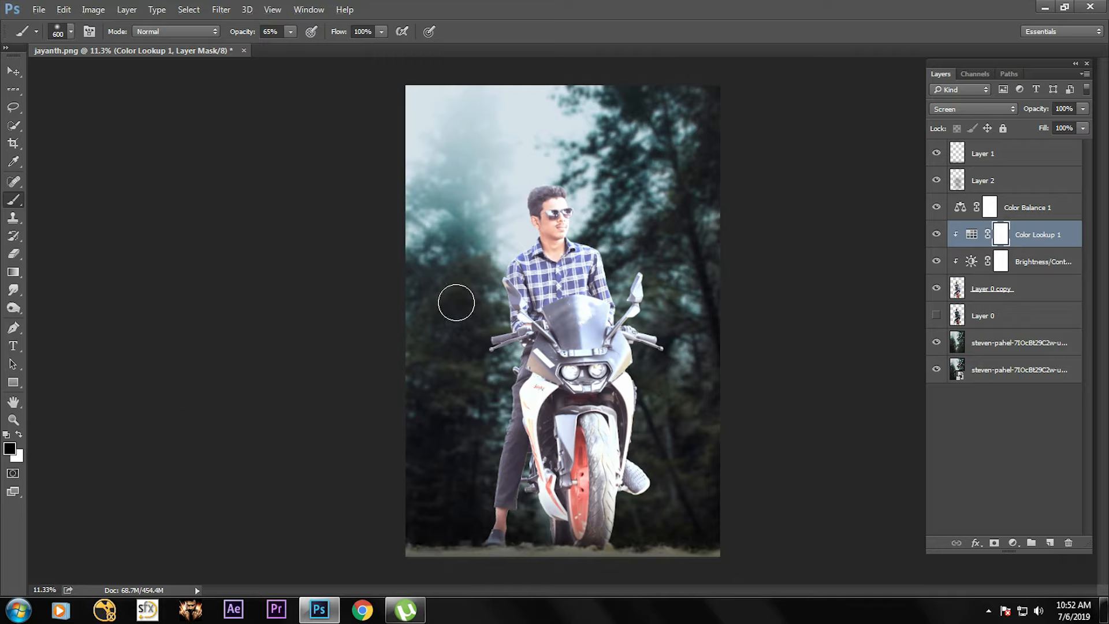
{"action": "left_click", "coordinate": [566, 281]}
{"action": "key", "text": "v"}
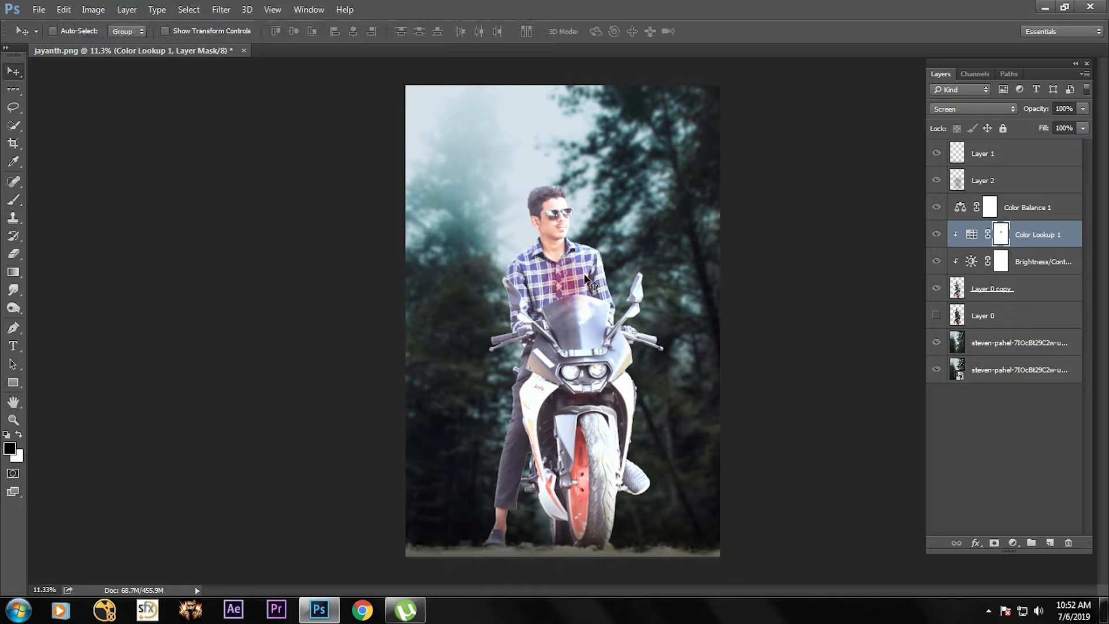
{"action": "key", "text": "ctrl+z"}
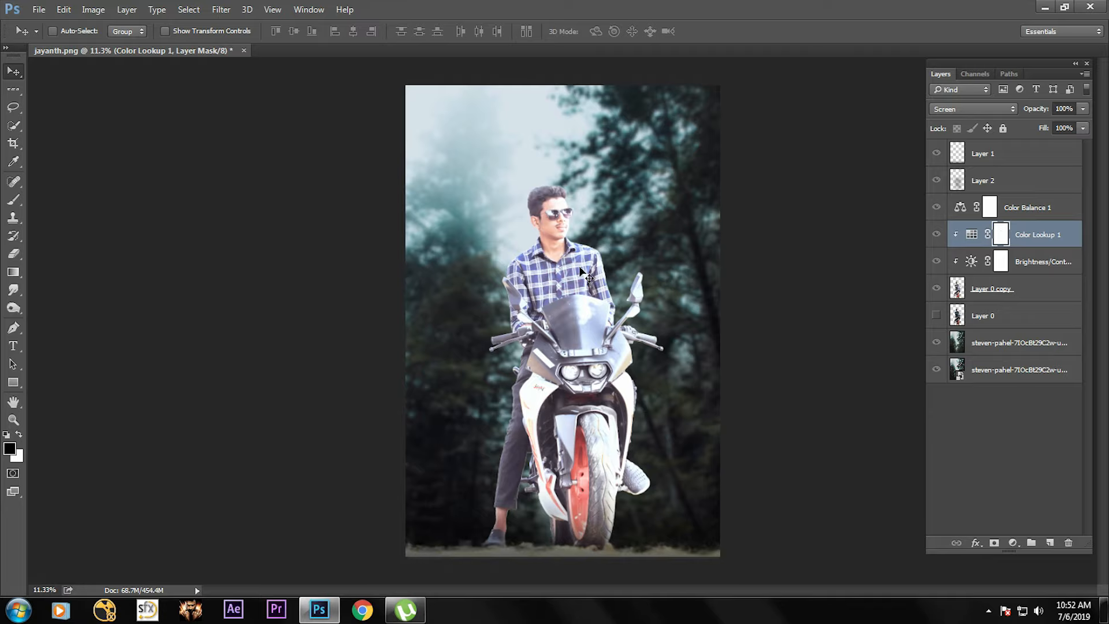
{"action": "left_click", "coordinate": [14, 200]}
{"action": "left_click_drag", "start_coordinate": [586, 243], "coordinate": [598, 267]}
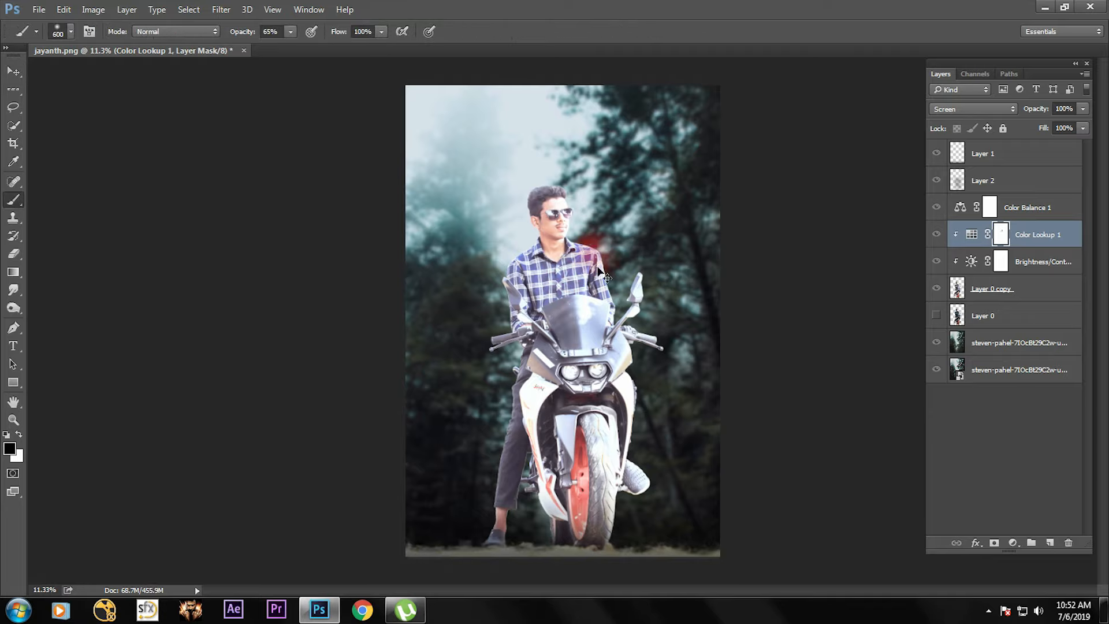
{"action": "key", "text": "ctrl+z"}
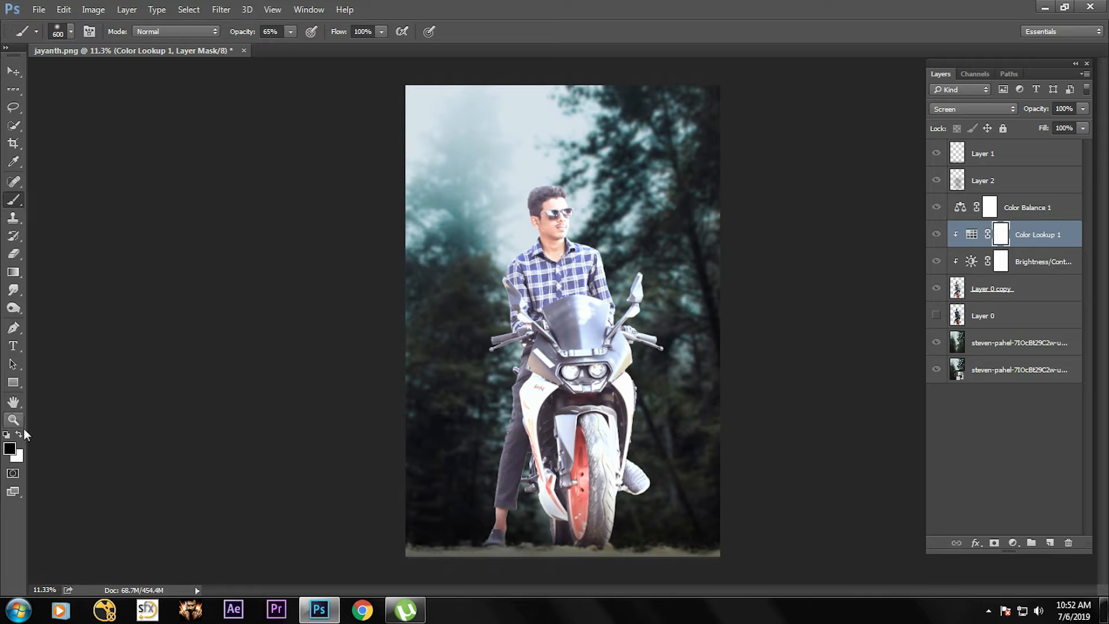
{"action": "mouse_move", "coordinate": [569, 254]}
{"action": "left_mouse_down"}
{"action": "mouse_move", "coordinate": [551, 311]}
{"action": "mouse_move", "coordinate": [617, 295]}
{"action": "mouse_move", "coordinate": [583, 255]}
{"action": "mouse_move", "coordinate": [609, 358]}
{"action": "mouse_move", "coordinate": [639, 285]}
{"action": "mouse_move", "coordinate": [647, 339]}
{"action": "mouse_move", "coordinate": [616, 333]}
{"action": "mouse_move", "coordinate": [653, 325]}
{"action": "mouse_move", "coordinate": [477, 311]}
{"action": "mouse_move", "coordinate": [475, 361]}
{"action": "mouse_move", "coordinate": [606, 368]}
{"action": "mouse_move", "coordinate": [614, 449]}
{"action": "mouse_move", "coordinate": [577, 400]}
{"action": "mouse_move", "coordinate": [526, 526]}
{"action": "mouse_move", "coordinate": [525, 409]}
{"action": "mouse_move", "coordinate": [503, 514]}
{"action": "mouse_move", "coordinate": [628, 521]}
{"action": "mouse_move", "coordinate": [590, 474]}
{"action": "left_mouse_up"}
{"action": "key", "text": "ctrl+z"}
- Paint black over the rider's body and motorcycle on Color Lookup 1's mask with a size 1100 brush at 65% opacity
{"action": "left_click", "coordinate": [972, 235]}
{"action": "left_click", "coordinate": [999, 234]}
{"action": "key", "text": "bracketright"}
{"action": "key", "text": "bracketright"}
{"action": "key", "text": "bracketright"}
{"action": "key", "text": "bracketright"}
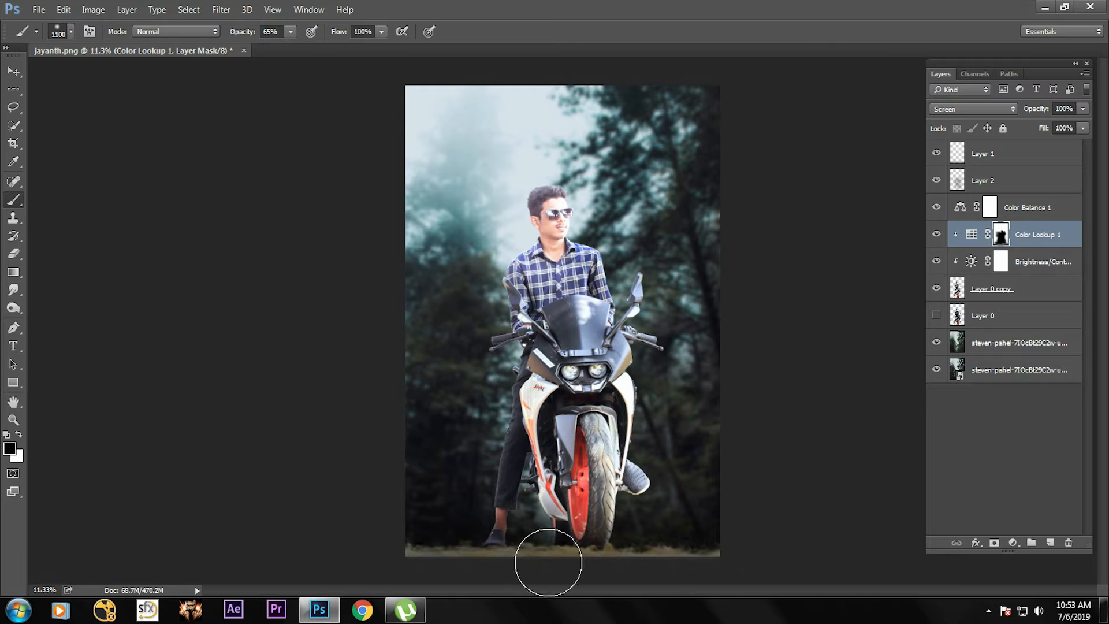
{"action": "mouse_move", "coordinate": [527, 319]}
{"action": "left_mouse_down"}
{"action": "mouse_move", "coordinate": [508, 289]}
{"action": "mouse_move", "coordinate": [575, 295]}
{"action": "left_mouse_up"}
- Refine Color Lookup 1's mask around the rider's collar and shoulder with black brush strokes at sizes 175 and 250
{"action": "key", "text": "bracketright"}
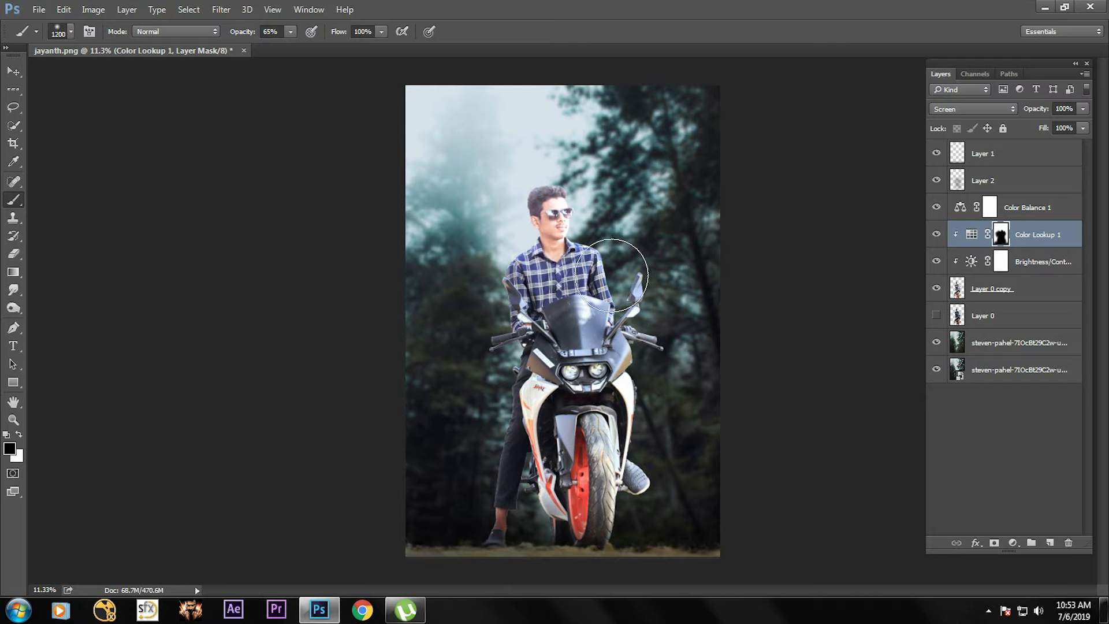
{"action": "key", "text": "bracketleft"}
{"action": "key", "text": "bracketleft"}
{"action": "key", "text": "bracketleft"}
{"action": "key", "text": "bracketleft"}
{"action": "key", "text": "bracketleft"}
{"action": "key", "text": "bracketleft"}
{"action": "key", "text": "bracketleft"}
{"action": "key", "text": "bracketleft"}
{"action": "key", "text": "bracketleft"}
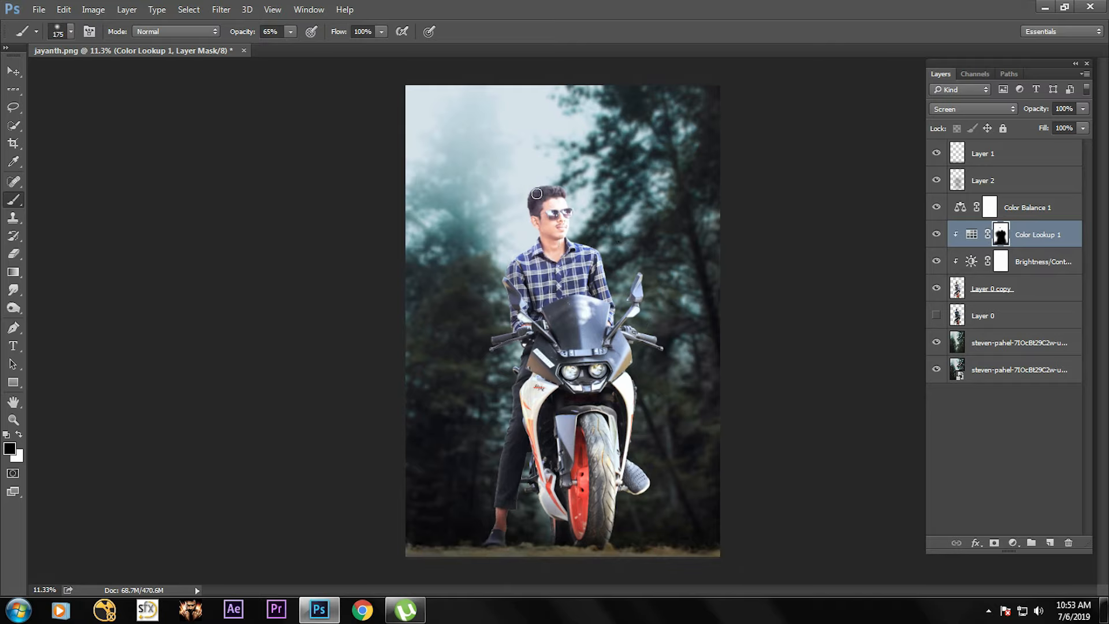
{"action": "scroll", "coordinate": [578, 209], "scroll_direction": "up", "scroll_amount": 3}
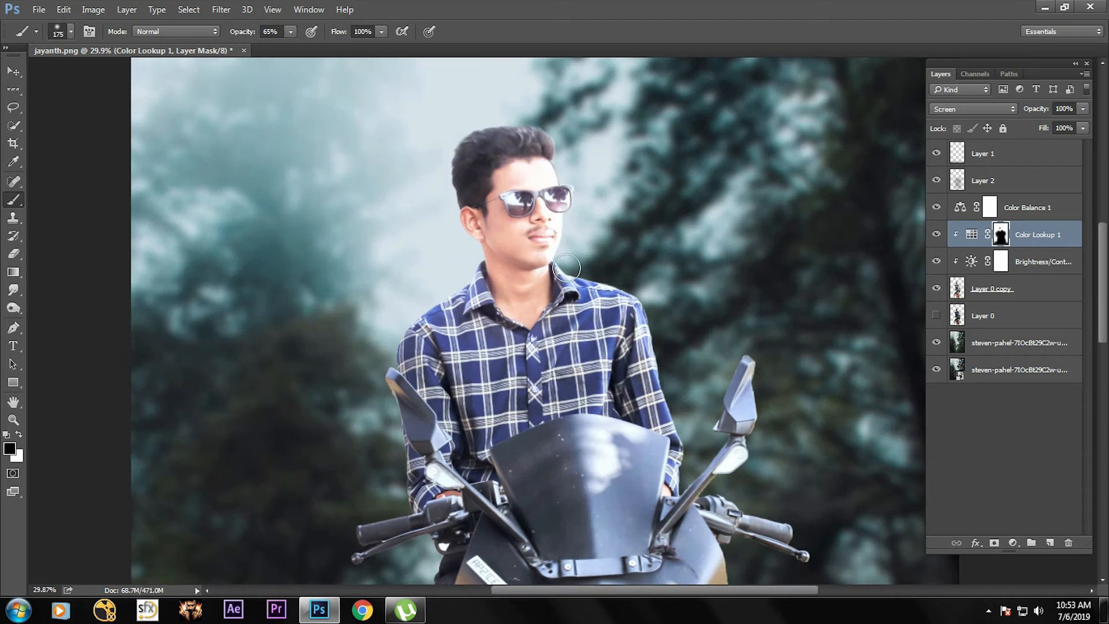
{"action": "mouse_move", "coordinate": [564, 297]}
{"action": "left_mouse_down"}
{"action": "mouse_move", "coordinate": [518, 339]}
{"action": "mouse_move", "coordinate": [465, 265]}
{"action": "left_mouse_up"}
{"action": "key", "text": "bracketright"}
{"action": "key", "text": "bracketright"}
{"action": "left_click_drag", "start_coordinate": [434, 344], "coordinate": [408, 349]}
- Set the brush opacity to 100% and its size to 400
{"action": "mouse_move", "coordinate": [244, 33]}
{"action": "left_mouse_down"}
{"action": "mouse_move", "coordinate": [259, 44]}
{"action": "mouse_move", "coordinate": [323, 40]}
{"action": "left_mouse_up"}
{"action": "left_click_drag", "start_coordinate": [339, 32], "coordinate": [354, 34]}
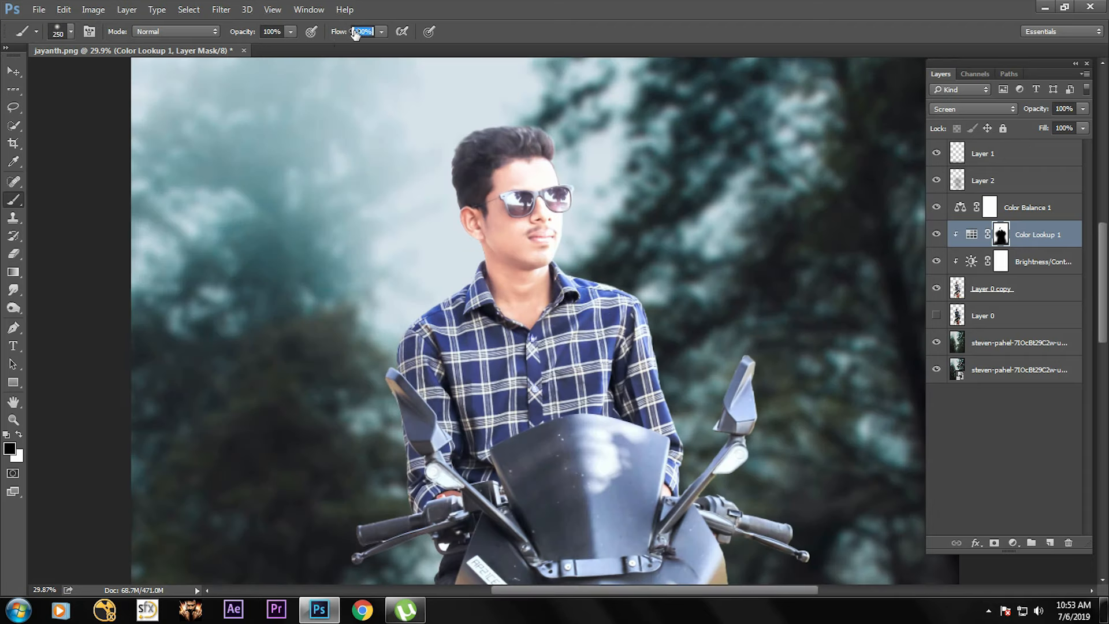
{"action": "key", "text": "bracketright"}
{"action": "key", "text": "bracketright"}
{"action": "scroll", "coordinate": [447, 293], "scroll_direction": "down", "scroll_amount": 3}
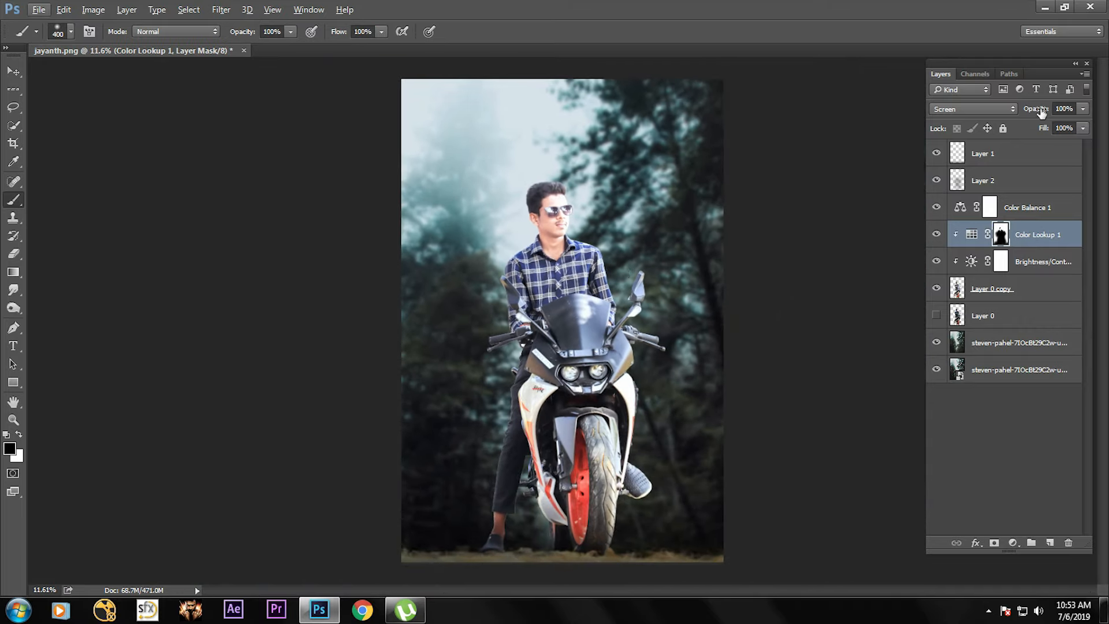
- Set Color Lookup 1's opacity to 56% and its fill to 86%
{"action": "mouse_move", "coordinate": [1041, 112]}
{"action": "left_mouse_down"}
{"action": "mouse_move", "coordinate": [1029, 118]}
{"action": "mouse_move", "coordinate": [1043, 110]}
{"action": "left_mouse_up"}
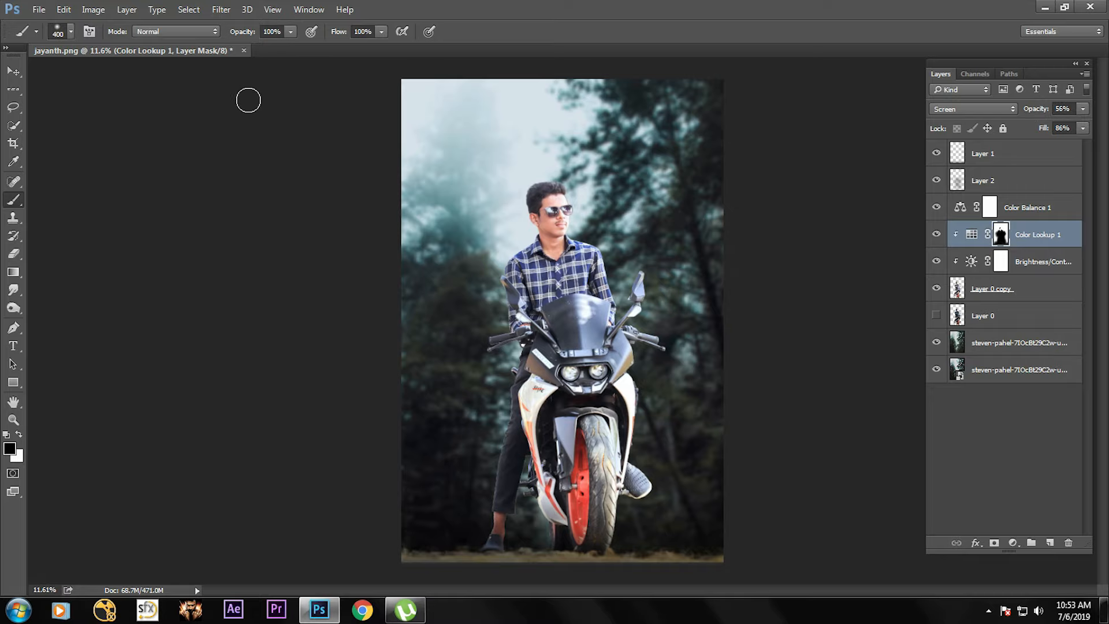
{"action": "left_click", "coordinate": [14, 72]}
- Sharpen Layer 0 copy by raising the sharpening amount in the Camera Raw filter's Detail settings
{"action": "left_click", "coordinate": [1018, 289]}
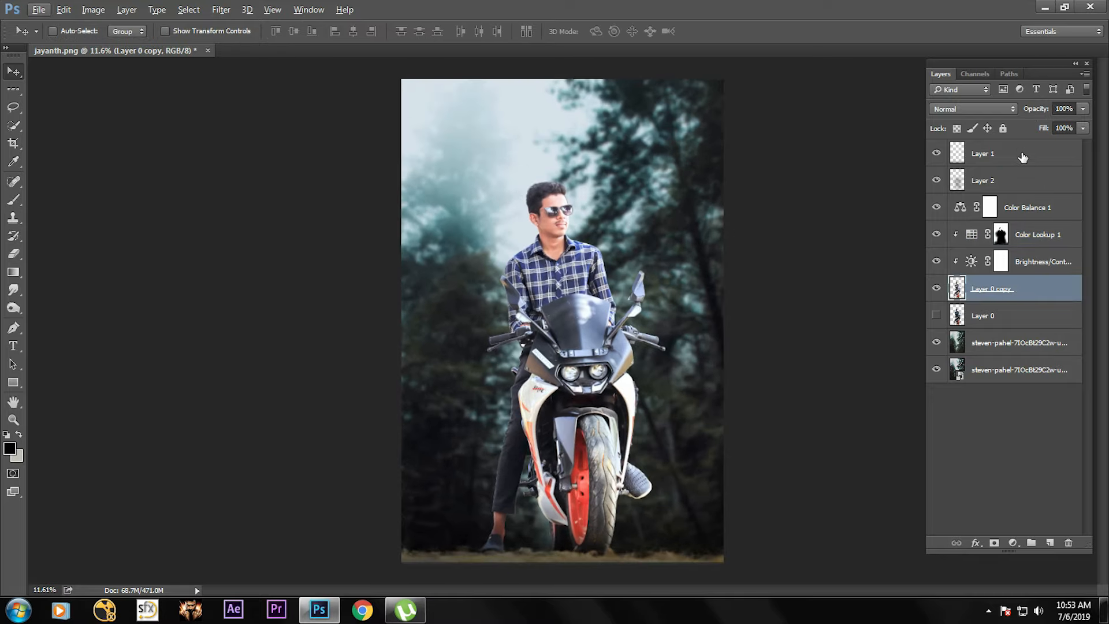
{"action": "left_click", "coordinate": [1019, 153]}
{"action": "left_click", "coordinate": [1019, 289]}
{"action": "left_click", "coordinate": [221, 9]}
{"action": "left_click", "coordinate": [248, 89]}
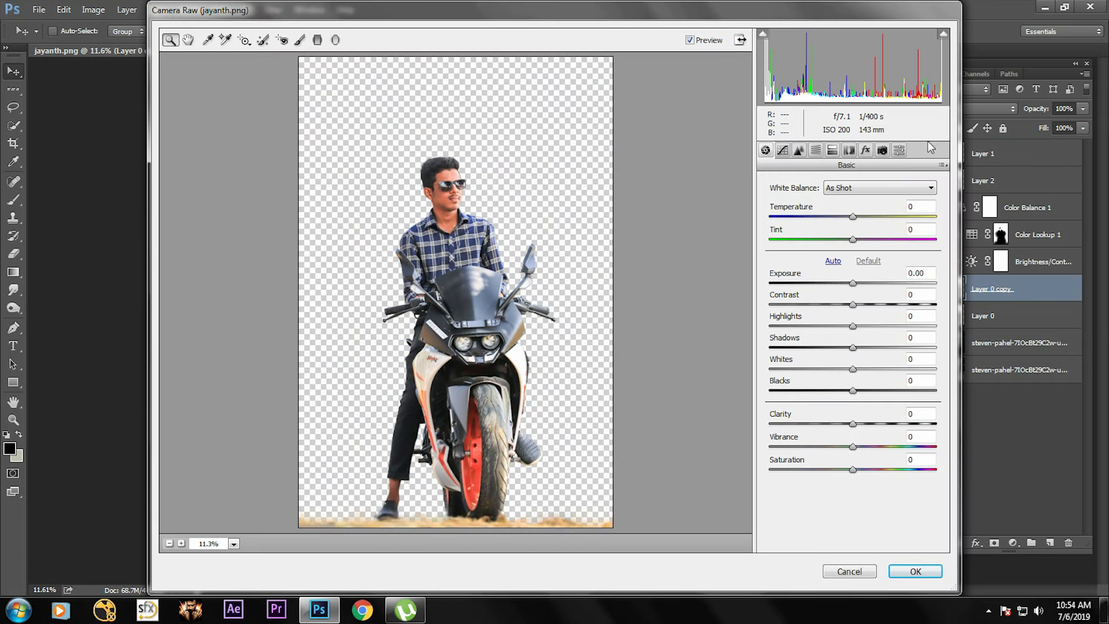
{"action": "left_click", "coordinate": [814, 150]}
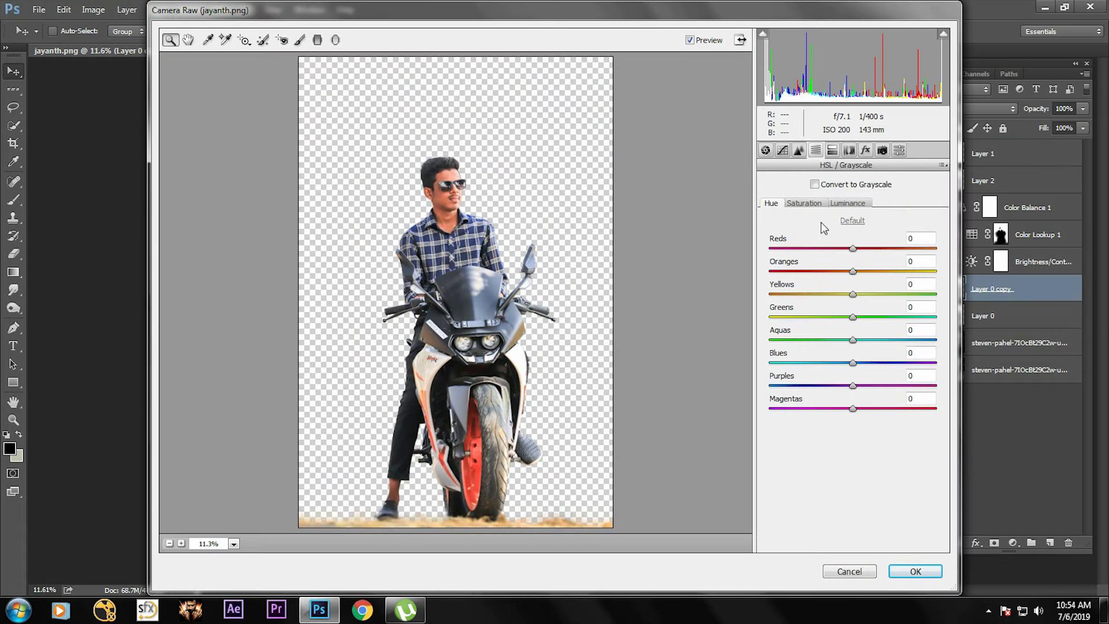
{"action": "left_click", "coordinate": [800, 151]}
{"action": "left_click_drag", "start_coordinate": [771, 205], "coordinate": [810, 208]}
{"action": "left_click", "coordinate": [918, 569]}
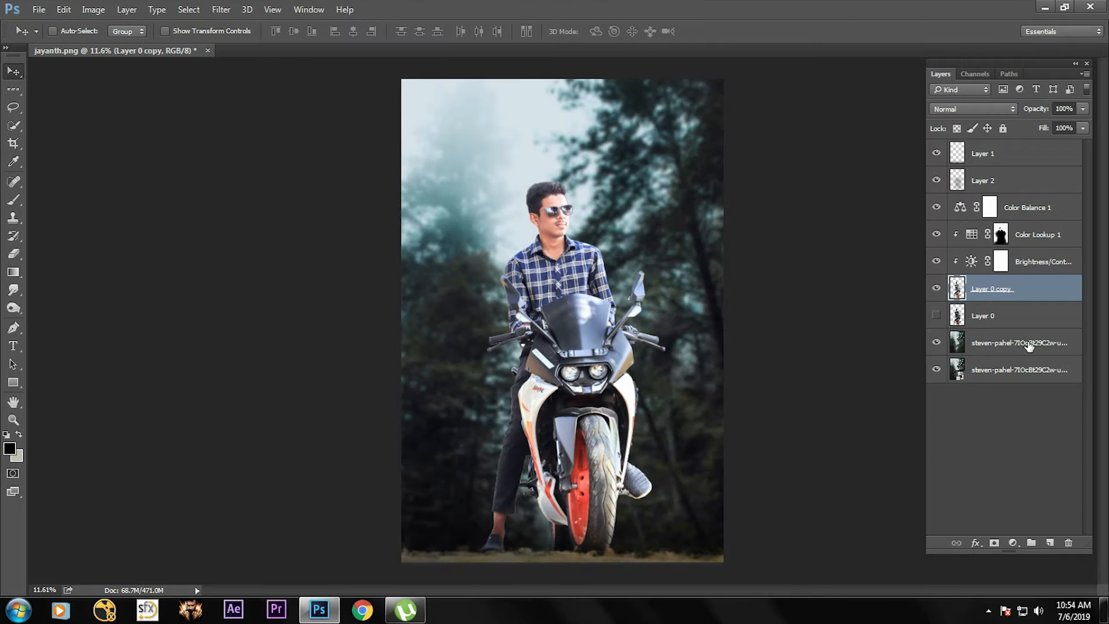
- Add a FoggyNight.3DL Color Lookup adjustment layer above Layer 1 with 90% opacity and 82% fill
{"action": "left_click", "coordinate": [1013, 162]}
{"action": "left_click", "coordinate": [1014, 543]}
{"action": "left_click", "coordinate": [1009, 447]}
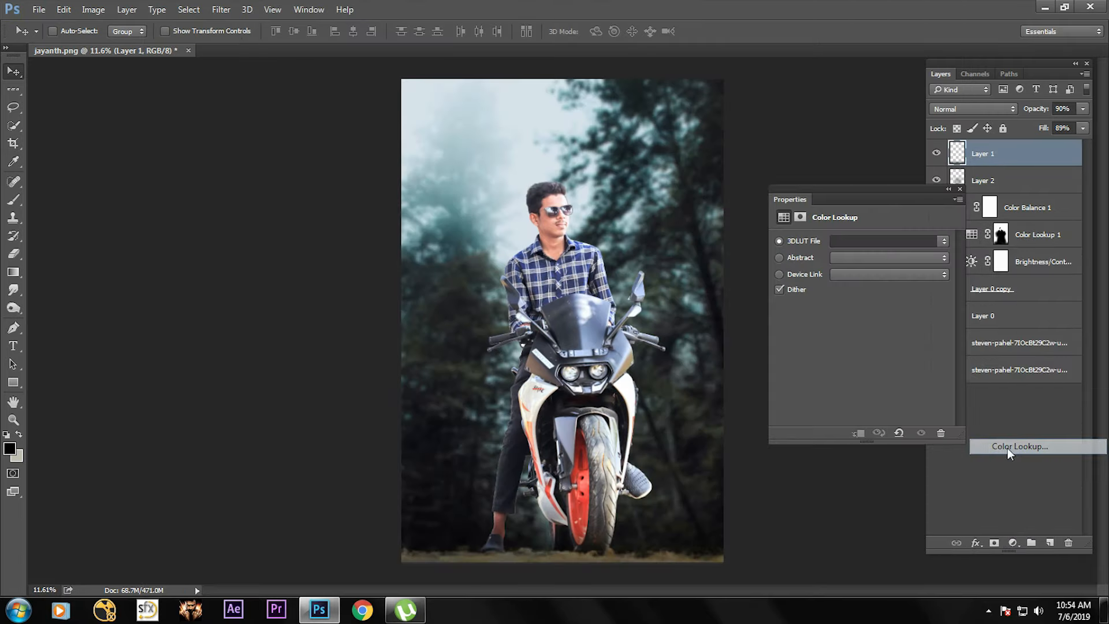
{"action": "left_click", "coordinate": [889, 242]}
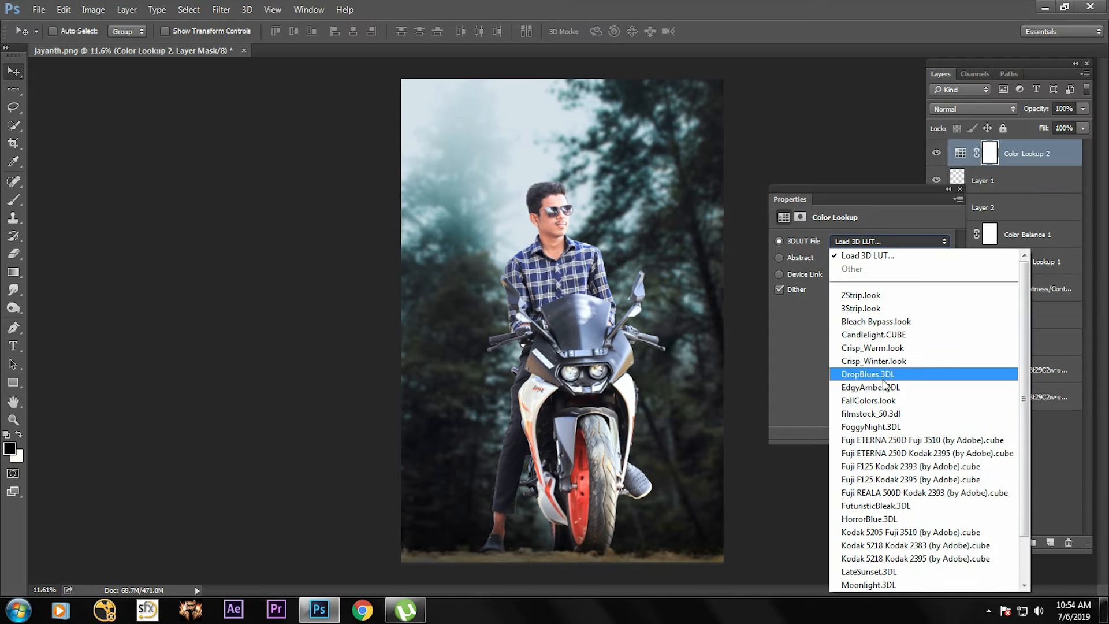
{"action": "left_click", "coordinate": [872, 427]}
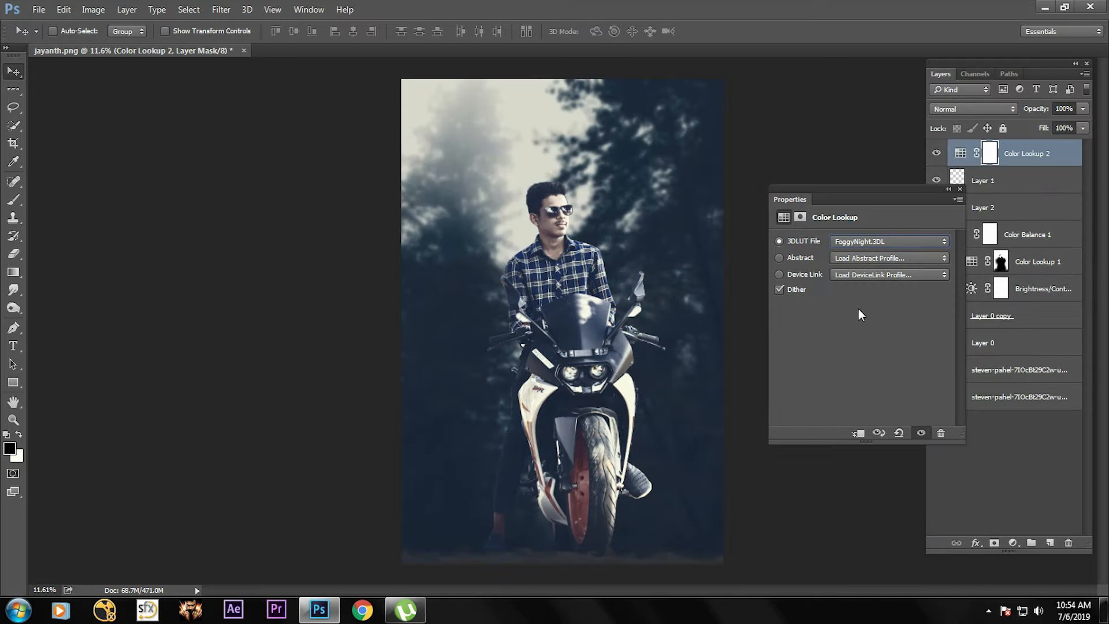
{"action": "left_click", "coordinate": [959, 189]}
{"action": "left_click_drag", "start_coordinate": [1043, 128], "coordinate": [1037, 133]}
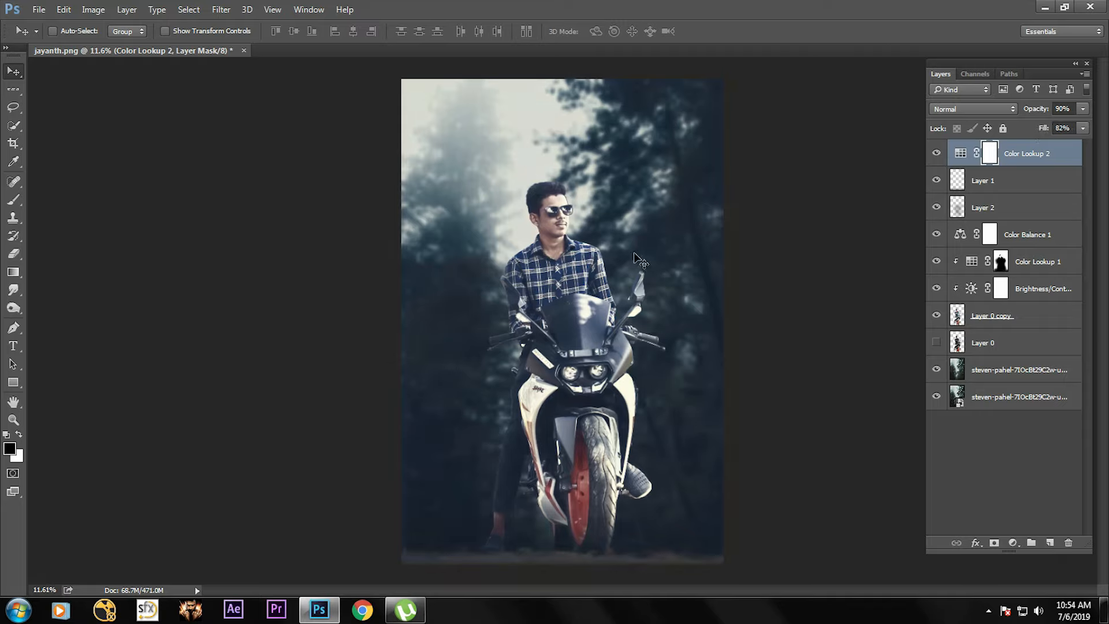
- Paint black over the rider's face and neck on Color Lookup 2's mask with a size 400 brush at 100% opacity
{"action": "key", "text": "b"}
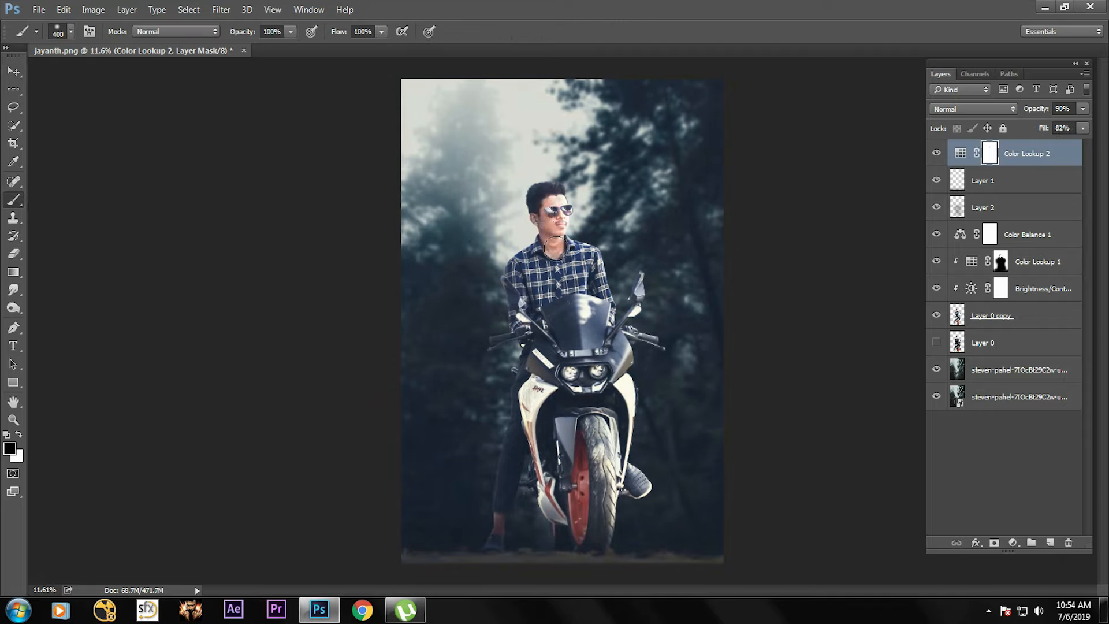
{"action": "left_click_drag", "start_coordinate": [552, 235], "coordinate": [551, 221]}
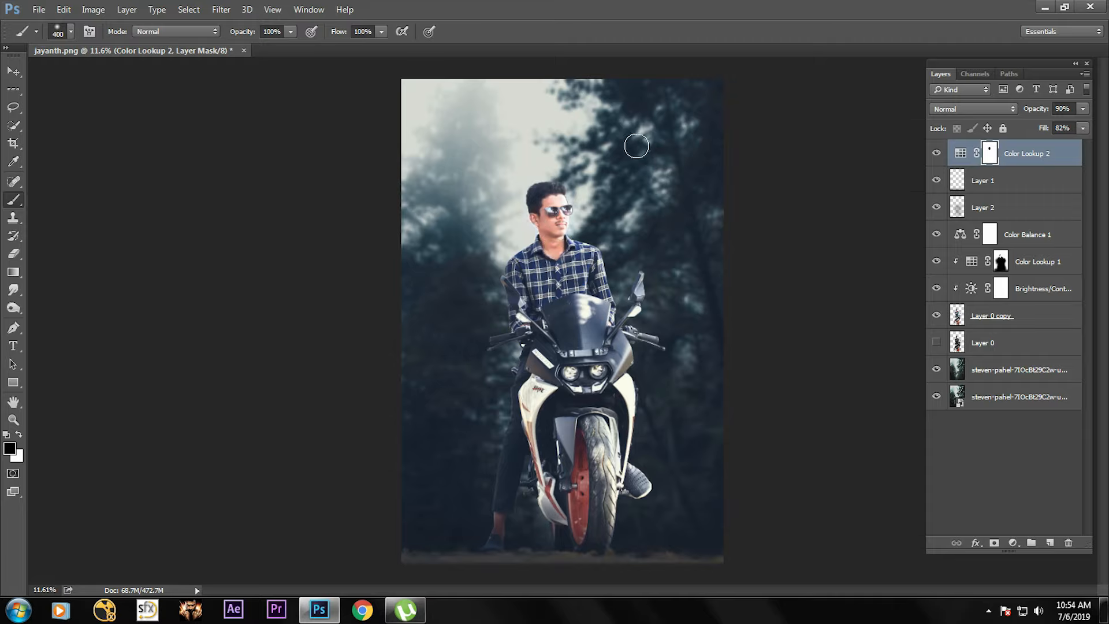
{"action": "key", "text": "v"}
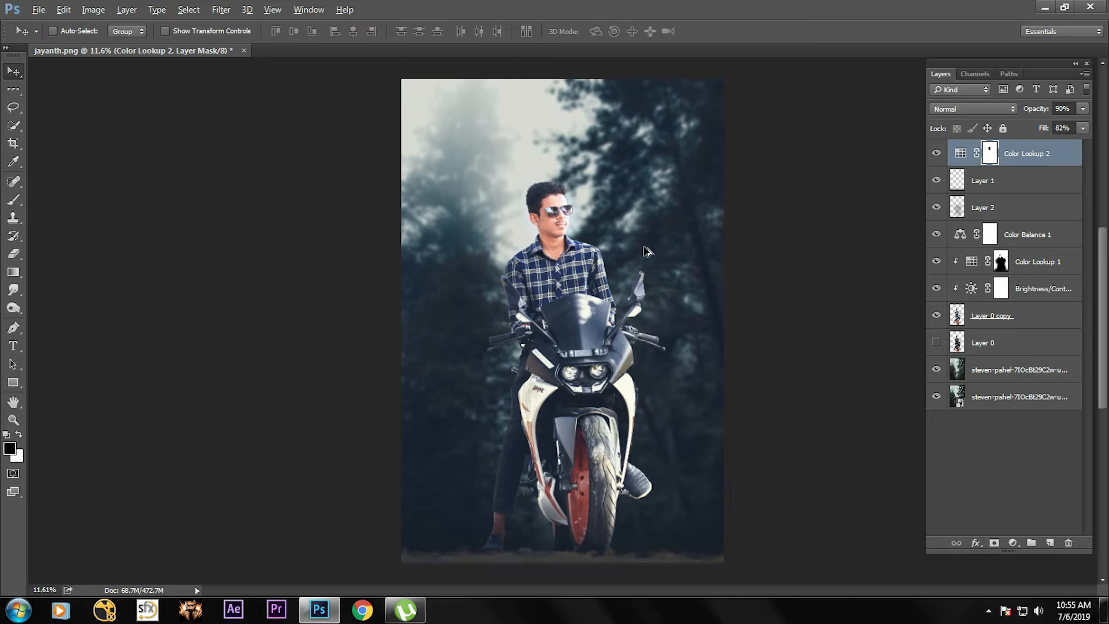
- Add a new layer above Layer 1 and draw a small elliptical selection over the motorcycle's right-hand headlight
{"action": "key", "text": "alt"}
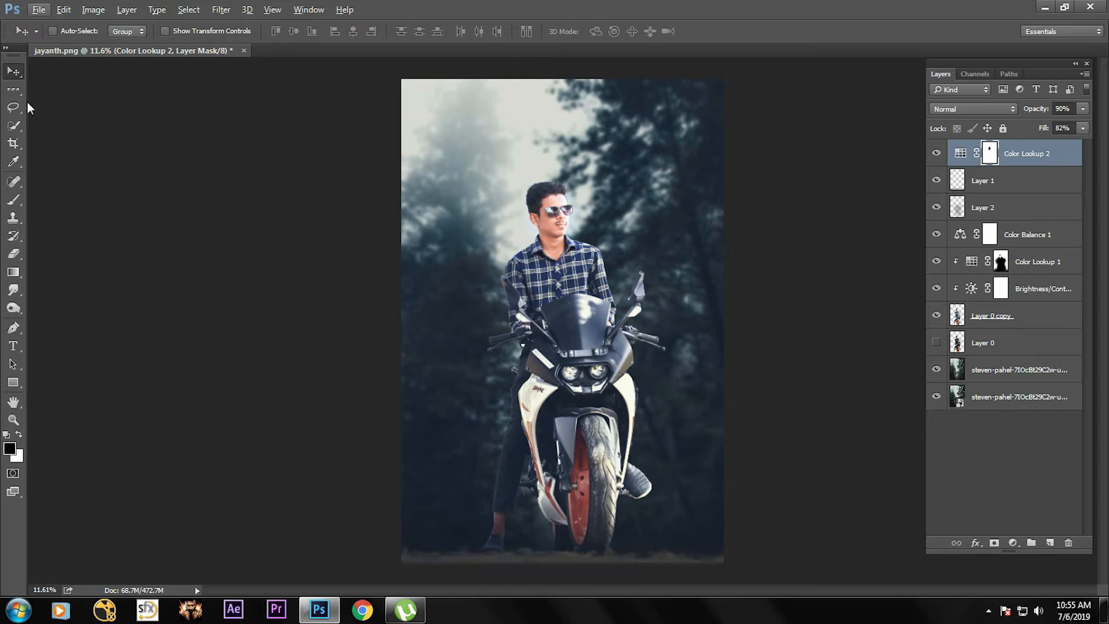
{"action": "left_click", "coordinate": [1012, 181]}
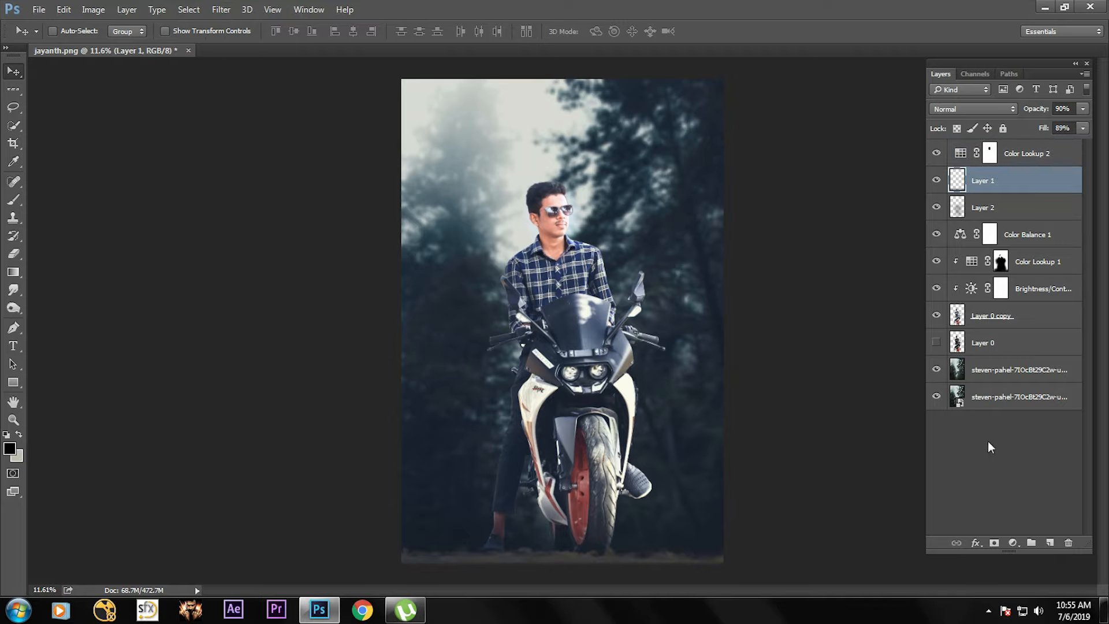
{"action": "left_click", "coordinate": [1054, 543]}
{"action": "right_click", "coordinate": [14, 89]}
{"action": "left_click", "coordinate": [64, 102]}
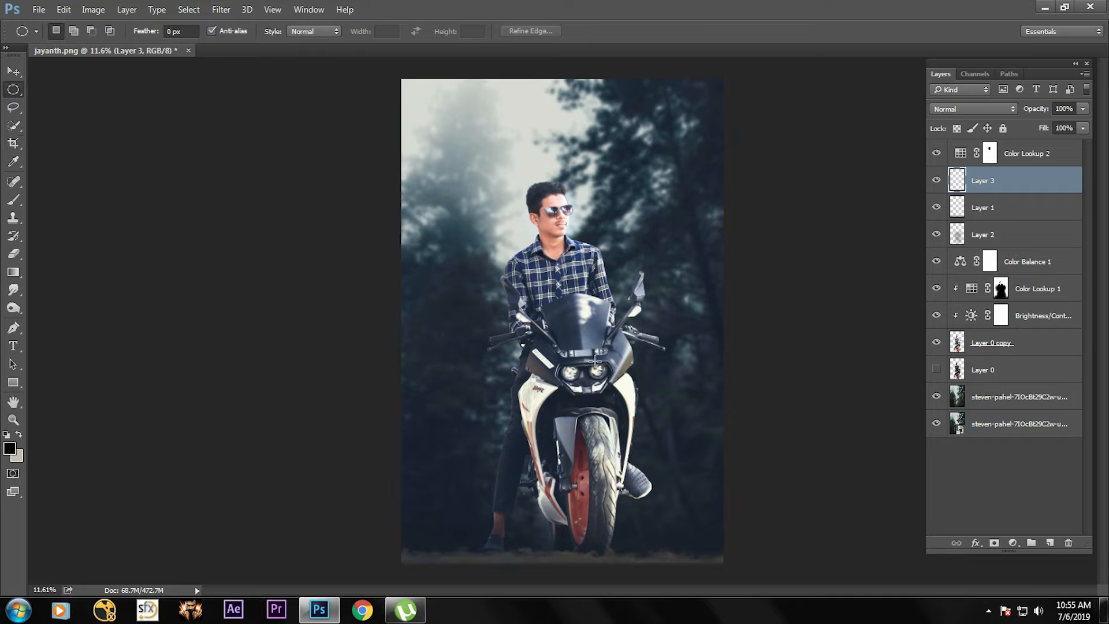
{"action": "left_click_drag", "start_coordinate": [595, 361], "coordinate": [608, 379]}
- Fill the elliptical selection with white, deselect it, and align the white ellipse with the headlight
{"action": "left_click", "coordinate": [10, 449]}
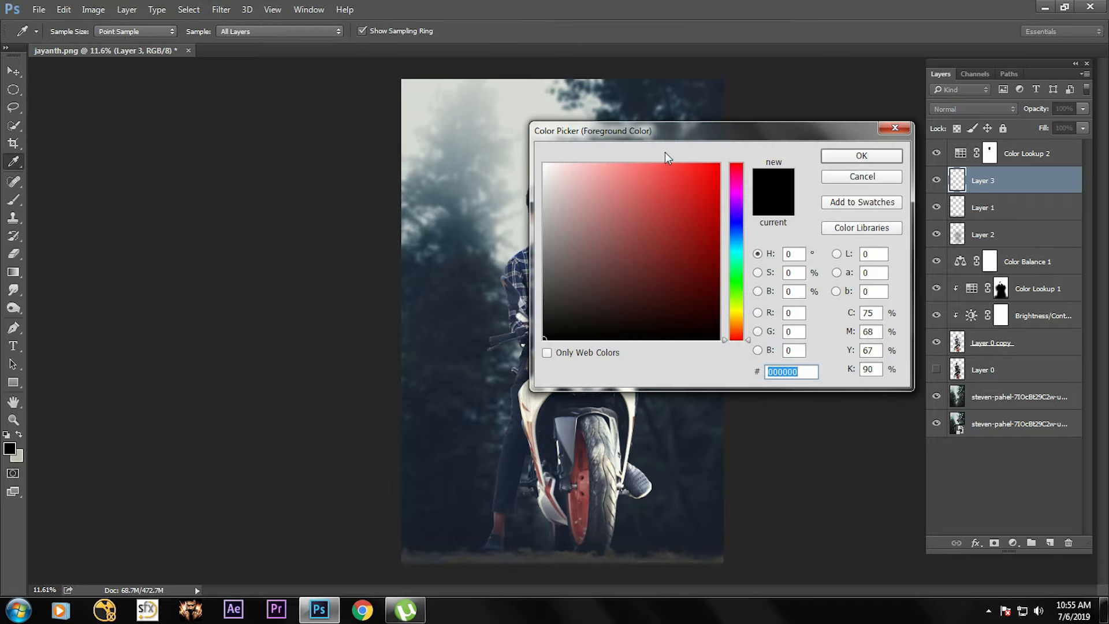
{"action": "left_click_drag", "start_coordinate": [583, 175], "coordinate": [437, 129]}
{"action": "left_click", "coordinate": [862, 155]}
{"action": "key", "text": "ctrl+d"}
{"action": "left_click", "coordinate": [13, 71]}
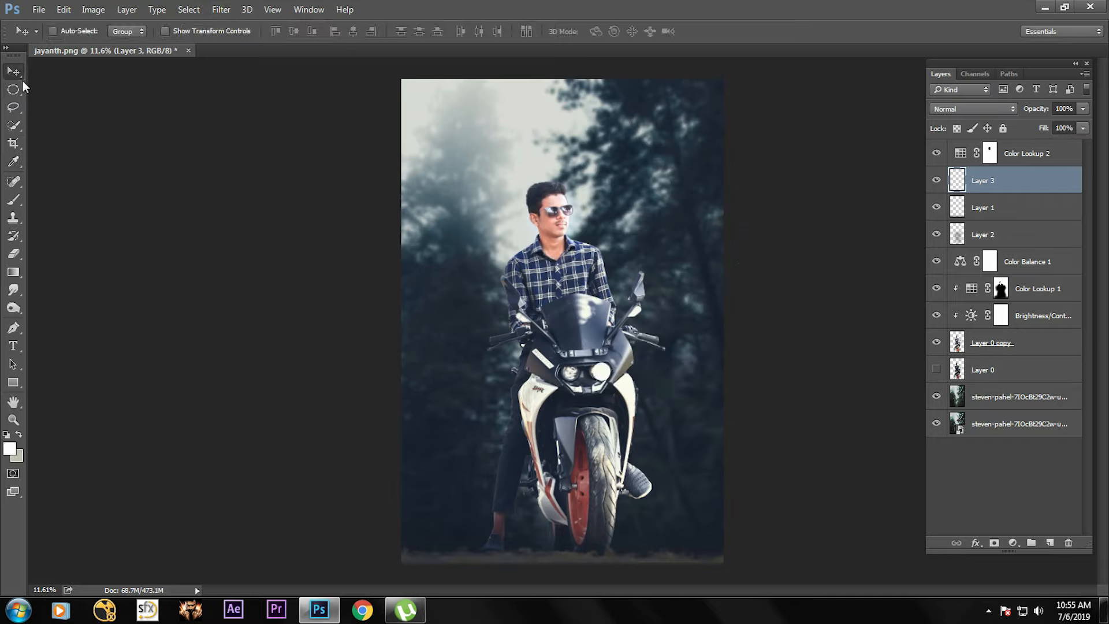
{"action": "left_click_drag", "start_coordinate": [607, 374], "coordinate": [602, 373]}
- Soften the white headlight ellipse on Layer 3 with a reduced-radius Gaussian Blur and duplicate the layer twice
{"action": "left_click", "coordinate": [221, 10]}
{"action": "mouse_move", "coordinate": [243, 161]}
{"action": "left_click", "coordinate": [442, 215]}
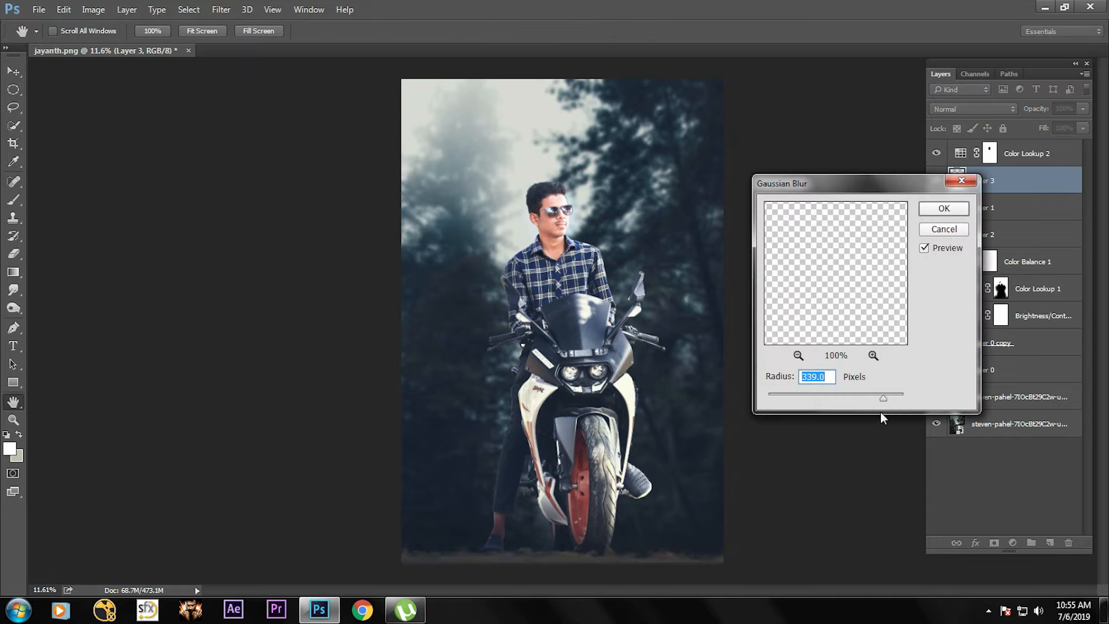
{"action": "left_click_drag", "start_coordinate": [883, 398], "coordinate": [846, 397]}
{"action": "left_click", "coordinate": [944, 208]}
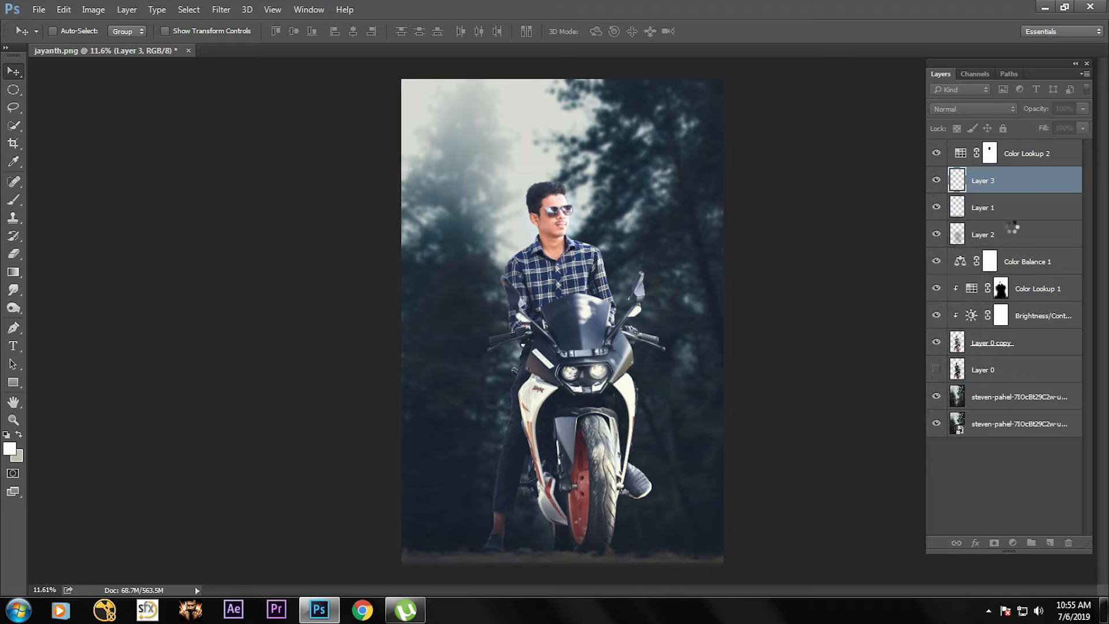
{"action": "key", "text": "ctrl+j"}
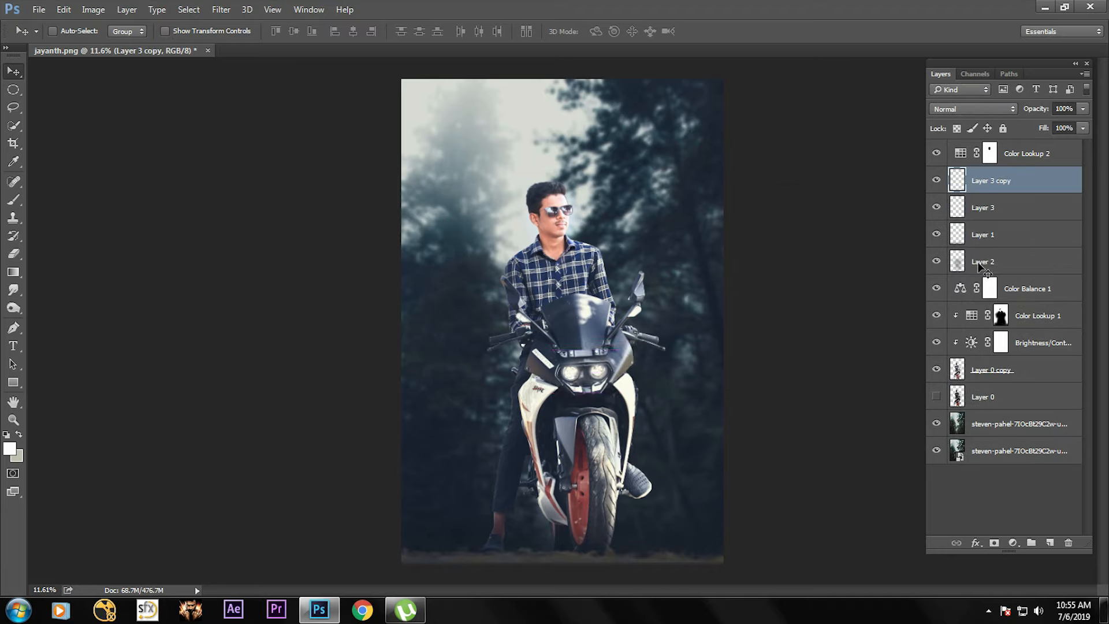
{"action": "key", "text": "ctrl+j"}
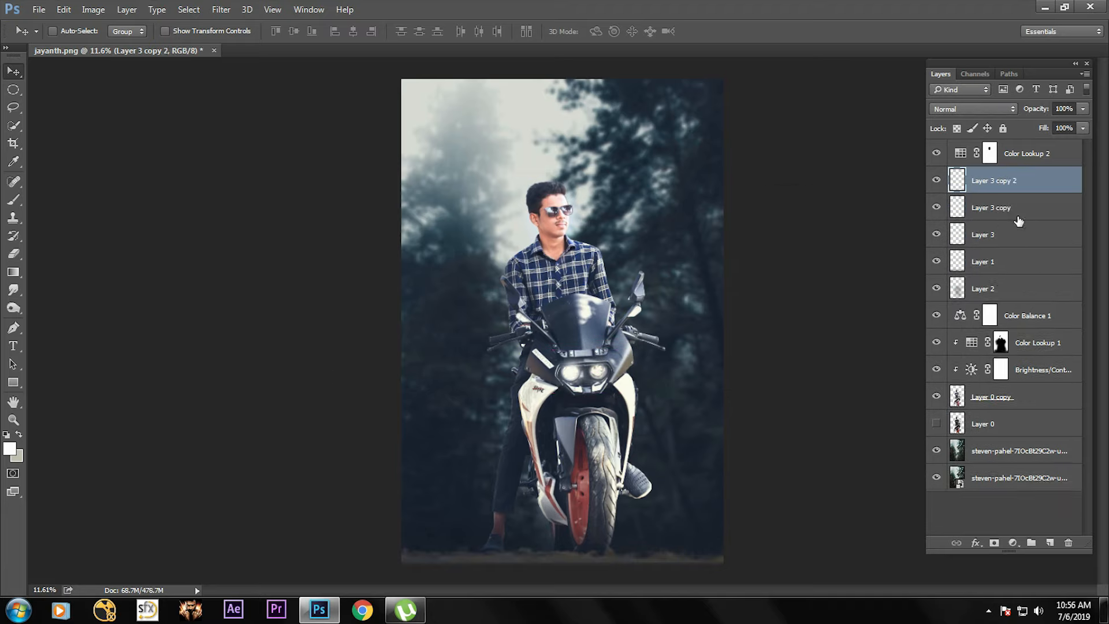
- Set the blend mode of Layer 3 and Layer 3 copy to Screen
{"action": "left_click", "coordinate": [1017, 218]}
{"action": "left_click", "coordinate": [1011, 260]}
{"action": "left_click", "coordinate": [984, 237]}
{"action": "left_click", "coordinate": [937, 233]}
{"action": "left_click", "coordinate": [936, 234]}
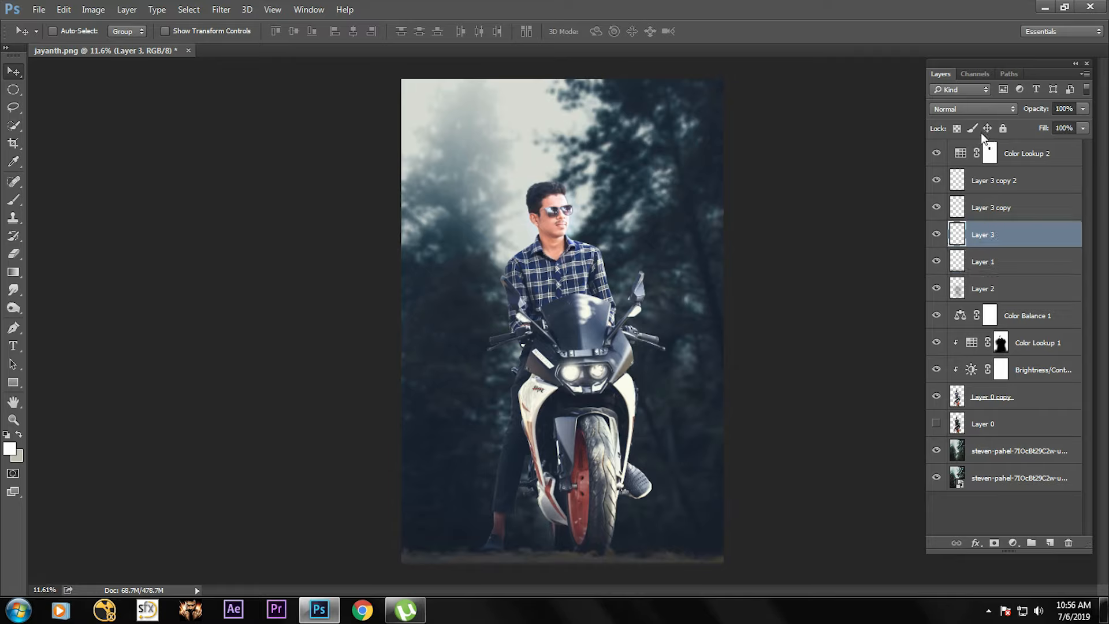
{"action": "left_click", "coordinate": [974, 109]}
{"action": "left_click", "coordinate": [957, 204]}
{"action": "left_click", "coordinate": [1001, 216]}
{"action": "left_click", "coordinate": [975, 110]}
{"action": "left_click", "coordinate": [946, 205]}
- Select Layer 3 copy 2 and set the foreground colour to bright blue 3e9dff
{"action": "left_click", "coordinate": [982, 180]}
{"action": "left_click", "coordinate": [9, 448]}
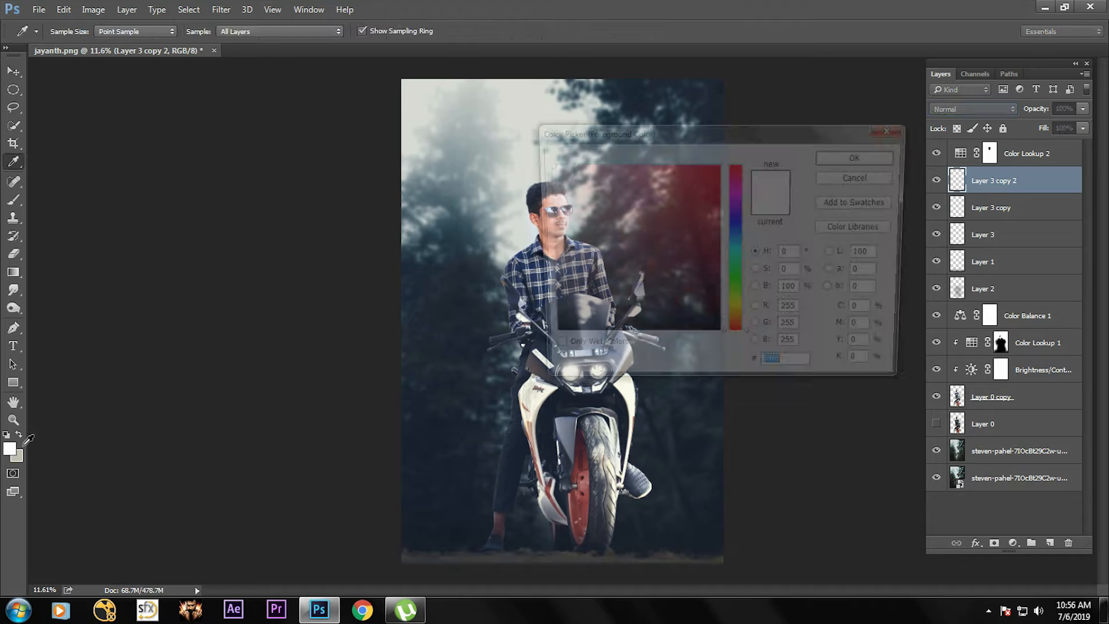
{"action": "left_click_drag", "start_coordinate": [736, 315], "coordinate": [736, 237]}
{"action": "left_click", "coordinate": [674, 164]}
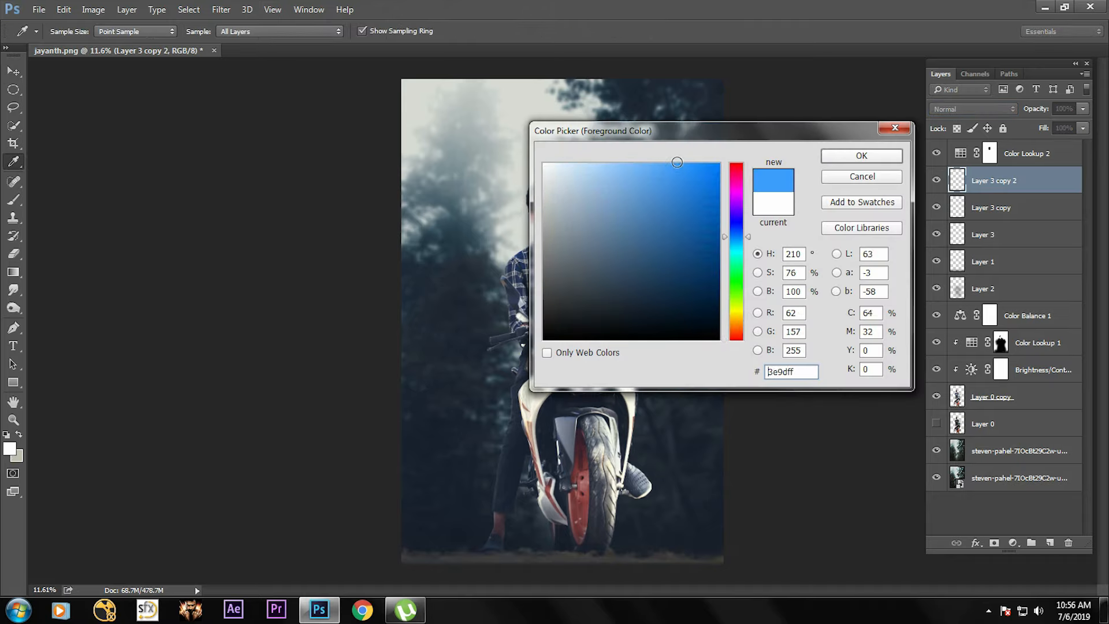
{"action": "left_click", "coordinate": [861, 155]}
{"action": "key", "text": "v"}
{"action": "key", "text": "alt+BackSpace"}
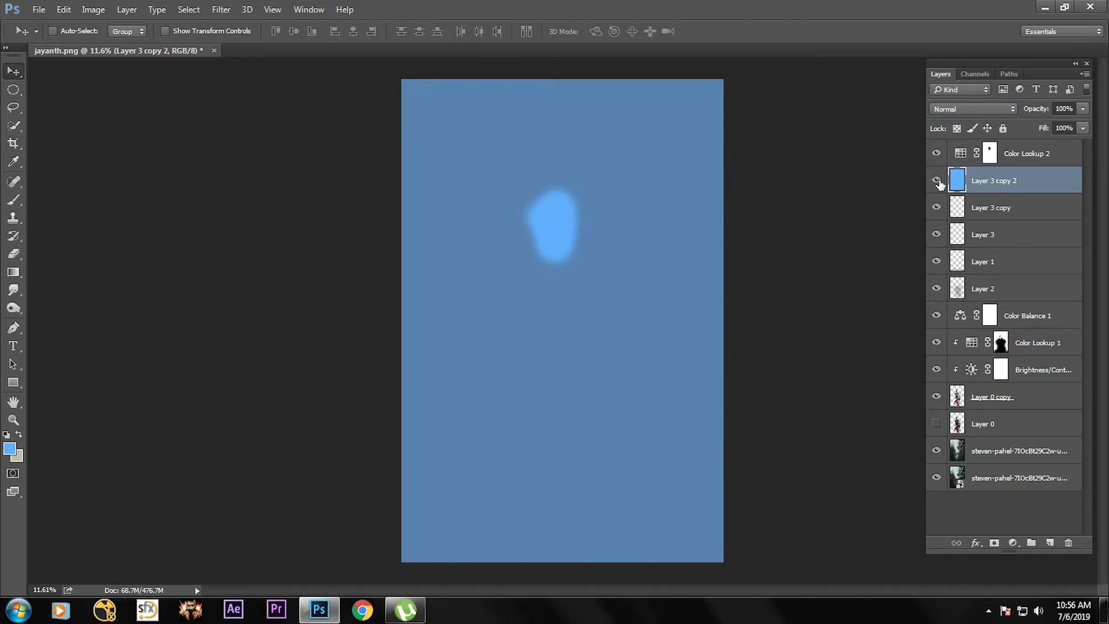
{"action": "key", "text": "Delete"}
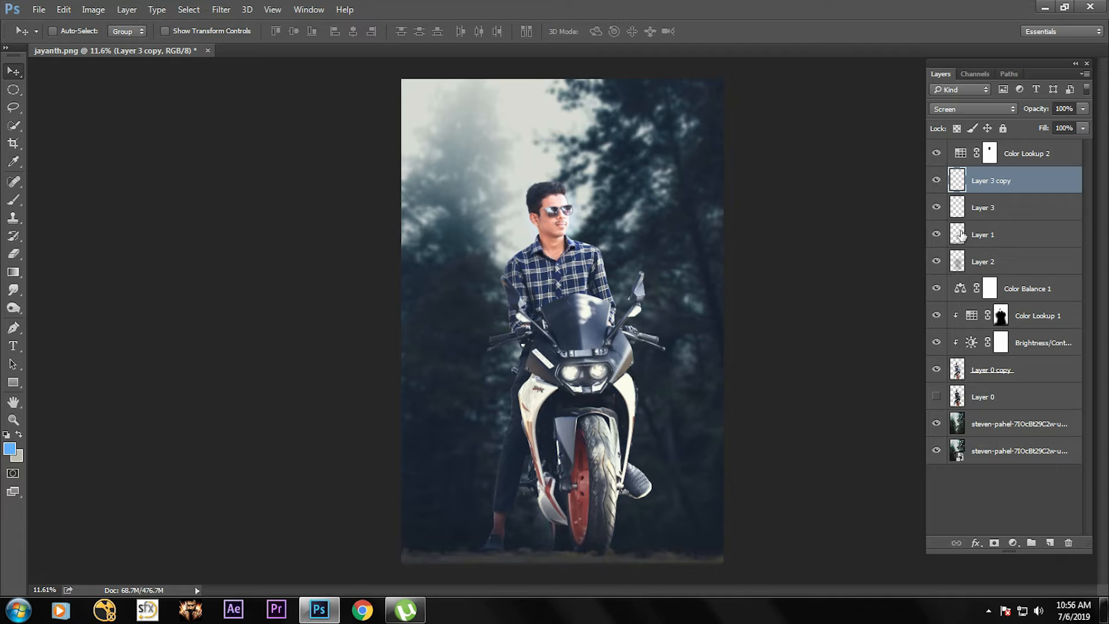
- Merge Layer 3 copy with a duplicate of itself and set the merged layer's blend mode to Screen
{"action": "left_click", "coordinate": [955, 185], "text": "ctrl"}
{"action": "key", "text": "ctrl+j"}
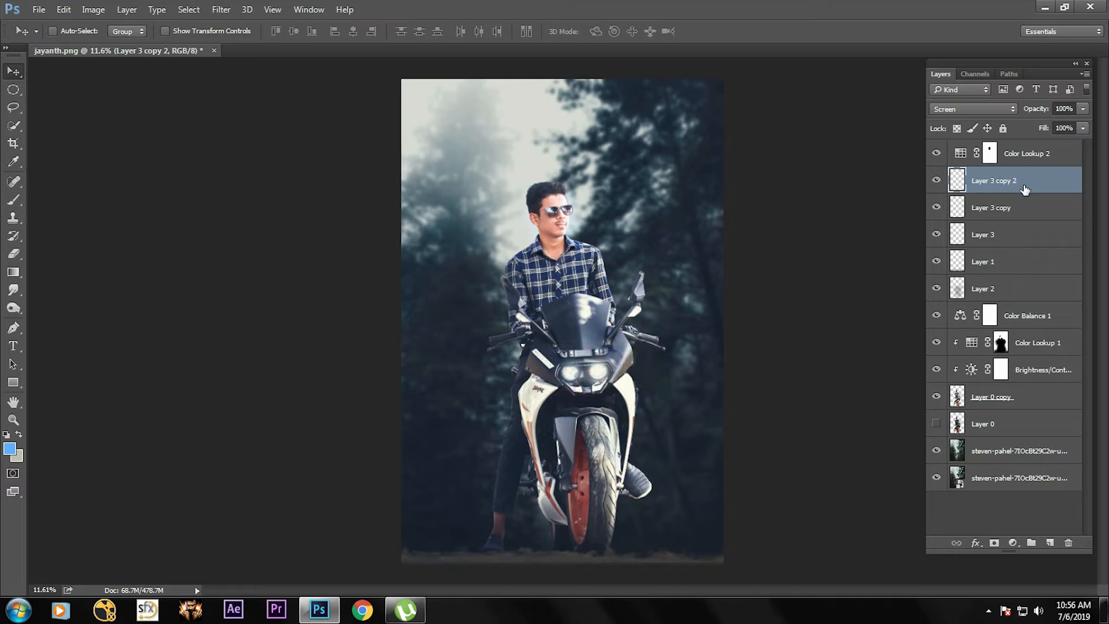
{"action": "left_click", "coordinate": [1019, 203]}
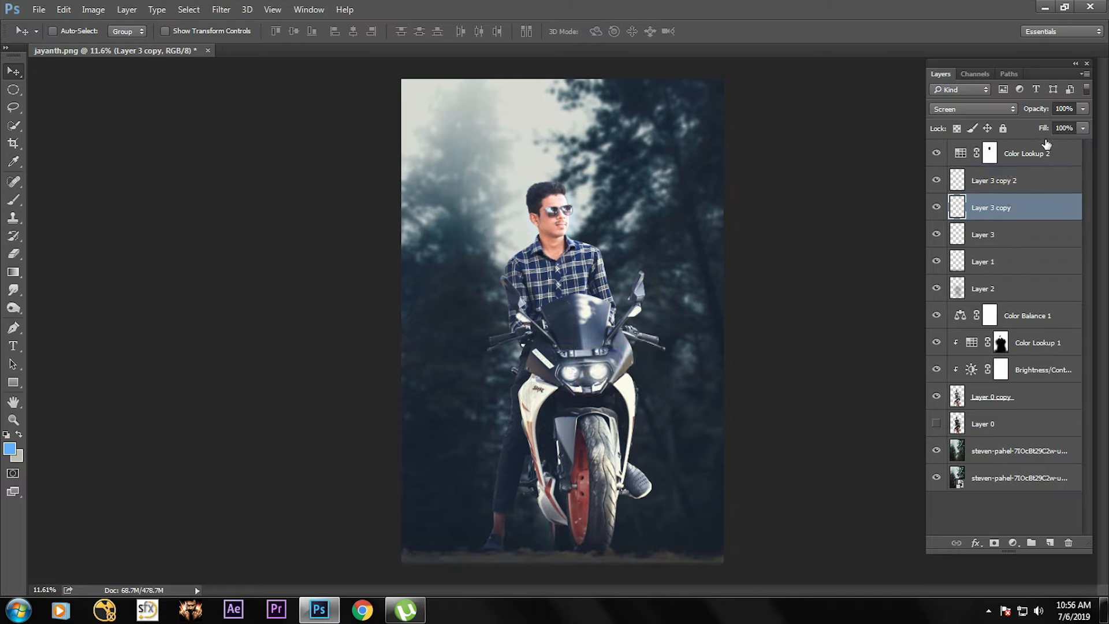
{"action": "left_click", "coordinate": [1018, 181], "text": "shift"}
{"action": "key", "text": "ctrl+e"}
{"action": "left_click", "coordinate": [973, 109]}
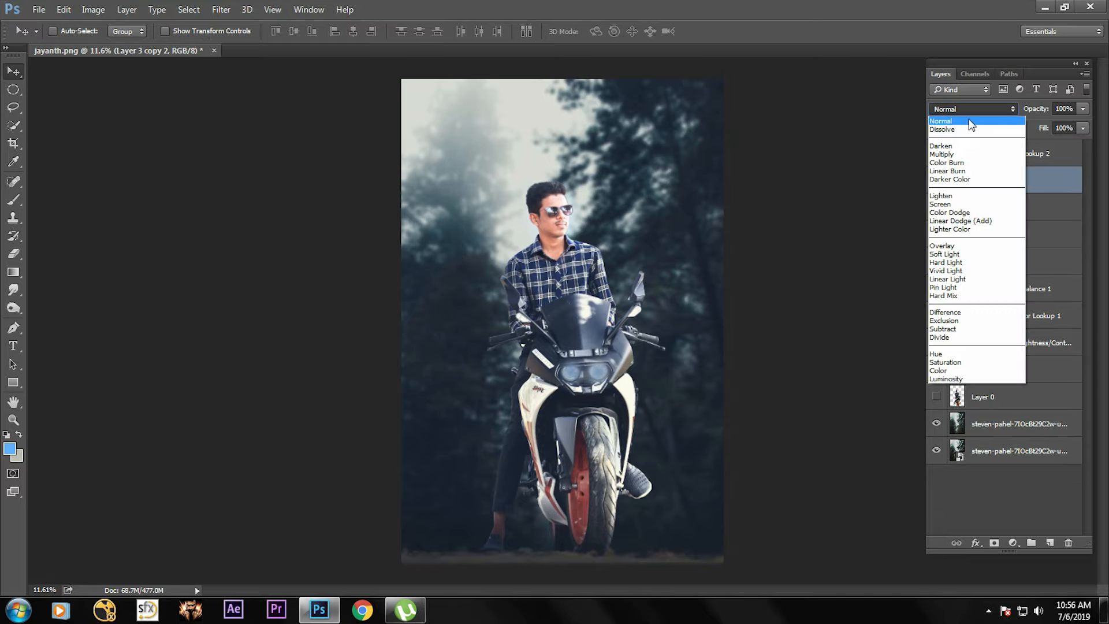
{"action": "left_click", "coordinate": [957, 206]}
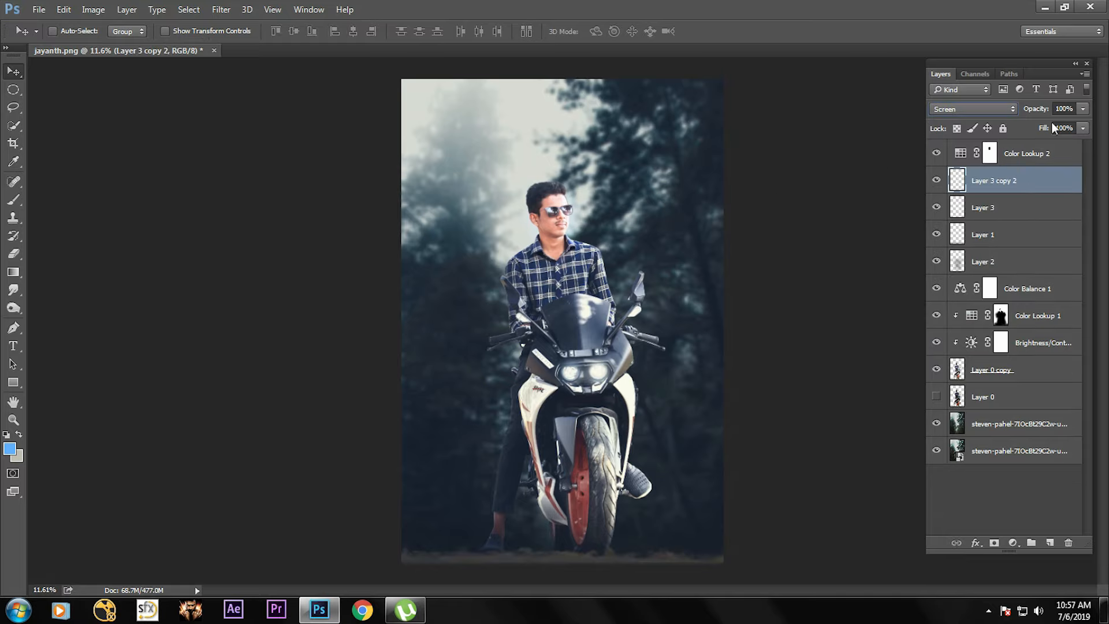
- Set the opacity of Layer 3 and Layer 1 to 88% and adjust their fill
{"action": "left_click", "coordinate": [1017, 209]}
{"action": "left_click", "coordinate": [1016, 235], "text": "shift"}
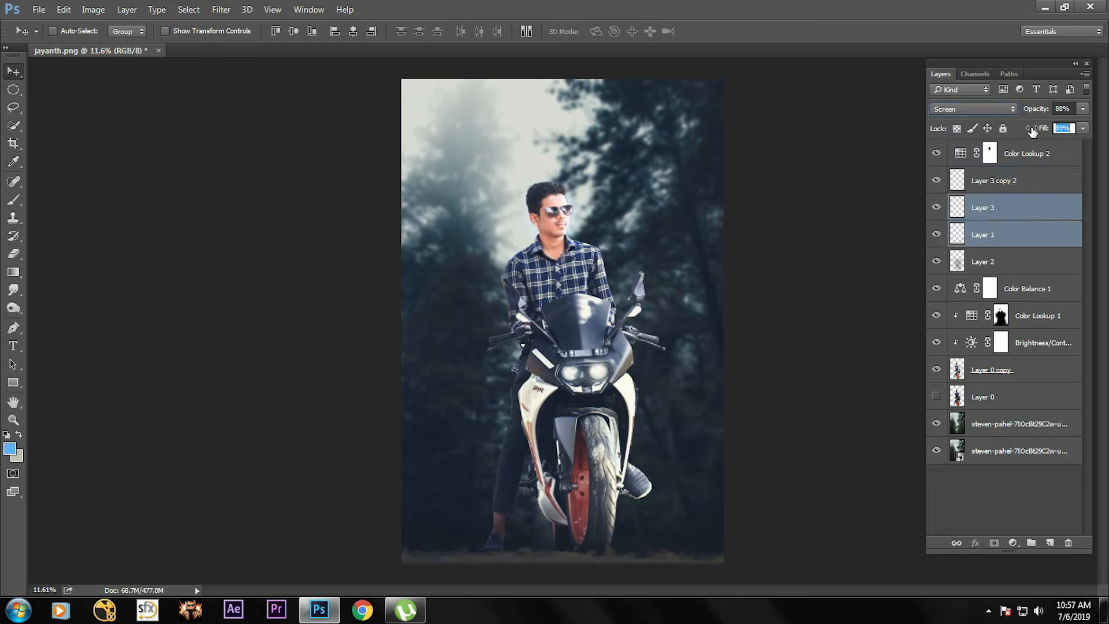
{"action": "left_click", "coordinate": [1031, 154]}
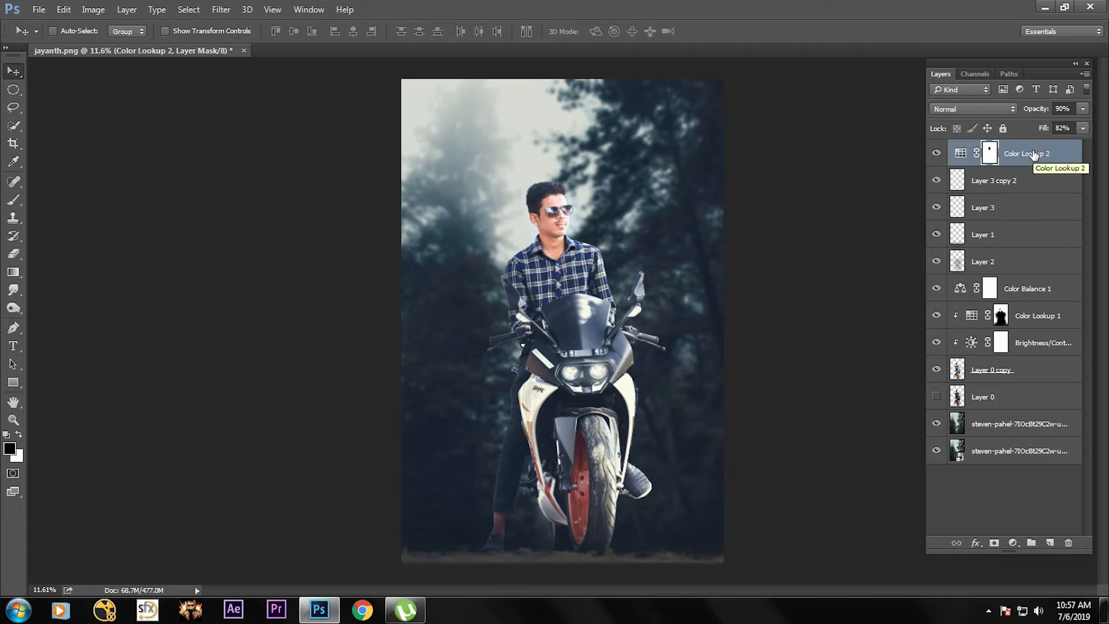
- Darken the front tyre on Layer 0 copy with the Burn tool at size 400, Midtones range and 44% exposure
{"action": "left_click", "coordinate": [1017, 375]}
{"action": "key", "text": "o"}
{"action": "mouse_move", "coordinate": [603, 440]}
{"action": "left_mouse_down"}
{"action": "mouse_move", "coordinate": [607, 516]}
{"action": "mouse_move", "coordinate": [604, 425]}
{"action": "left_mouse_up"}
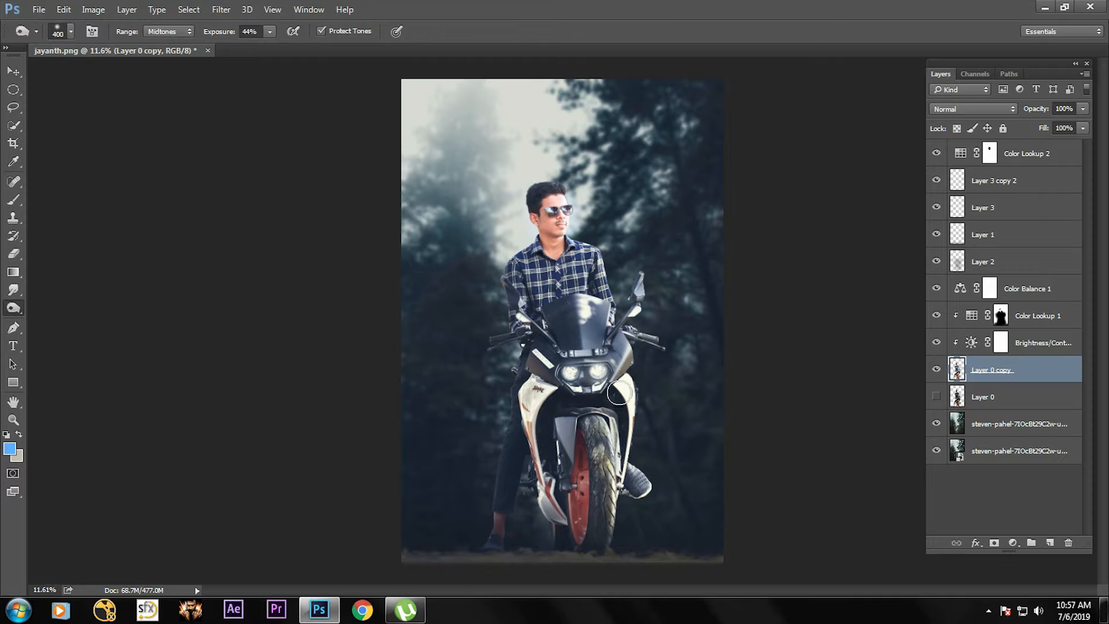
{"action": "key", "text": "v"}
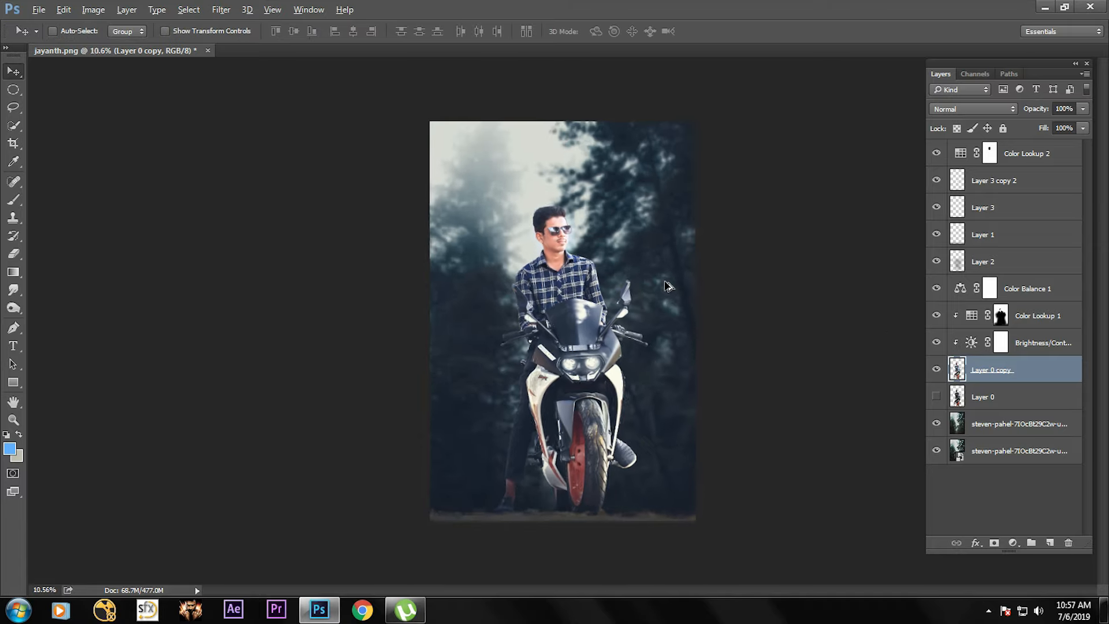
{"action": "key", "text": "alt"}
- Duplicate and merge the layers from Color Lookup 2 through Layer 0 copy plus the upper forest background, and duplicate the merged layer
{"action": "left_click", "coordinate": [1015, 157], "text": "shift"}
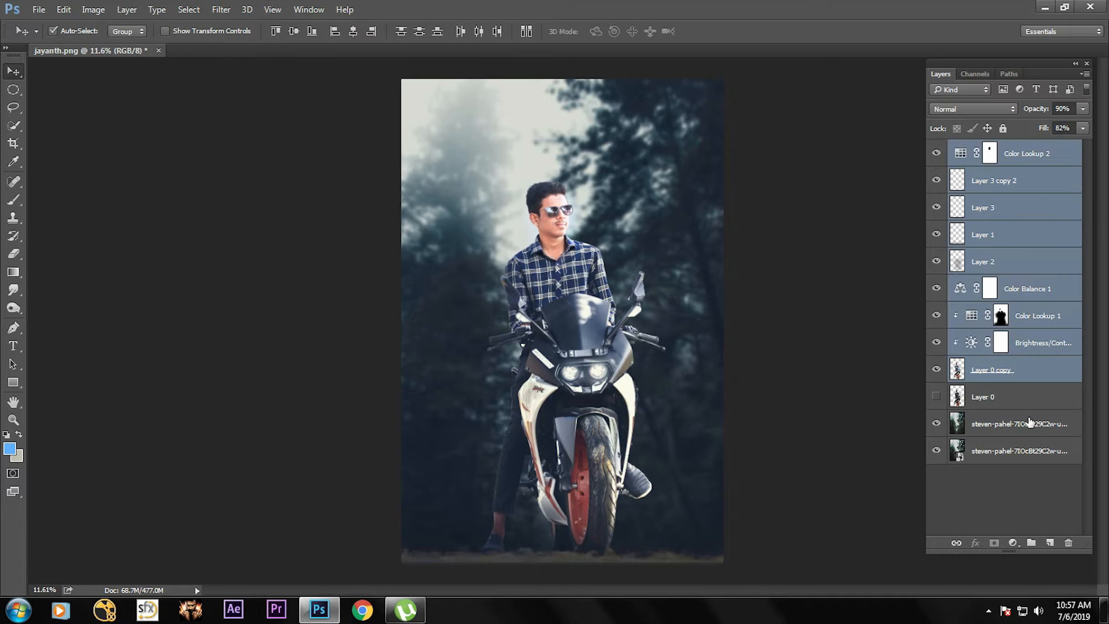
{"action": "left_click", "coordinate": [1029, 423], "text": "ctrl"}
{"action": "left_click_drag", "start_coordinate": [1043, 302], "coordinate": [1051, 543]}
{"action": "right_click", "coordinate": [1020, 251]}
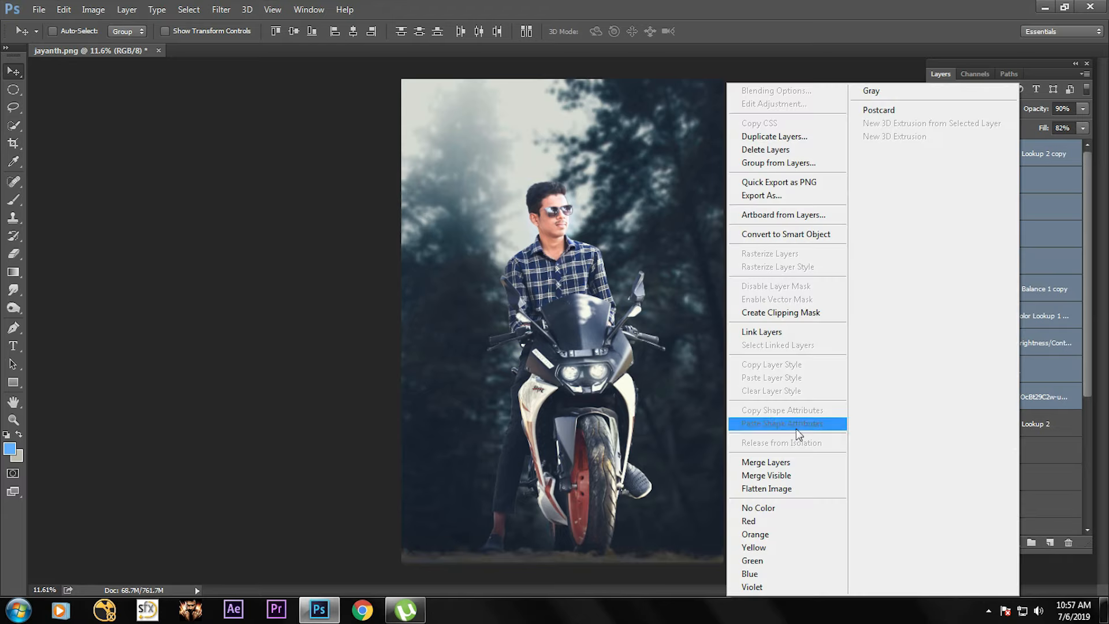
{"action": "left_click", "coordinate": [774, 462]}
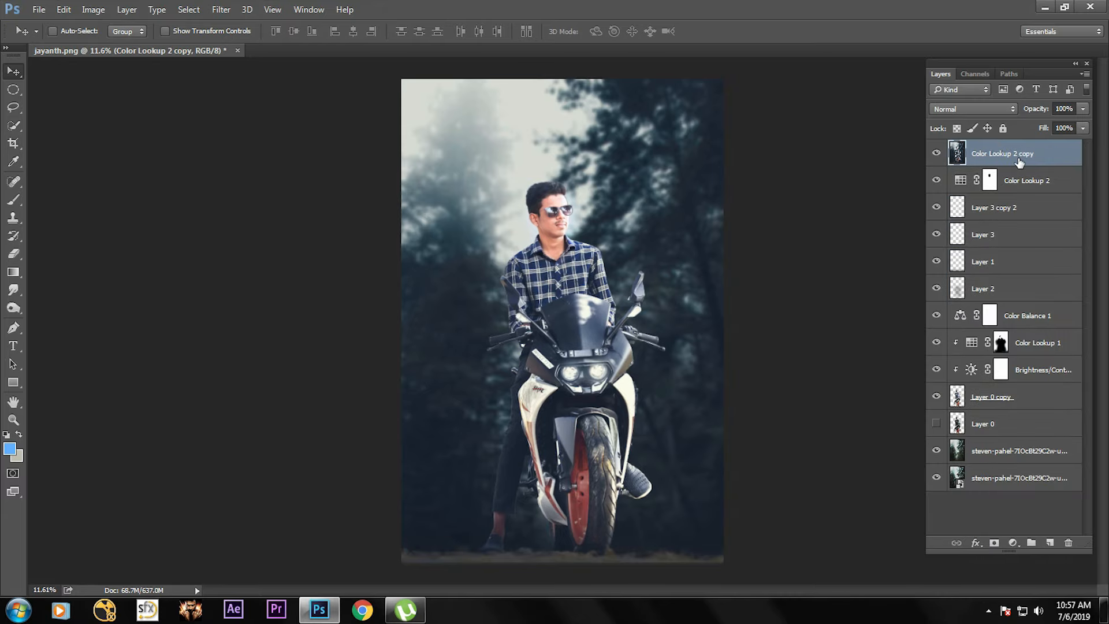
{"action": "left_click_drag", "start_coordinate": [1019, 163], "coordinate": [1050, 542]}
{"action": "left_click", "coordinate": [14, 144]}
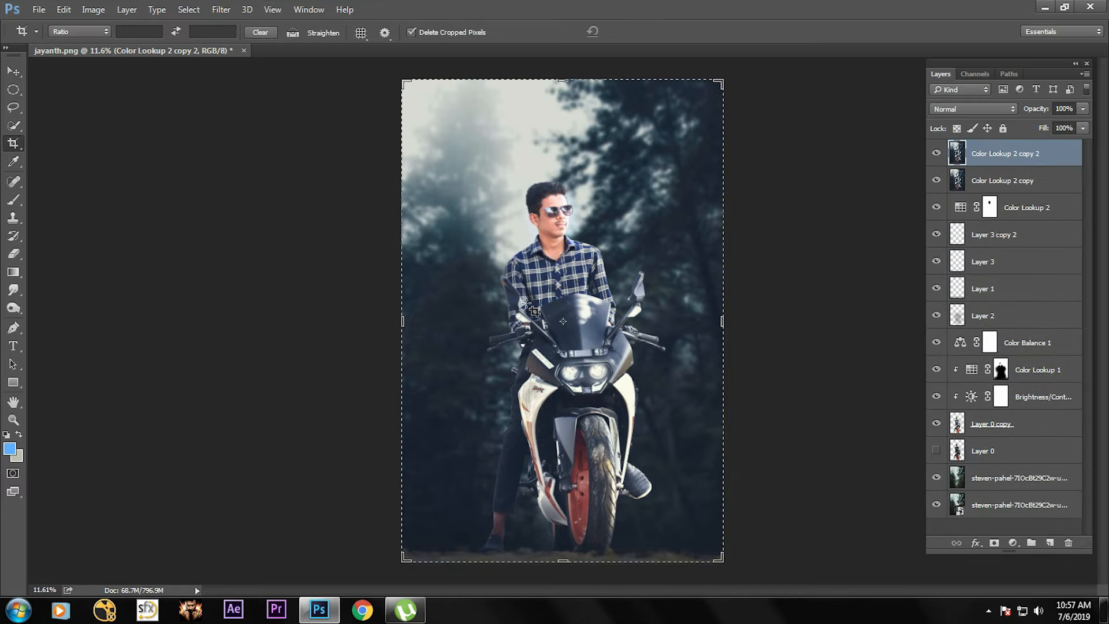
{"action": "left_click", "coordinate": [529, 296]}
{"action": "left_click", "coordinate": [639, 32]}
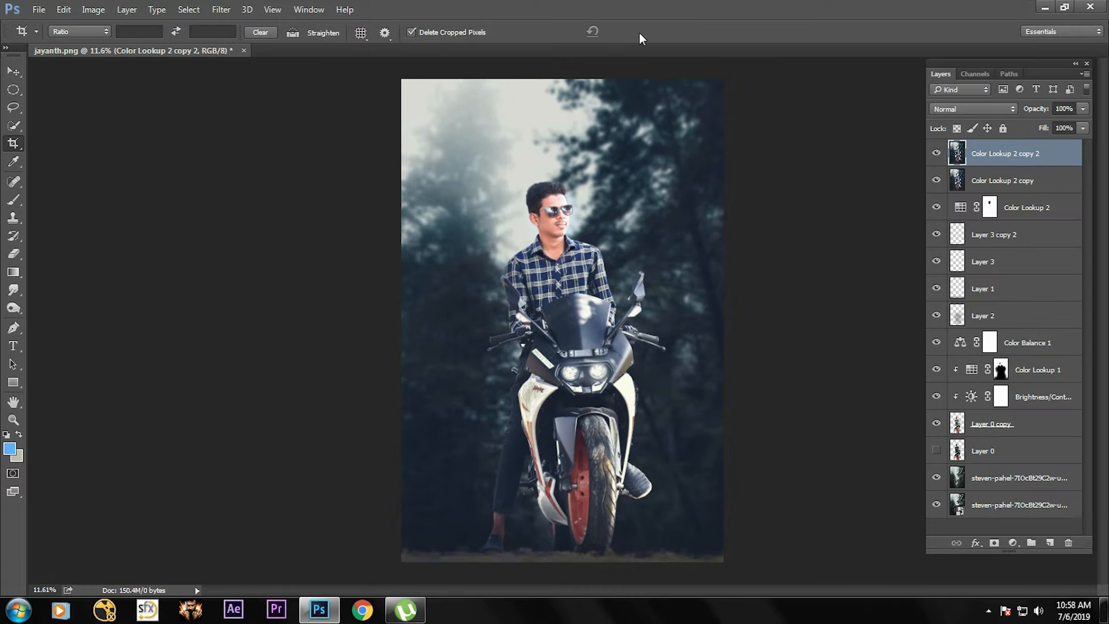
- In the Camera Raw filter, set exposure to +0.15, contrast to +41, highlights to -44, shadows to +29 and whites to +38
{"action": "left_click", "coordinate": [221, 9]}
{"action": "left_click", "coordinate": [257, 92]}
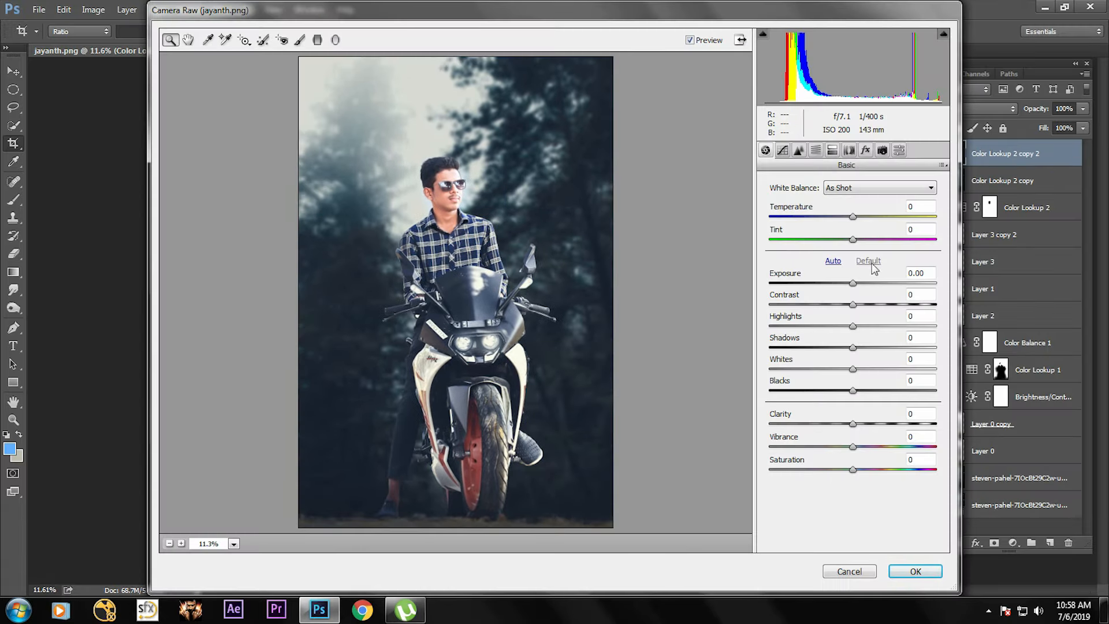
{"action": "left_click_drag", "start_coordinate": [853, 283], "coordinate": [884, 368]}
- Paint over the rider's face with the Camera Raw Adjustment Brush at size 10
{"action": "left_click", "coordinate": [299, 40]}
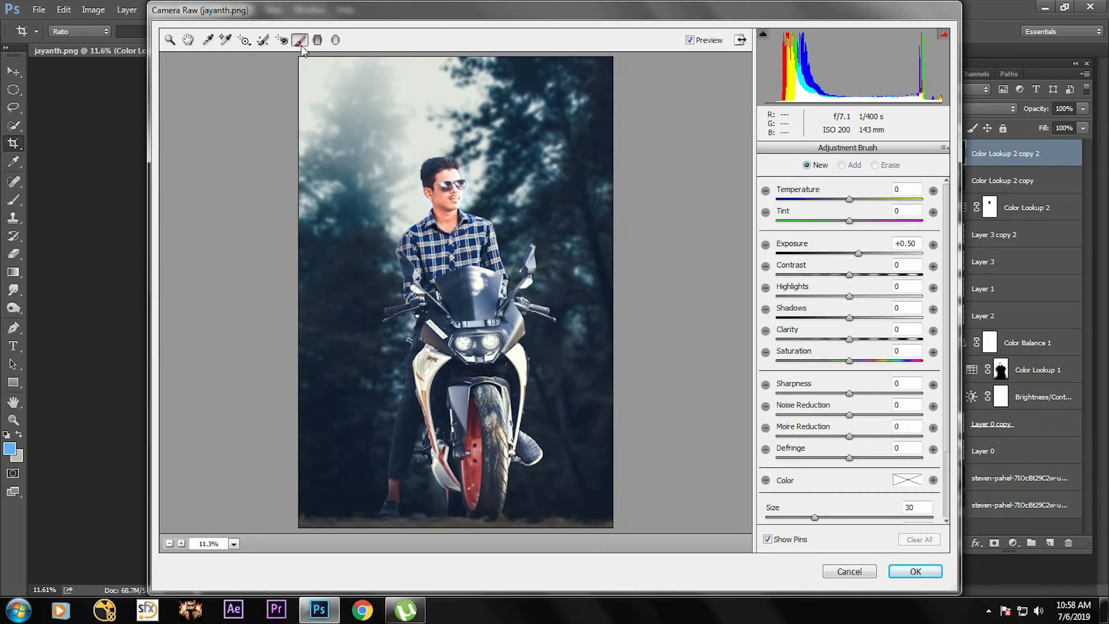
{"action": "key", "text": "bracketleft"}
{"action": "key", "text": "bracketleft"}
{"action": "key", "text": "bracketleft"}
{"action": "key", "text": "bracketleft"}
{"action": "left_click_drag", "start_coordinate": [449, 175], "coordinate": [457, 203]}
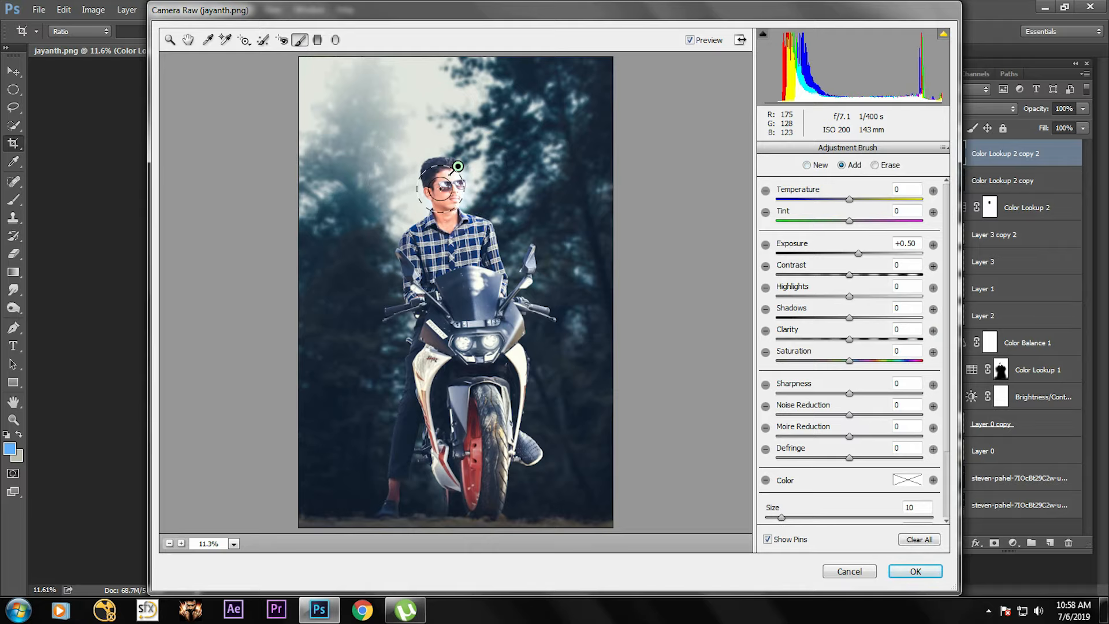
- Set the face adjustment's exposure to -0.35, highlights to -29 and shadows to +20, and raise its clarity slightly
{"action": "left_click_drag", "start_coordinate": [858, 253], "coordinate": [848, 252]}
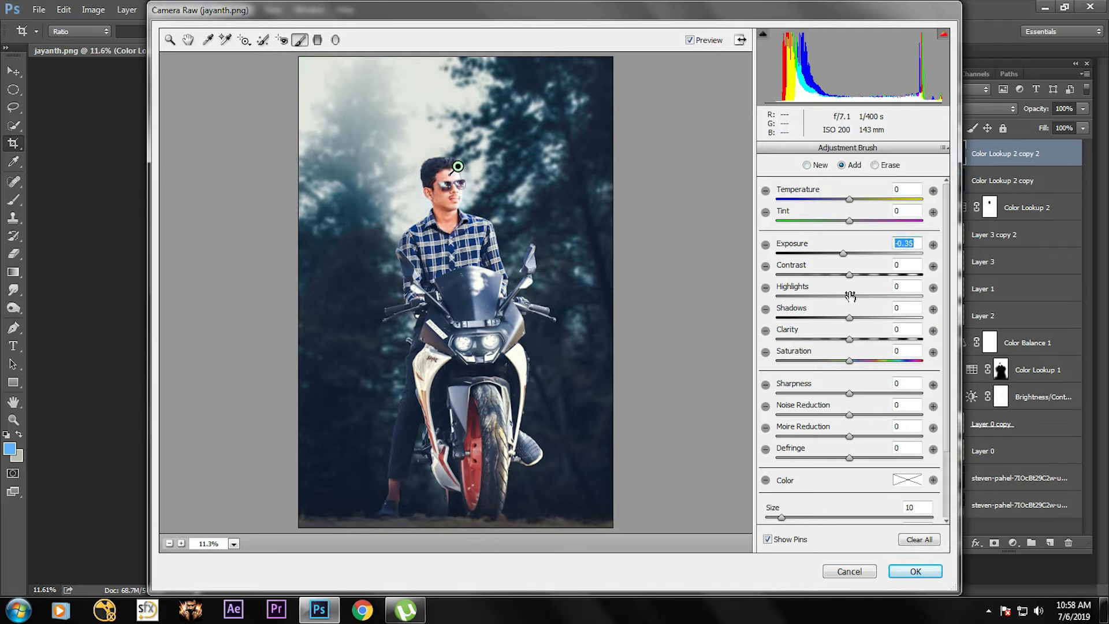
{"action": "mouse_move", "coordinate": [850, 295]}
{"action": "left_mouse_down"}
{"action": "mouse_move", "coordinate": [812, 292]}
{"action": "mouse_move", "coordinate": [856, 317]}
{"action": "mouse_move", "coordinate": [827, 297]}
{"action": "left_mouse_up"}
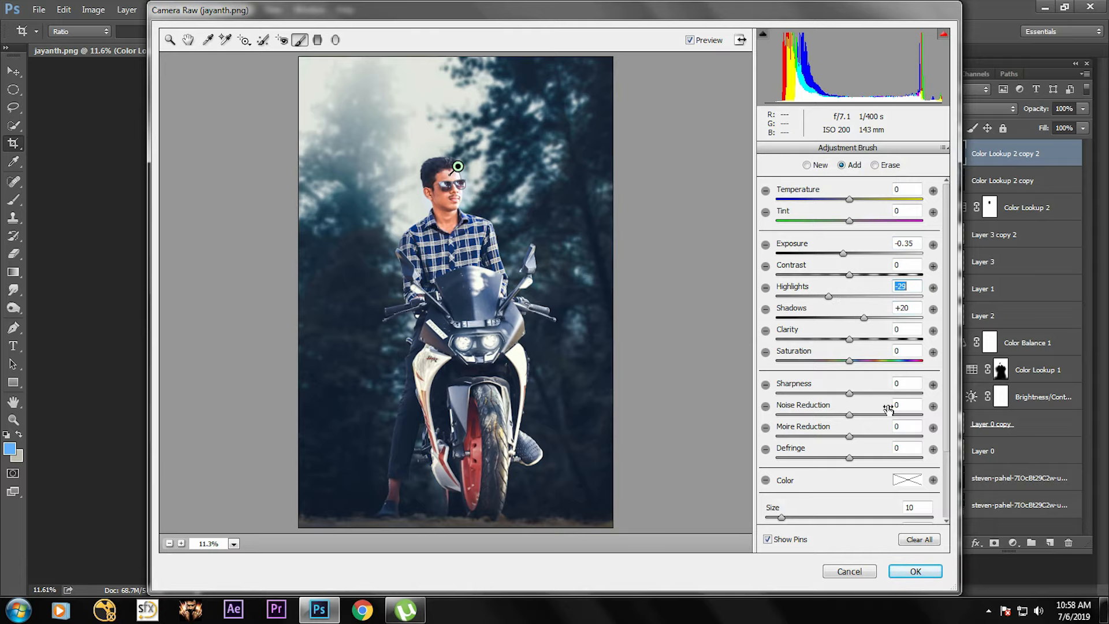
{"action": "left_click_drag", "start_coordinate": [849, 339], "coordinate": [856, 340]}
- Set the luminance noise reduction to 19 in the Camera Raw Detail settings
{"action": "left_click", "coordinate": [171, 40]}
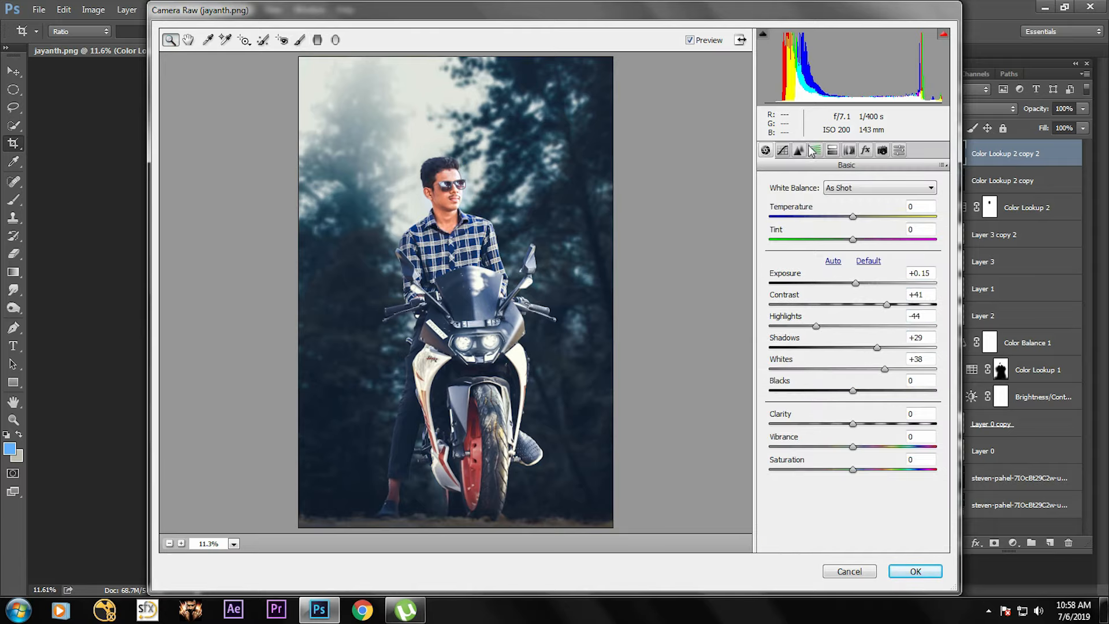
{"action": "left_click", "coordinate": [799, 150]}
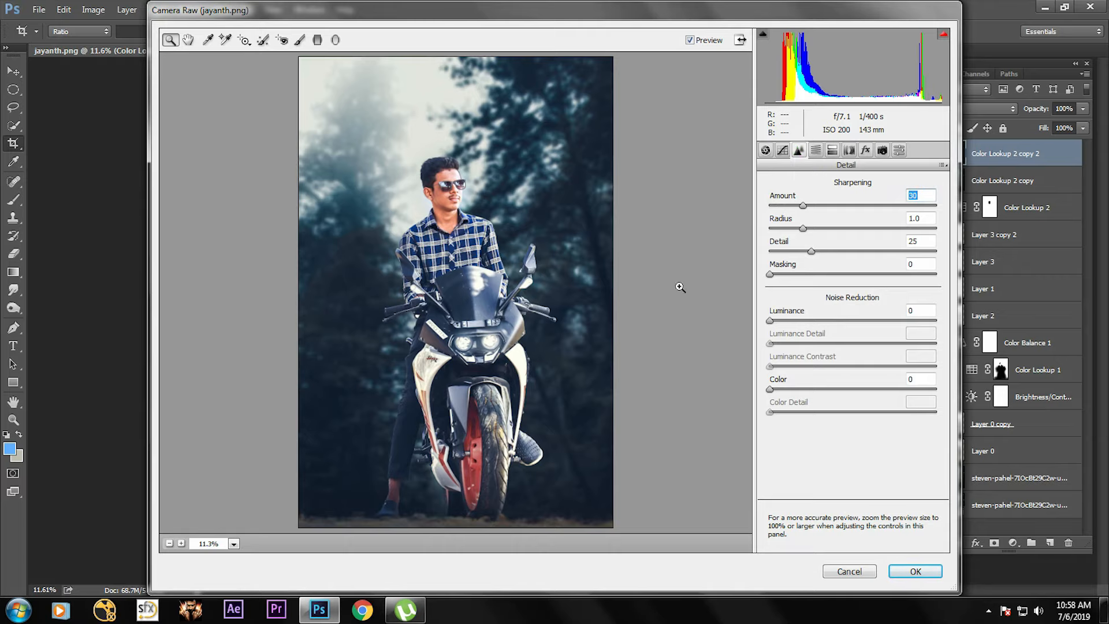
{"action": "left_click_drag", "start_coordinate": [769, 320], "coordinate": [781, 321]}
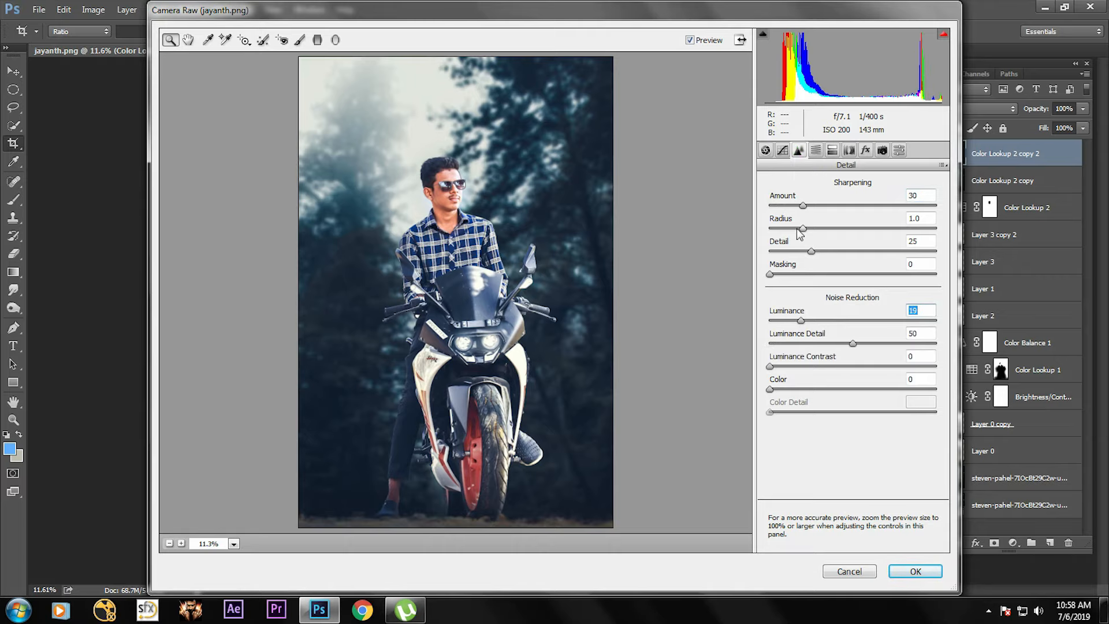
- Set the sharpening amount to 34 and place a diagonal radial filter ellipse over the rider and motorcycle
{"action": "left_click_drag", "start_coordinate": [803, 205], "coordinate": [806, 205]}
{"action": "left_click", "coordinate": [516, 288]}
{"action": "key", "text": "j"}
{"action": "left_click_drag", "start_coordinate": [534, 129], "coordinate": [687, 87]}
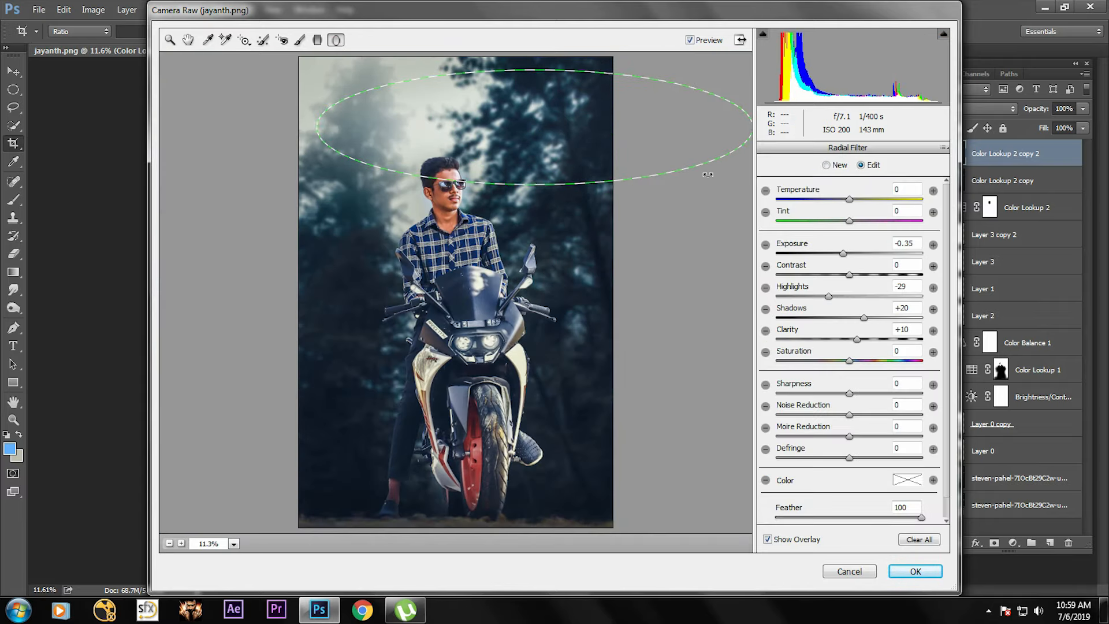
{"action": "left_click_drag", "start_coordinate": [708, 175], "coordinate": [699, 37]}
{"action": "left_click_drag", "start_coordinate": [542, 123], "coordinate": [478, 262]}
- Narrow the radial filter across the bike, apply it to the inside, and set exposure to +0.20, clarity to +24 and saturation to +29
{"action": "left_click_drag", "start_coordinate": [842, 253], "coordinate": [855, 234]}
{"action": "scroll", "coordinate": [848, 522], "scroll_direction": "down", "scroll_amount": 1}
{"action": "left_click", "coordinate": [900, 512]}
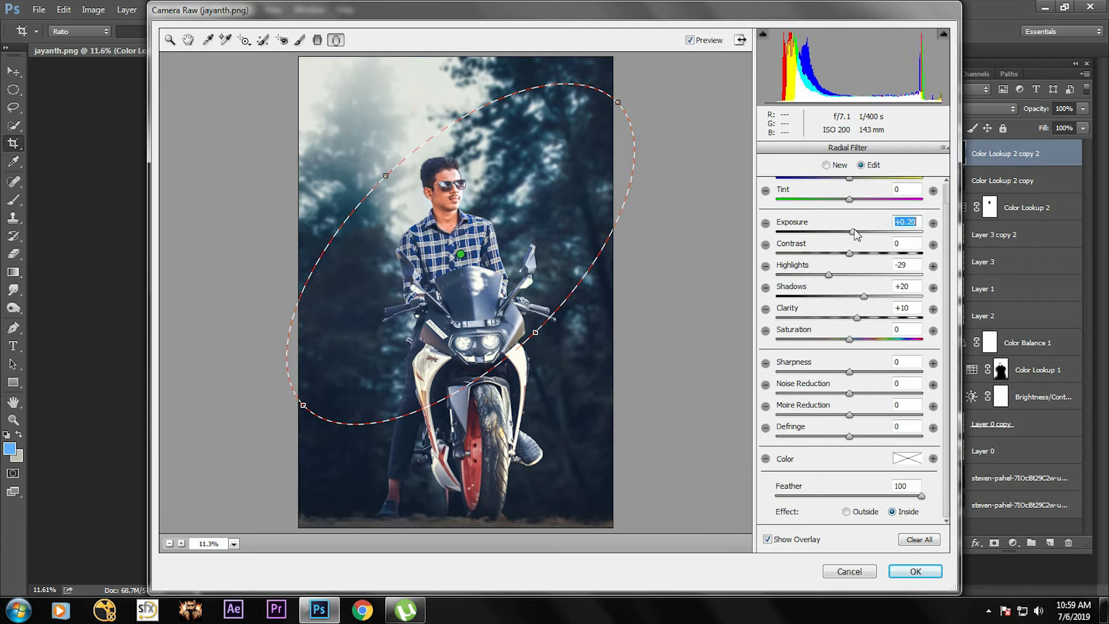
{"action": "left_click_drag", "start_coordinate": [536, 333], "coordinate": [478, 340]}
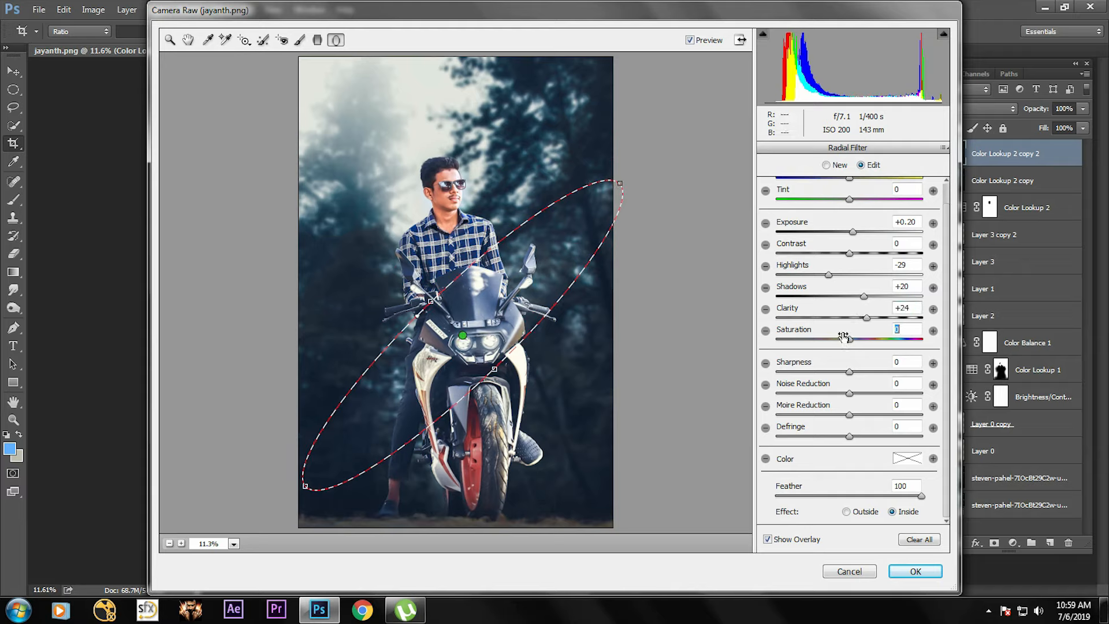
{"action": "left_click_drag", "start_coordinate": [813, 336], "coordinate": [870, 337]}
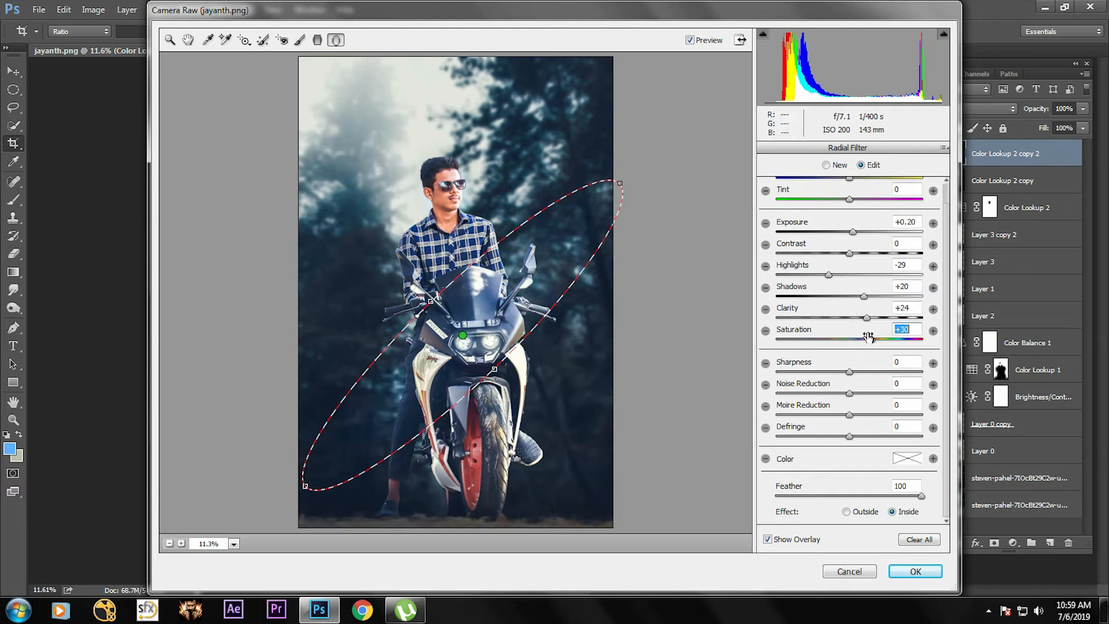
{"action": "left_click", "coordinate": [689, 41]}
{"action": "left_click", "coordinate": [689, 41]}
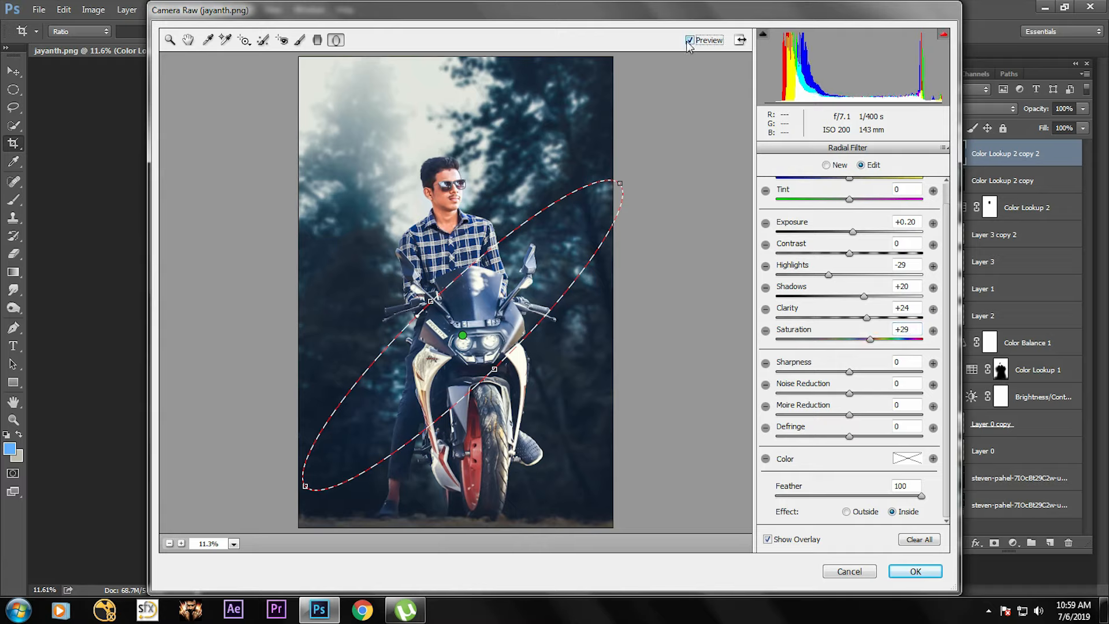
- Set the post-crop vignetting amount to -17 and midpoint to 40, and apply the Camera Raw filter
{"action": "left_click", "coordinate": [170, 41]}
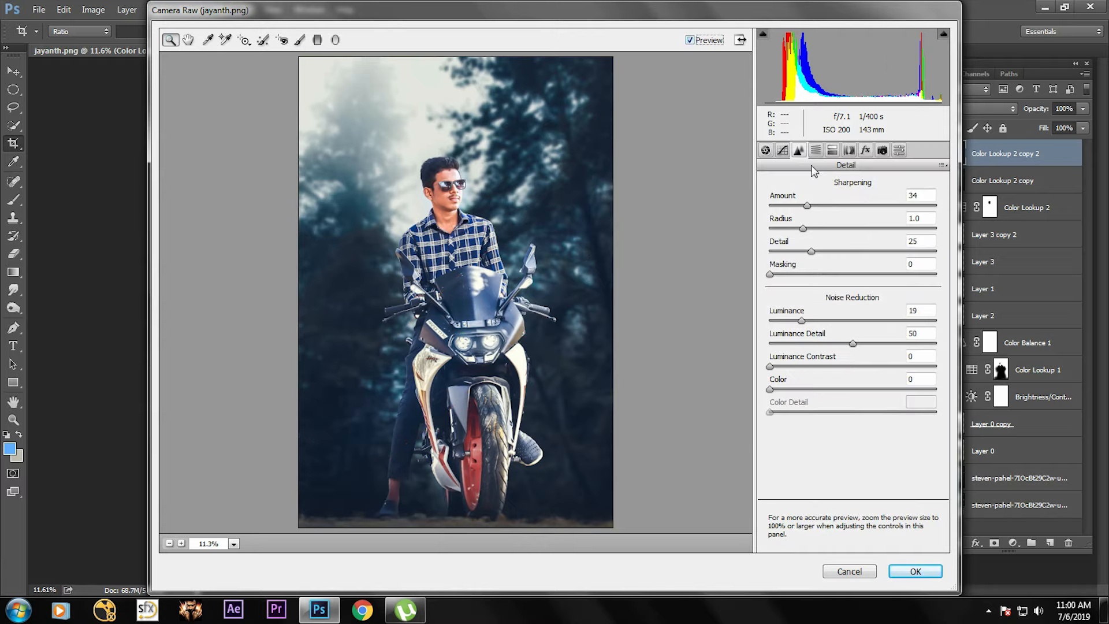
{"action": "left_click", "coordinate": [765, 150]}
{"action": "left_click", "coordinate": [689, 41]}
{"action": "left_click", "coordinate": [689, 40]}
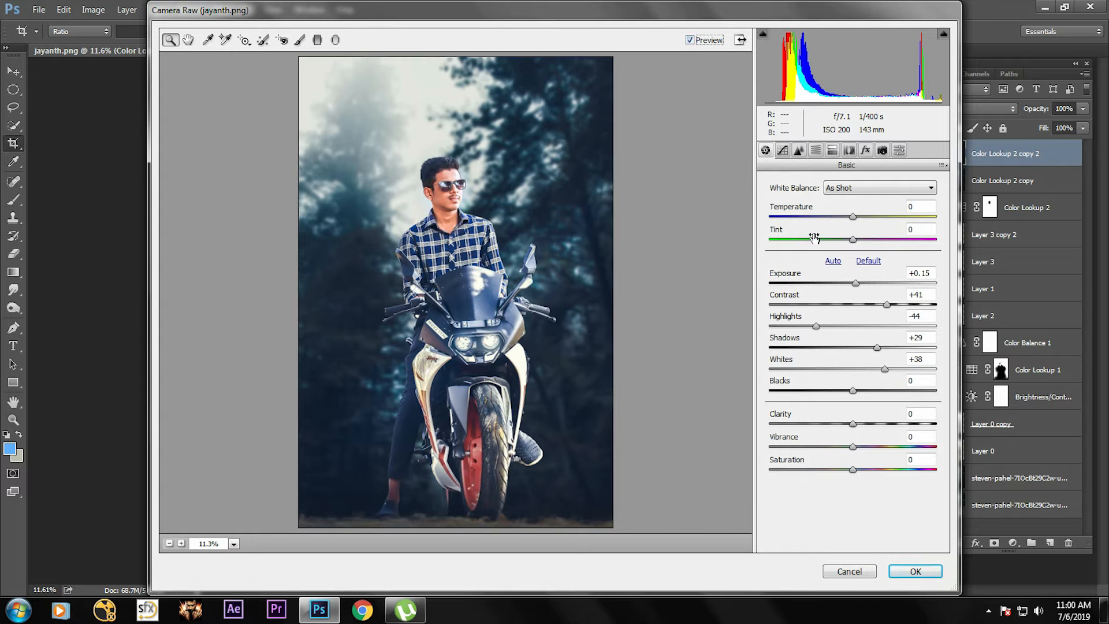
{"action": "left_click", "coordinate": [849, 151]}
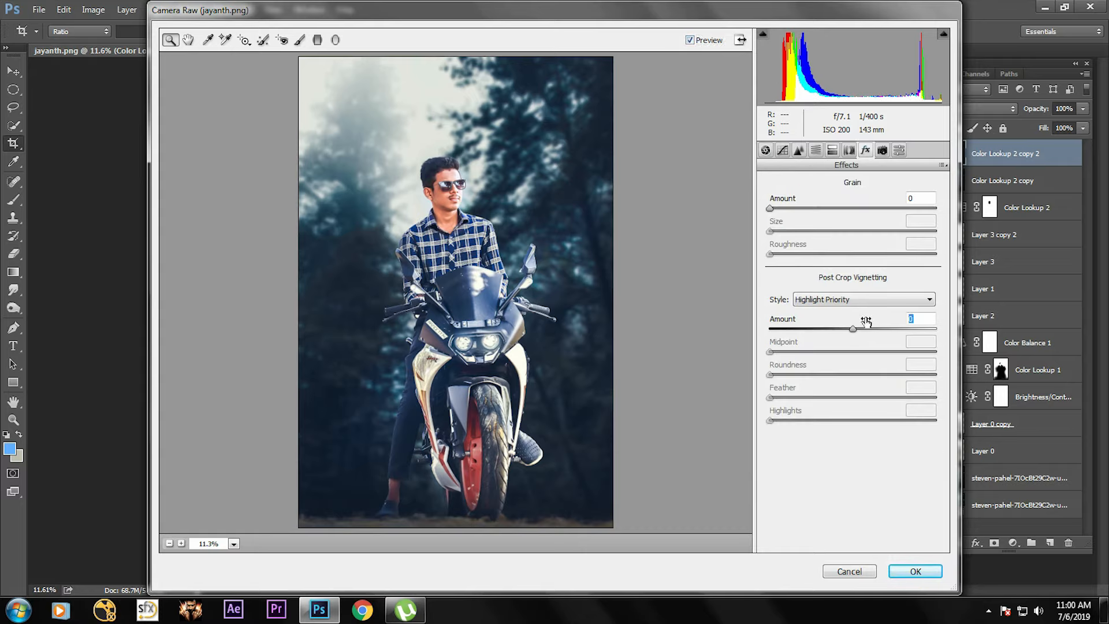
{"action": "left_click_drag", "start_coordinate": [866, 321], "coordinate": [844, 347]}
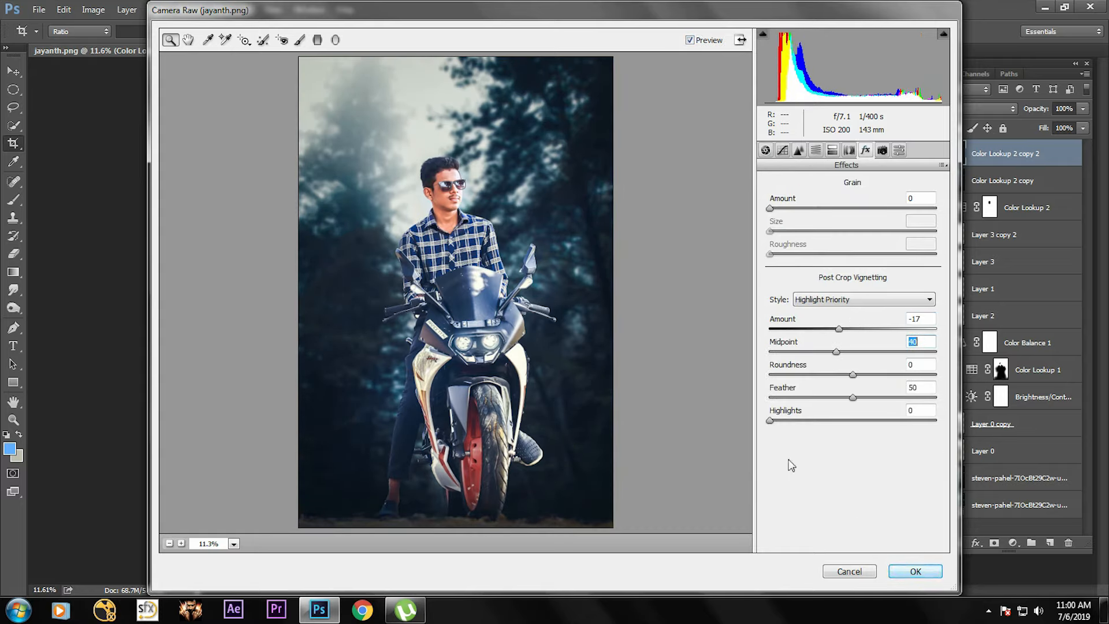
{"action": "left_click", "coordinate": [905, 575]}
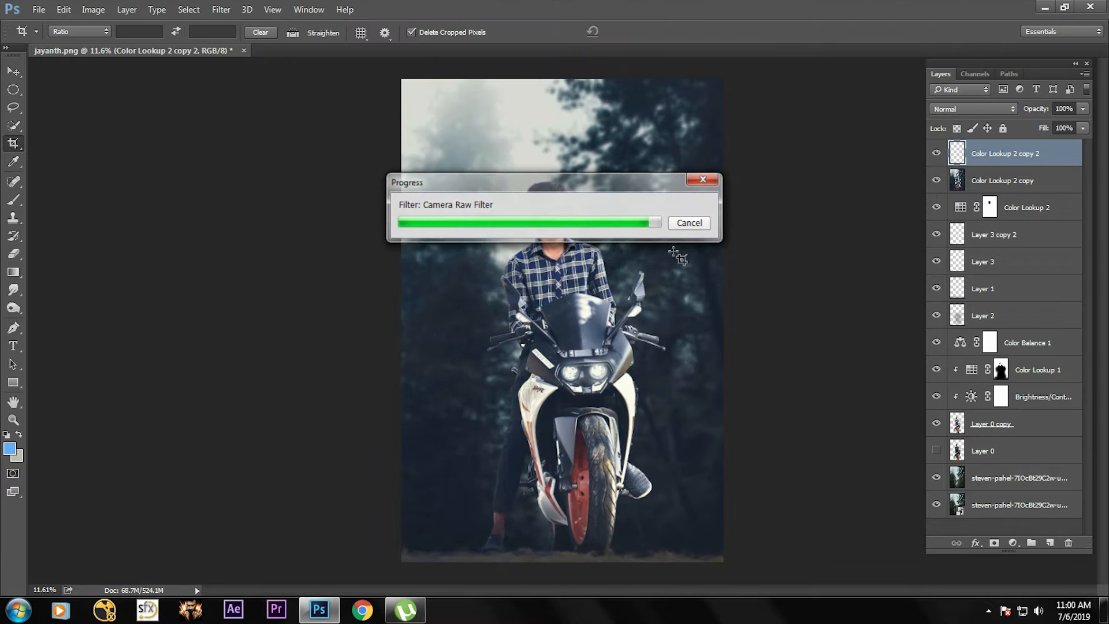
- Select a tall ellipse over the rider and fill it with white on a new layer
{"action": "left_click", "coordinate": [12, 89]}
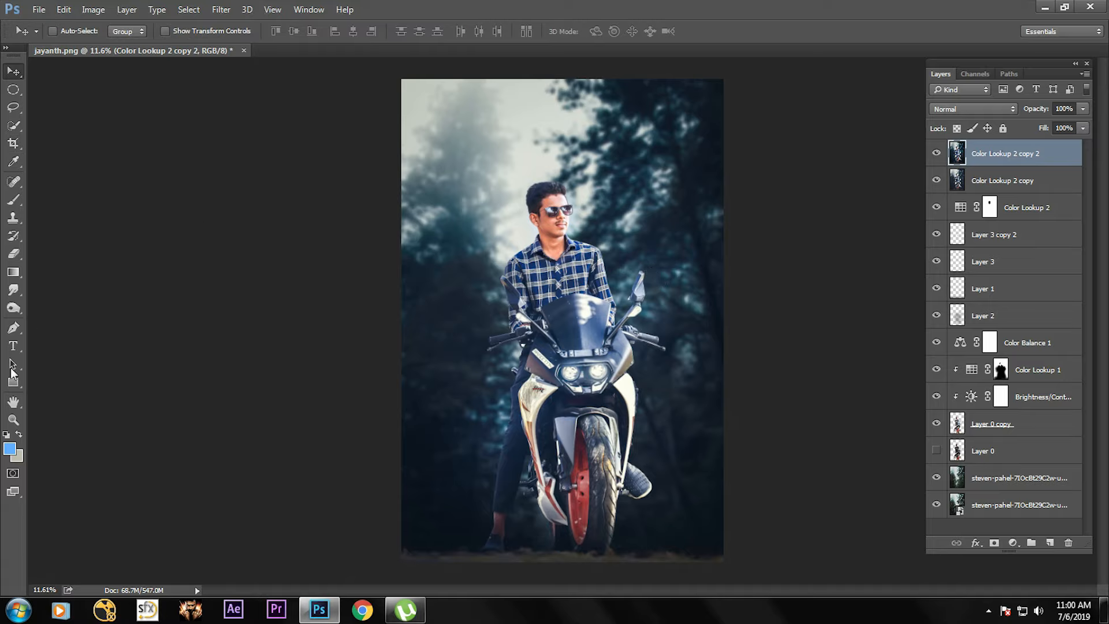
{"action": "left_click_drag", "start_coordinate": [630, 177], "coordinate": [517, 548]}
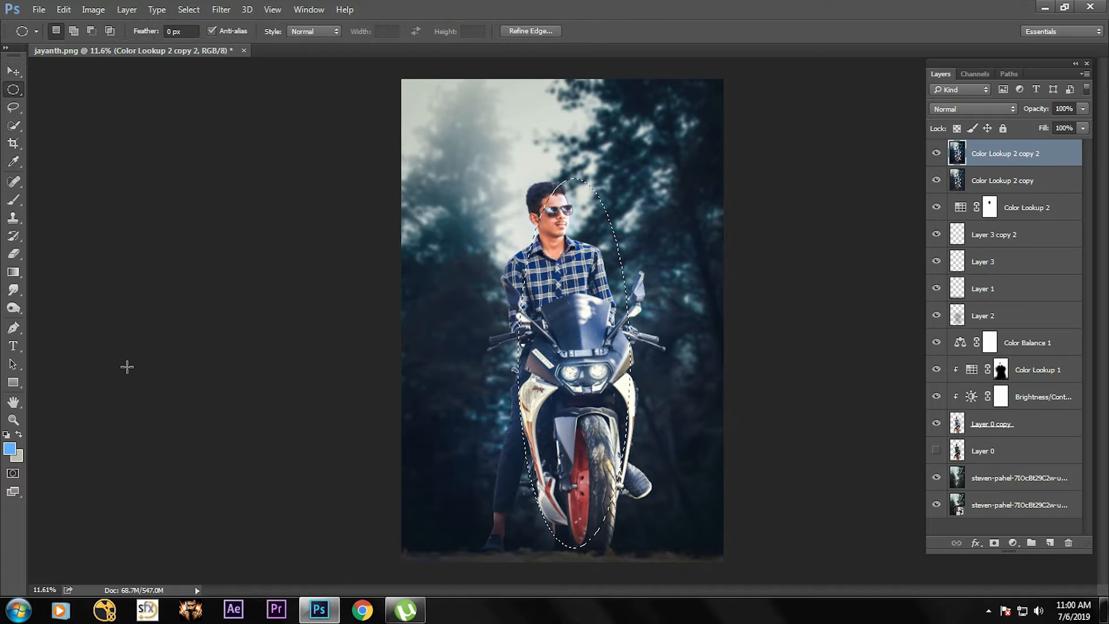
{"action": "left_click", "coordinate": [19, 434]}
{"action": "left_click", "coordinate": [10, 448]}
{"action": "left_click", "coordinate": [543, 165]}
{"action": "left_click", "coordinate": [861, 155]}
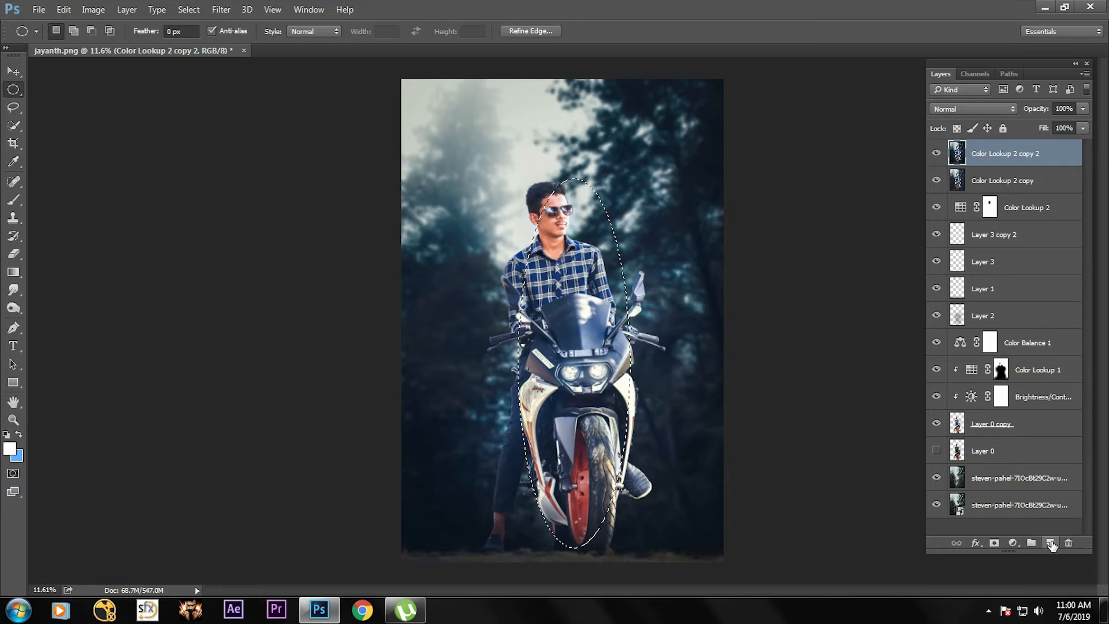
{"action": "key", "text": "ctrl+shift+alt+n"}
{"action": "key", "text": "alt+BackSpace"}
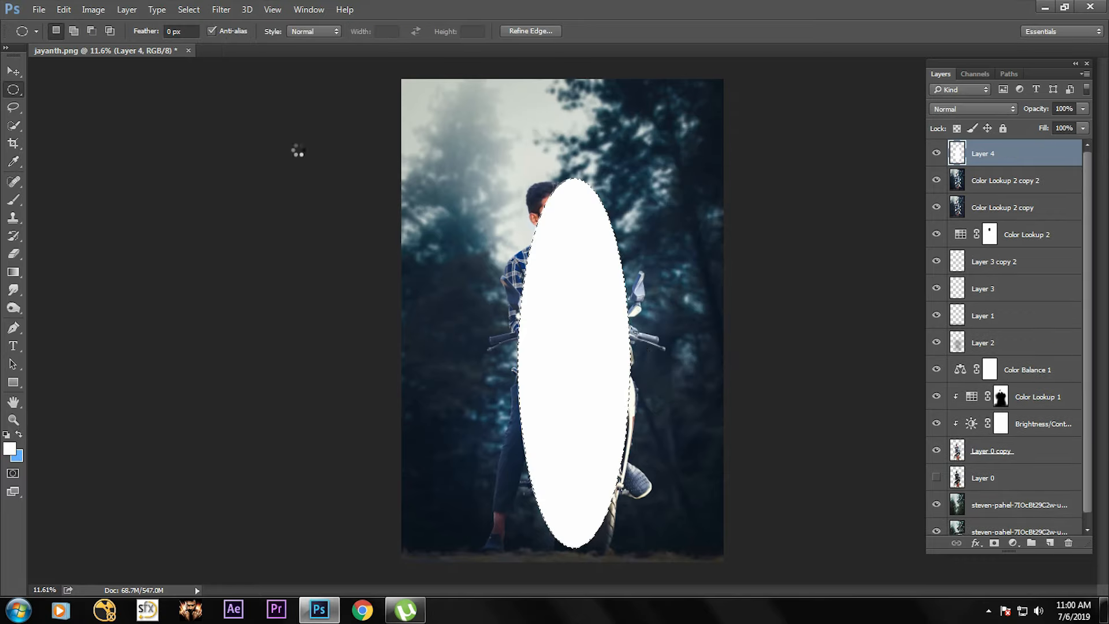
- Rotate the white ellipse to a diagonal and move it into the upper-right part of the photo
{"action": "left_click", "coordinate": [11, 68]}
{"action": "left_click_drag", "start_coordinate": [609, 343], "coordinate": [609, 310]}
{"action": "key", "text": "ctrl+t"}
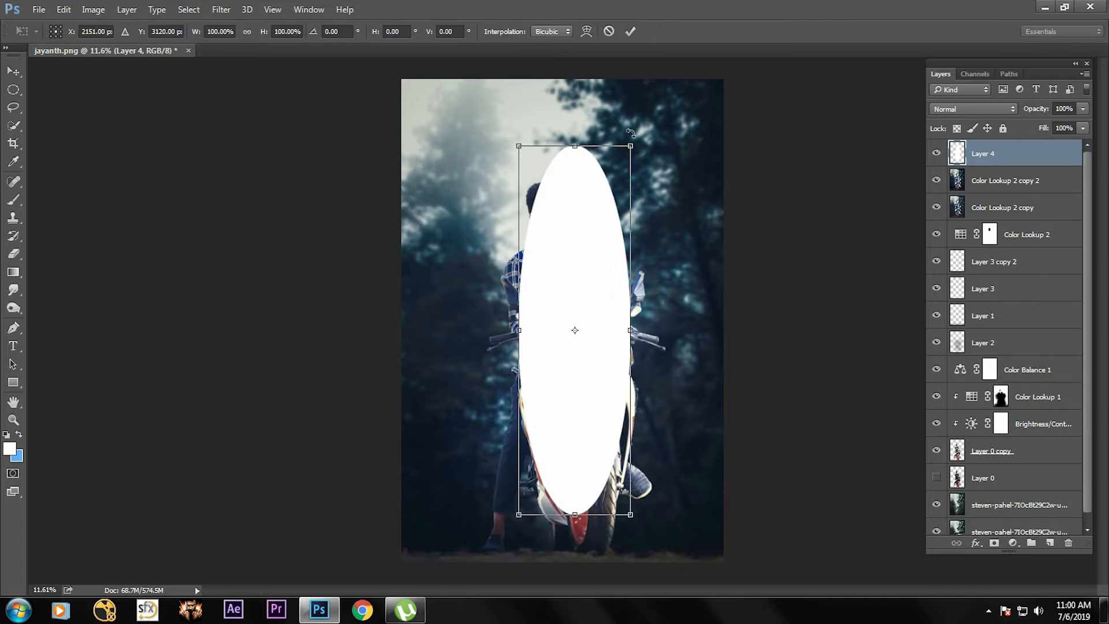
{"action": "left_click_drag", "start_coordinate": [632, 139], "coordinate": [743, 228]}
{"action": "left_click_drag", "start_coordinate": [642, 277], "coordinate": [705, 153]}
{"action": "key", "text": "Return"}
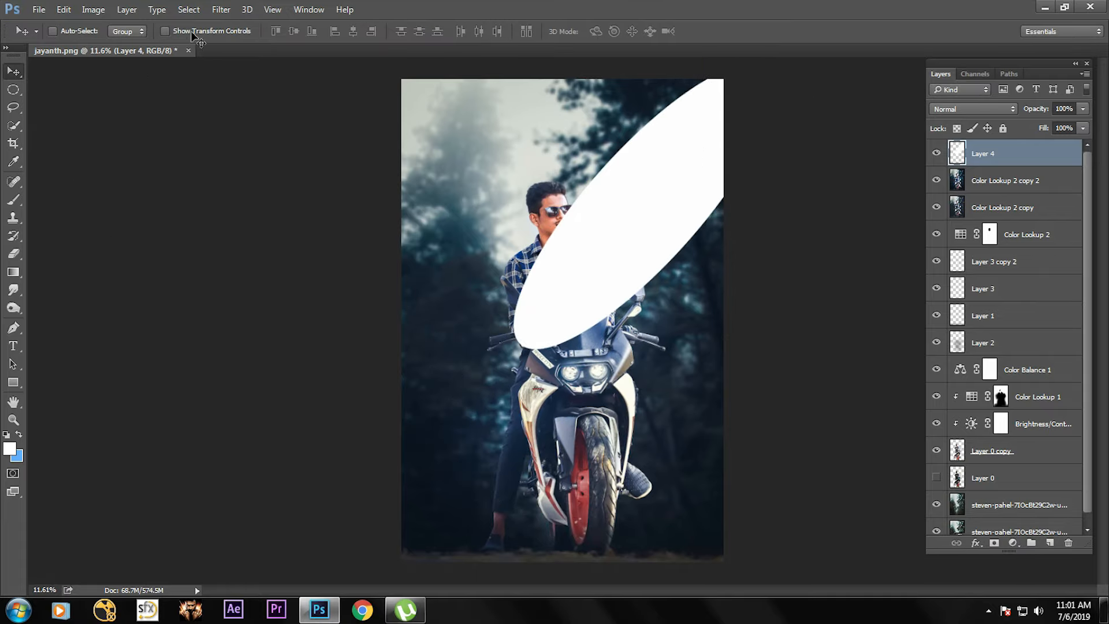
- Blur the white ellipse heavily with two blur filters so it becomes a soft light beam
{"action": "left_click", "coordinate": [221, 9]}
{"action": "mouse_move", "coordinate": [301, 162]}
{"action": "left_click", "coordinate": [431, 202]}
{"action": "left_click", "coordinate": [627, 169]}
{"action": "left_click", "coordinate": [221, 9]}
{"action": "left_click", "coordinate": [441, 214]}
{"action": "left_click_drag", "start_coordinate": [846, 398], "coordinate": [893, 398]}
{"action": "left_click", "coordinate": [943, 208]}
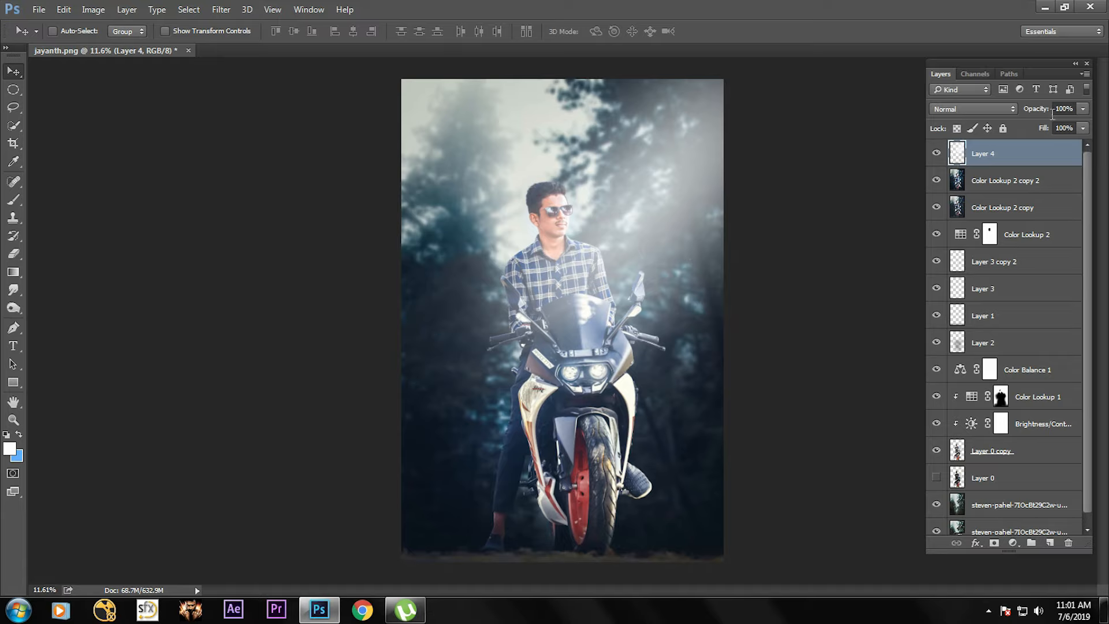
- Set the light beam layer to Screen blending with 76% opacity and 66% fill
{"action": "mouse_move", "coordinate": [1039, 110]}
{"action": "left_mouse_down"}
{"action": "mouse_move", "coordinate": [1023, 111]}
{"action": "mouse_move", "coordinate": [1037, 132]}
{"action": "left_mouse_up"}
{"action": "left_click", "coordinate": [973, 108]}
{"action": "left_click", "coordinate": [949, 209]}
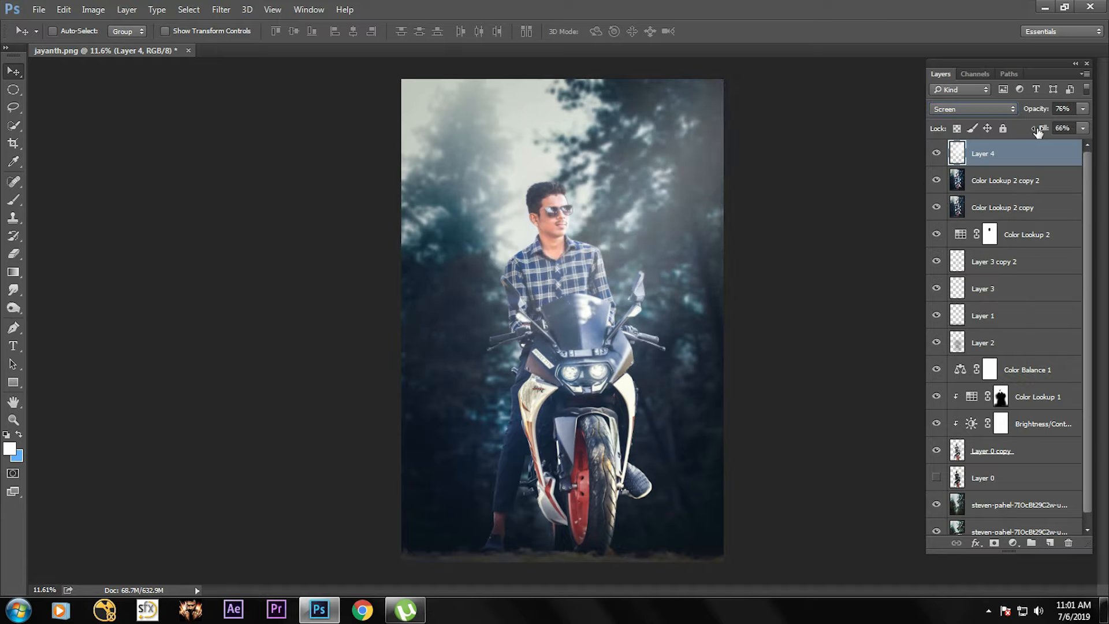
- Load the light beam layer's shape as a selection, fill it with orange ffae5e and deselect
{"action": "left_click", "coordinate": [955, 156], "text": "ctrl"}
{"action": "left_click", "coordinate": [10, 448]}
{"action": "left_click", "coordinate": [687, 164]}
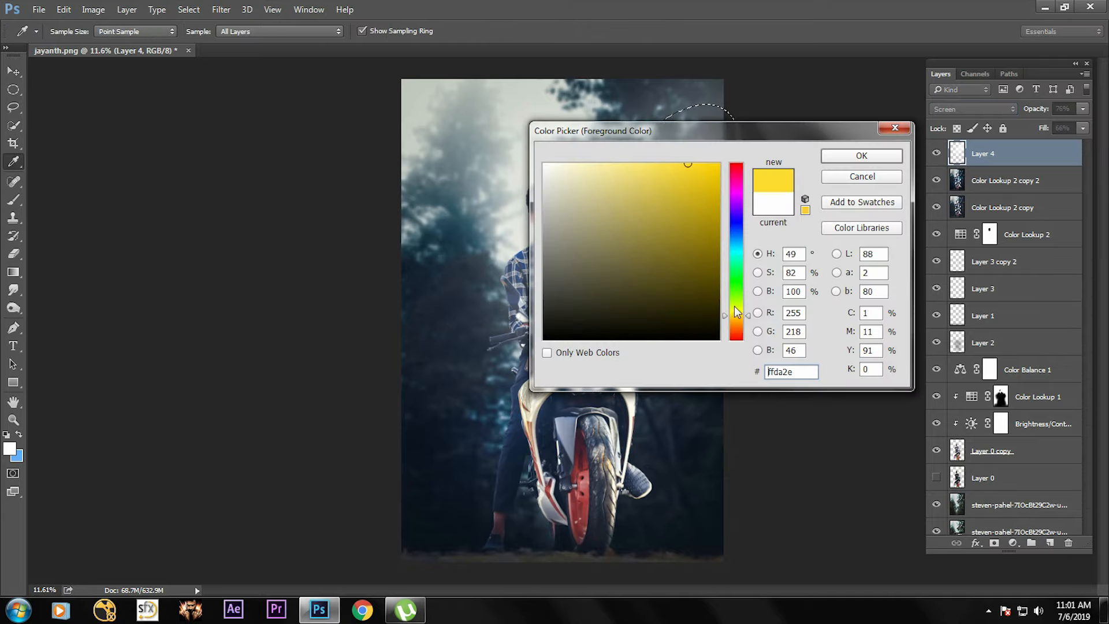
{"action": "left_click", "coordinate": [736, 318]}
{"action": "left_click", "coordinate": [735, 325]}
{"action": "left_click_drag", "start_coordinate": [674, 169], "coordinate": [654, 164]}
{"action": "left_click", "coordinate": [837, 158]}
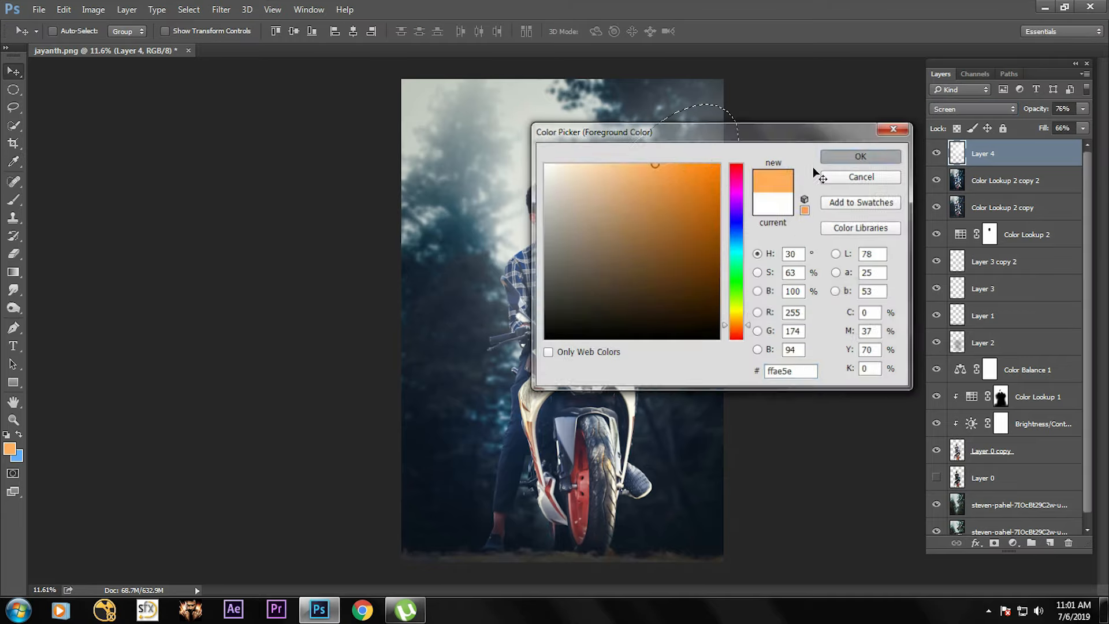
{"action": "key", "text": "alt+BackSpace"}
{"action": "key", "text": "ctrl+d"}
- Try different blend modes on the orange light layer and settle on Divide with 67% opacity and 56% fill
{"action": "double_click", "coordinate": [963, 108]}
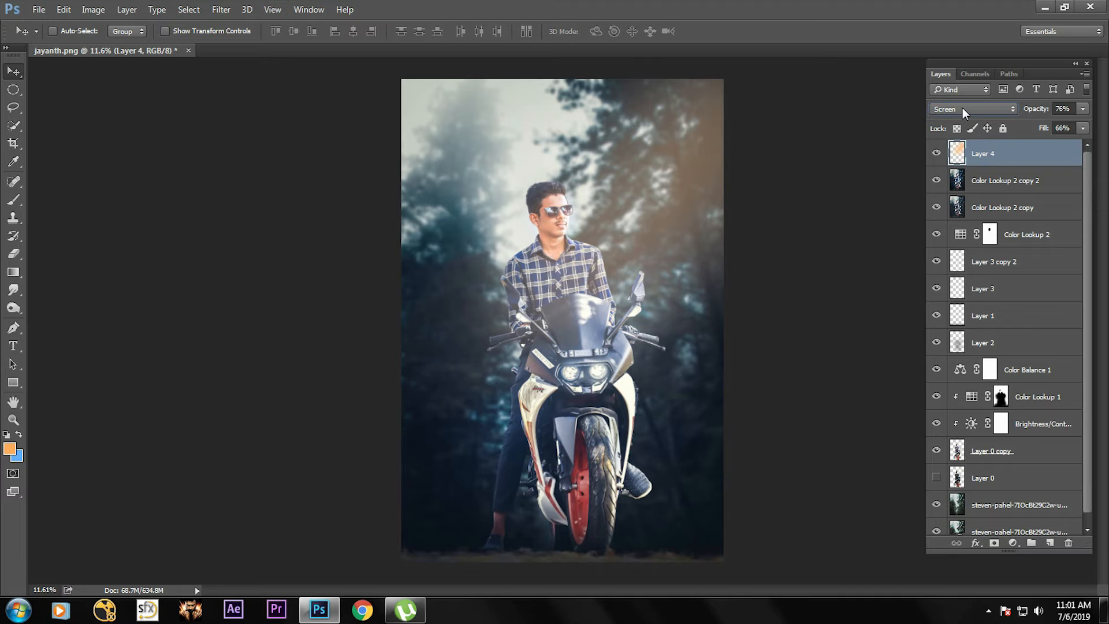
{"action": "scroll", "coordinate": [962, 108], "scroll_direction": "down", "scroll_amount": 4}
{"action": "scroll", "coordinate": [962, 109], "scroll_direction": "up", "scroll_amount": 3}
{"action": "scroll", "coordinate": [962, 109], "scroll_direction": "down", "scroll_amount": 1}
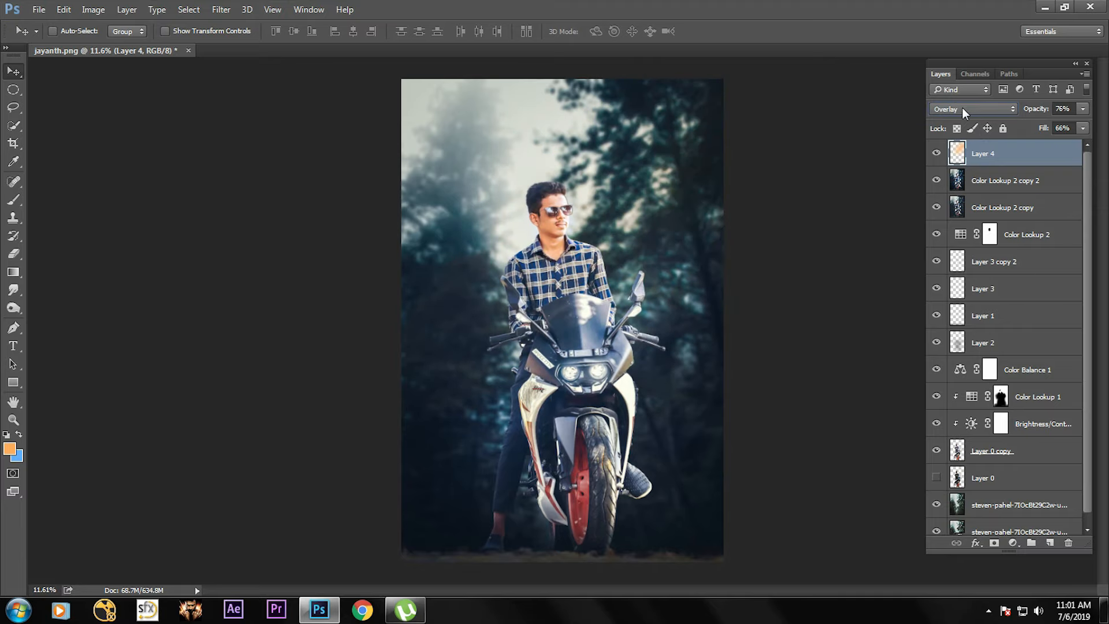
{"action": "scroll", "coordinate": [972, 110], "scroll_direction": "down", "scroll_amount": 8}
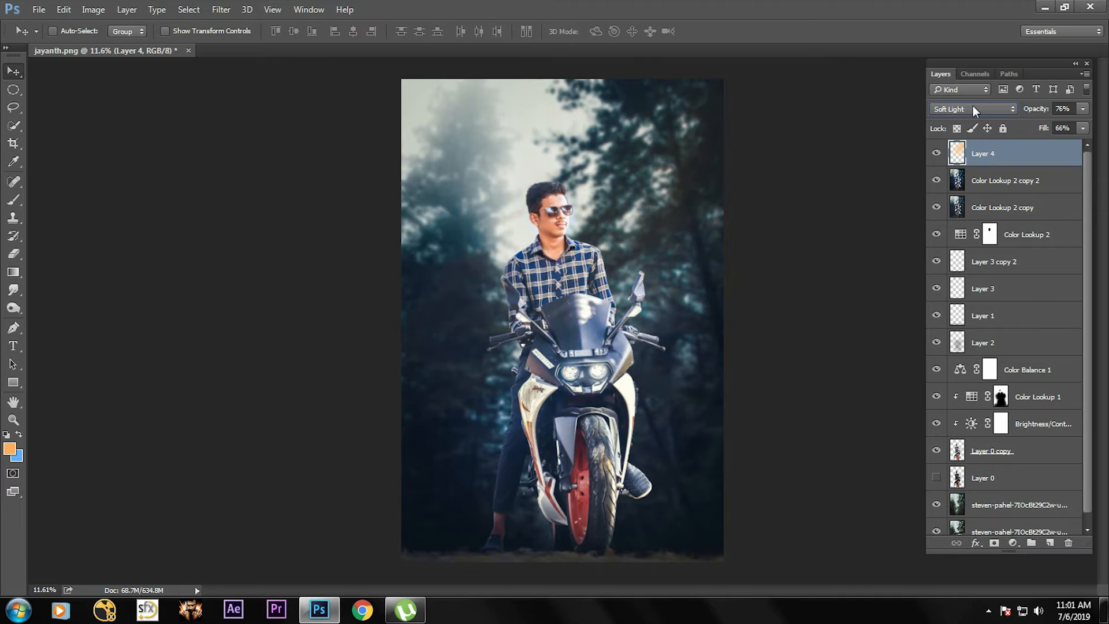
{"action": "scroll", "coordinate": [973, 109], "scroll_direction": "down", "scroll_amount": 4}
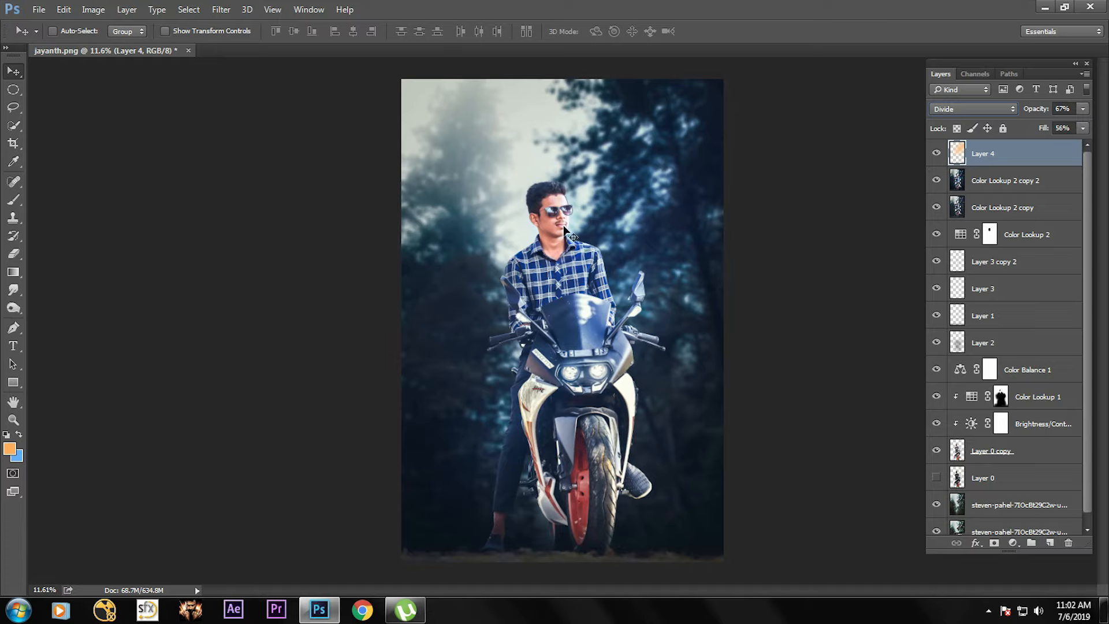
{"action": "left_click", "coordinate": [14, 254]}
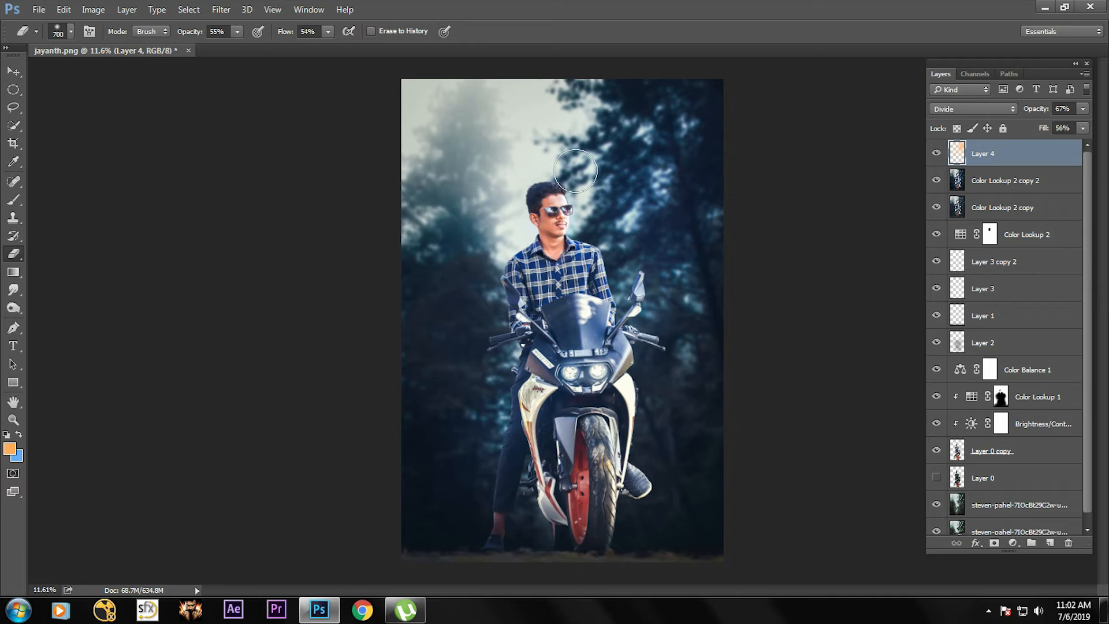
- Add a Color Lookup adjustment layer on top, try its 3DLUT looks and choose FuturisticBleak.3DL
{"action": "left_click", "coordinate": [1012, 543]}
{"action": "left_click", "coordinate": [1028, 457]}
{"action": "key", "text": "Down"}
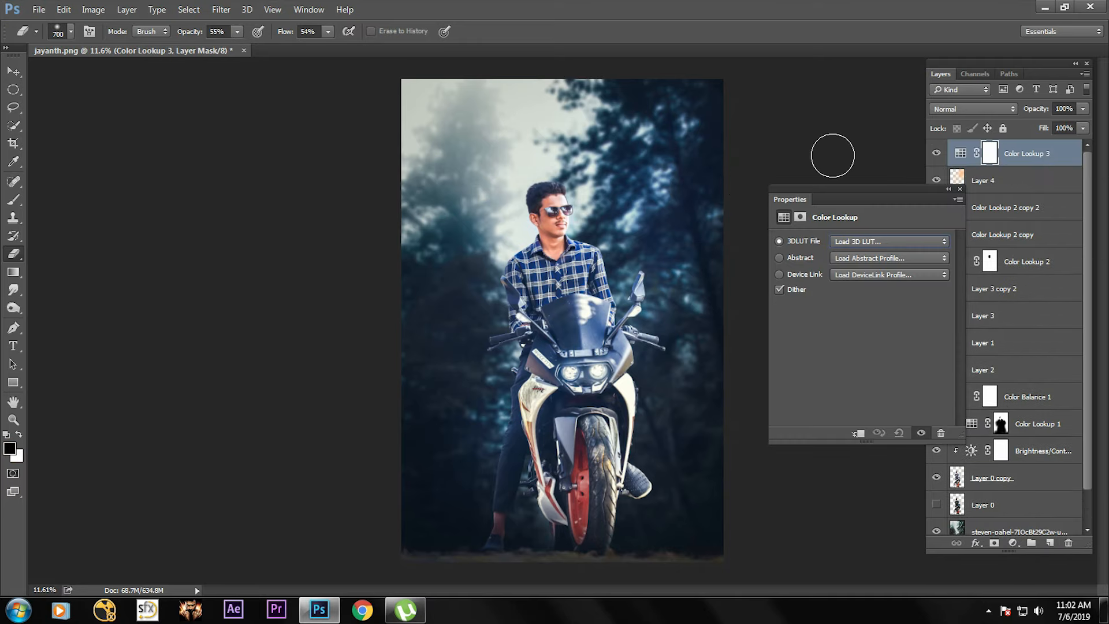
{"action": "key", "text": "Down"}
{"action": "key", "text": "Down"}
{"action": "key", "text": "Down"}
{"action": "key", "text": "Down"}
{"action": "key", "text": "Down"}
{"action": "key", "text": "Down"}
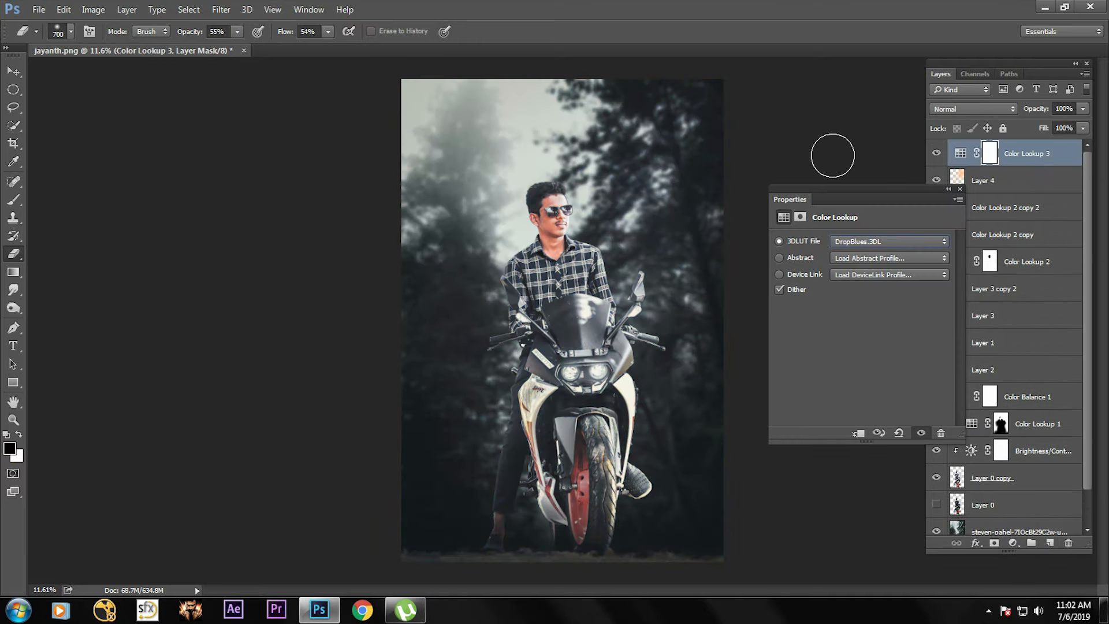
{"action": "key", "text": "Down"}
{"action": "key", "text": "Up"}
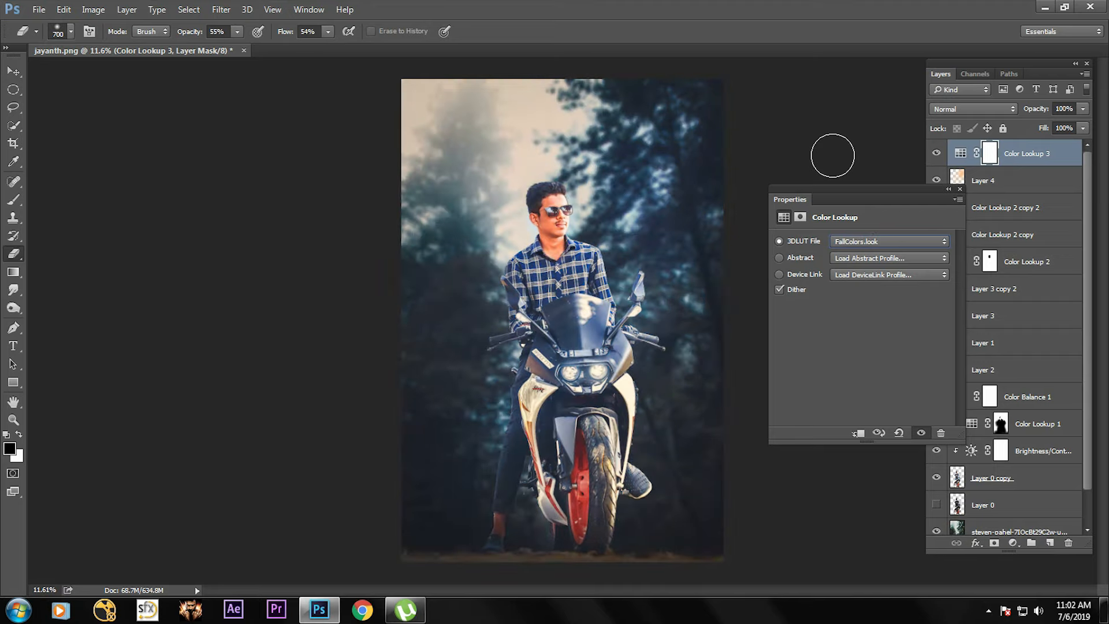
{"action": "key", "text": "Down"}
{"action": "key", "text": "Down"}
{"action": "key", "text": "Down"}
{"action": "key", "text": "Down"}
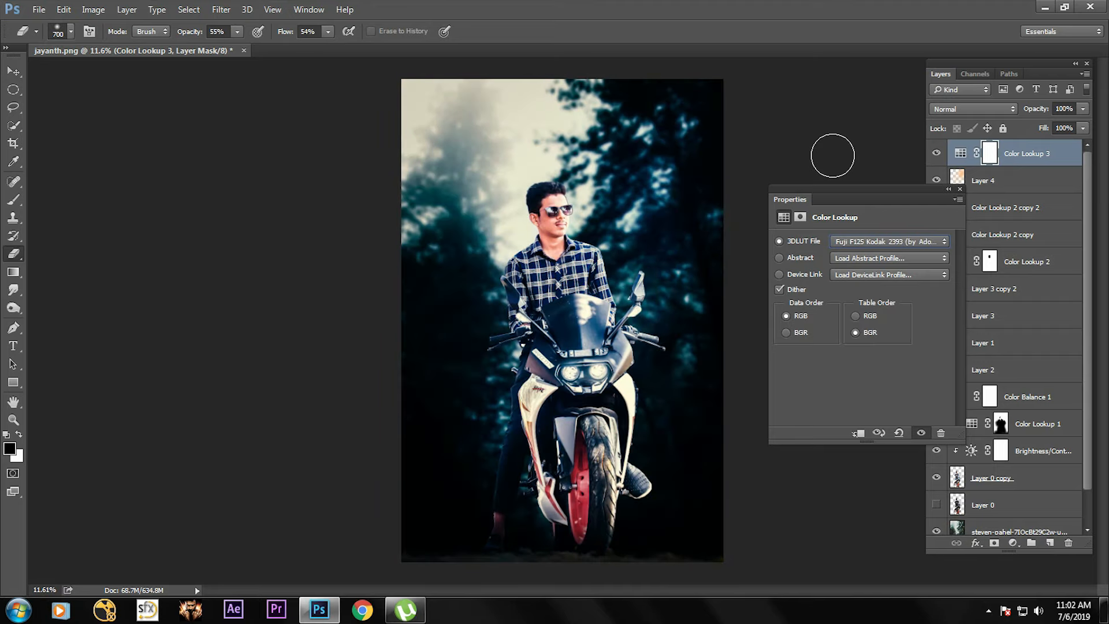
{"action": "key", "text": "Down"}
{"action": "key", "text": "Down"}
{"action": "key", "text": "Up"}
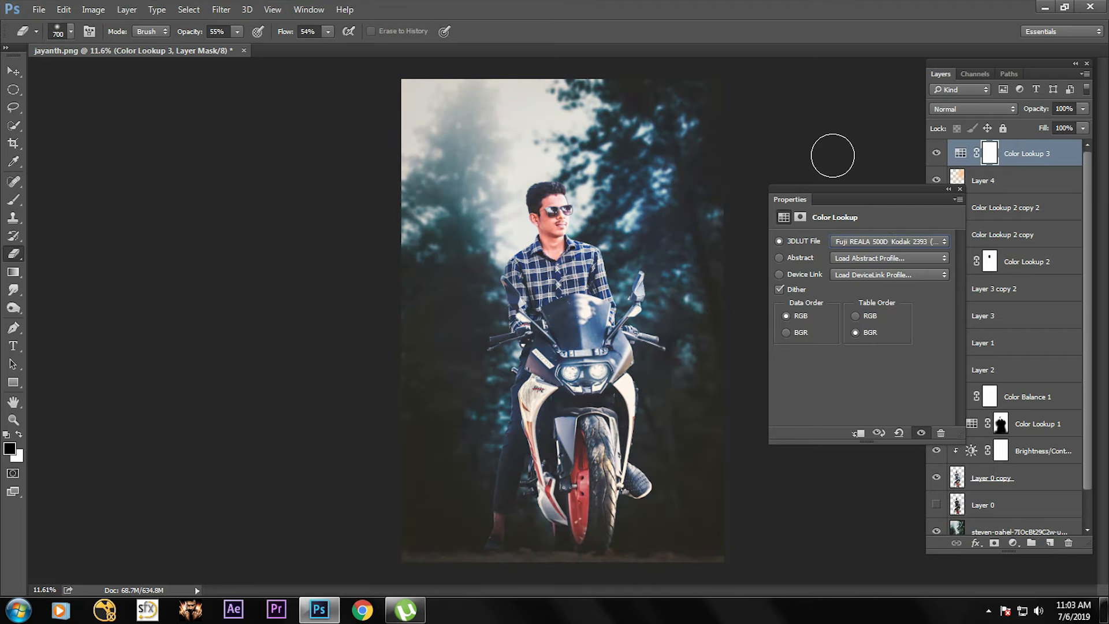
{"action": "key", "text": "Down"}
{"action": "key", "text": "Down"}
{"action": "key", "text": "Down"}
{"action": "key", "text": "Down"}
{"action": "key", "text": "Down"}
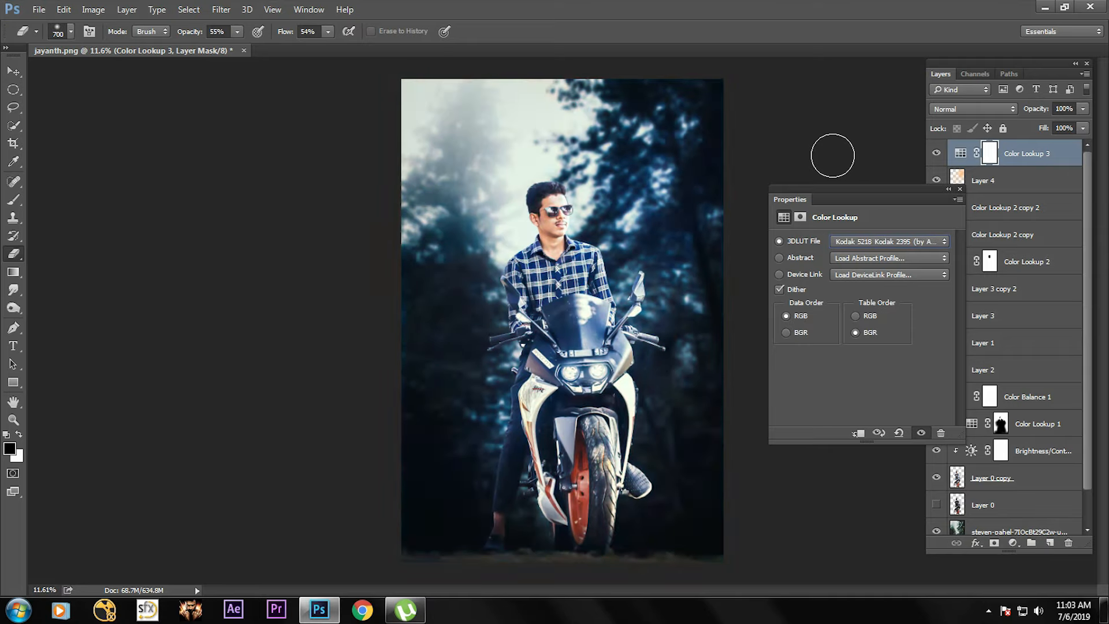
{"action": "key", "text": "Up"}
{"action": "key", "text": "Up"}
{"action": "key", "text": "Up"}
{"action": "key", "text": "Up"}
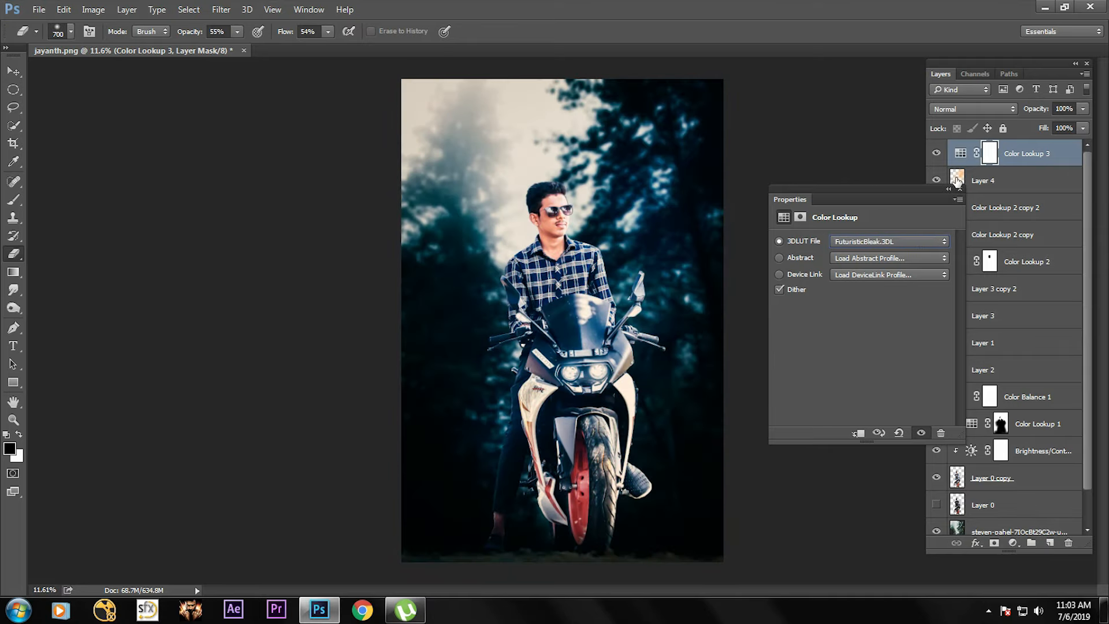
- Set the new Color Lookup layer to 68% opacity and 46% fill, and compare the image with and without it
{"action": "left_click", "coordinate": [959, 190]}
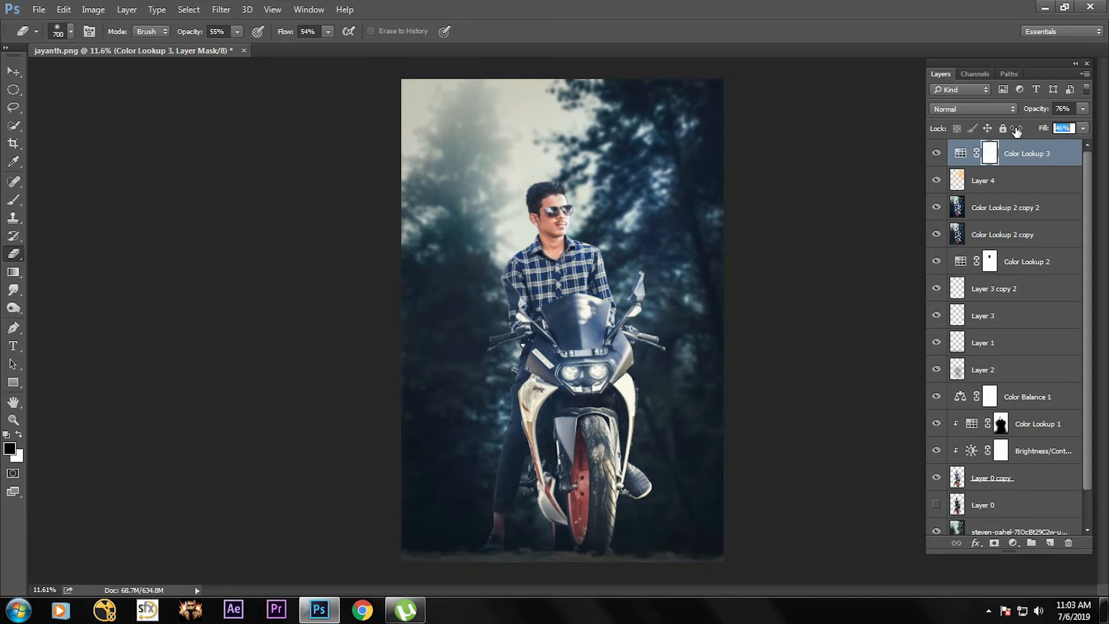
{"action": "left_click", "coordinate": [936, 154]}
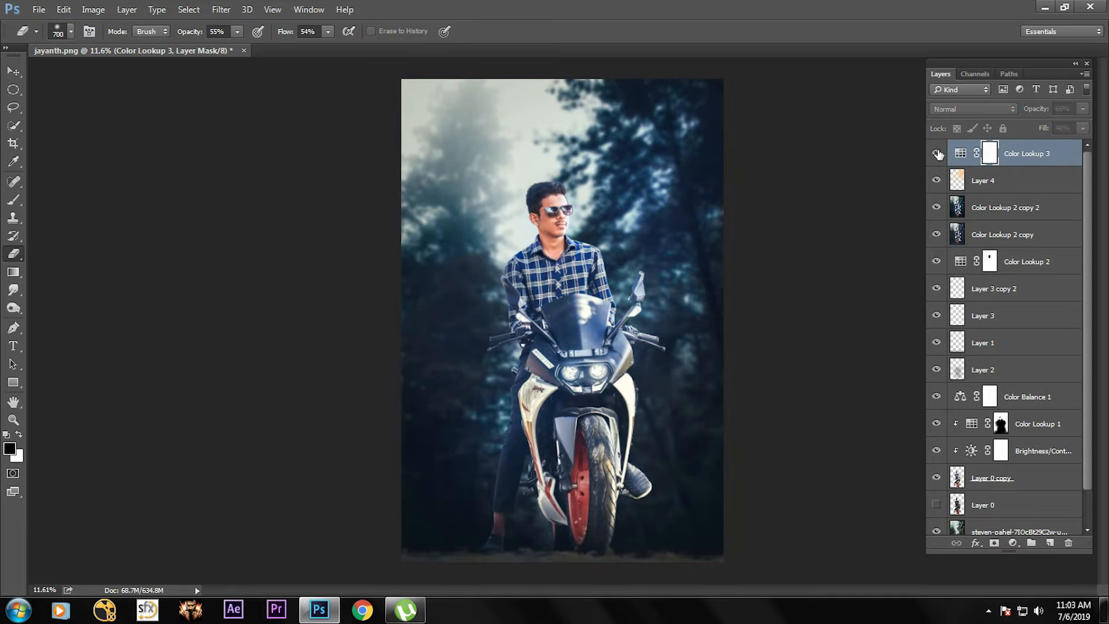
{"action": "left_click", "coordinate": [937, 154]}
{"action": "scroll", "coordinate": [569, 261], "scroll_direction": "up", "scroll_amount": 1}
{"action": "left_click", "coordinate": [12, 70]}
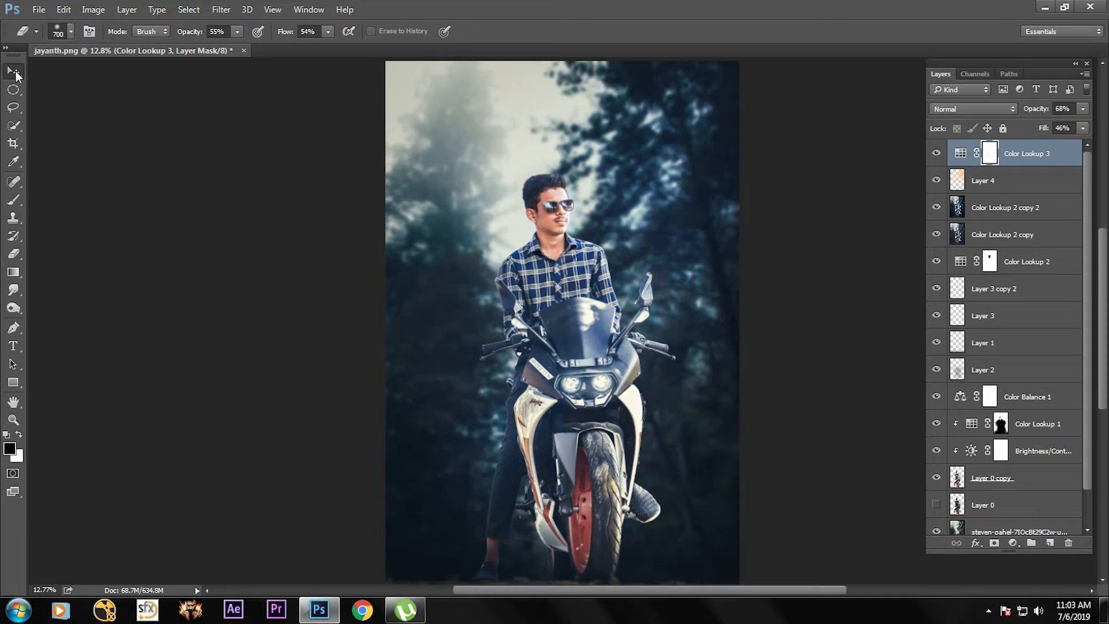
- Add a new layer above the top Color Lookup layer and fill it with black
{"action": "left_click", "coordinate": [1050, 542]}
{"action": "left_click", "coordinate": [9, 448]}
{"action": "left_click_drag", "start_coordinate": [583, 190], "coordinate": [421, 107]}
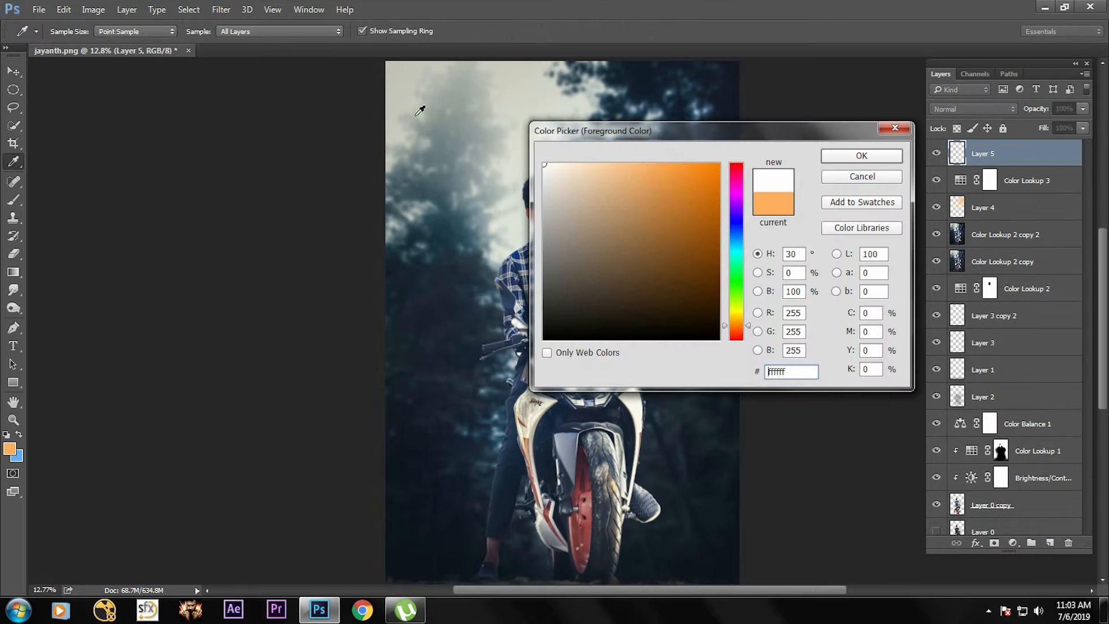
{"action": "left_click_drag", "start_coordinate": [569, 300], "coordinate": [534, 347]}
{"action": "left_click", "coordinate": [829, 155]}
{"action": "key", "text": "alt+BackSpace"}
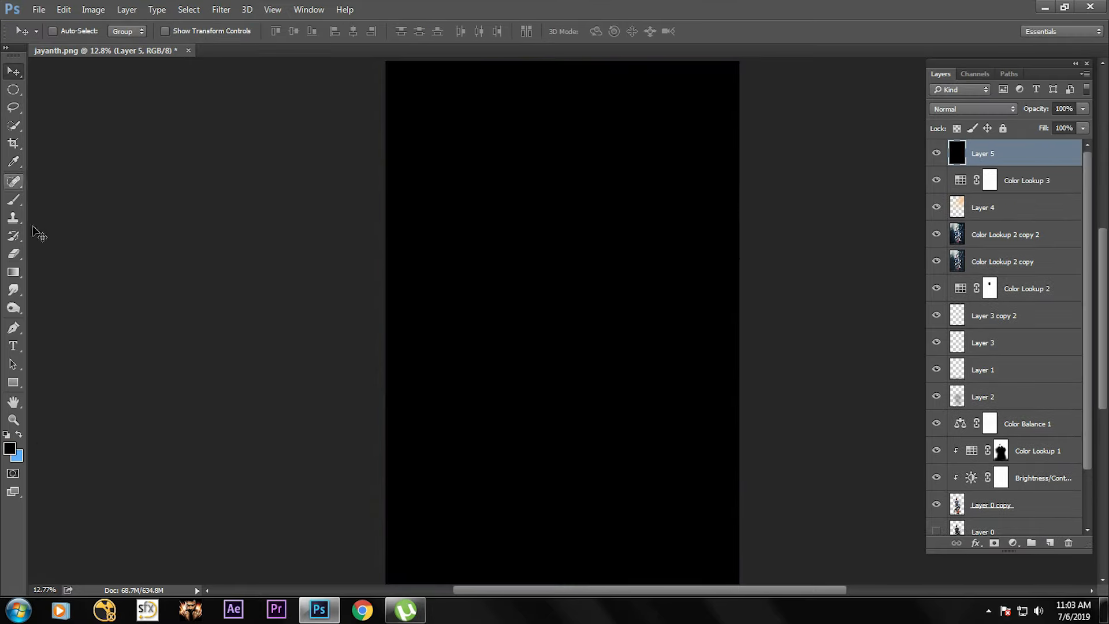
- Erase the black layer around the rider and bike with a 5000 px eraser at 95% opacity and 100% flow, keeping a dark vignette
{"action": "left_click", "coordinate": [14, 253]}
{"action": "key", "text": "bracketright"}
{"action": "key", "text": "bracketright"}
{"action": "key", "text": "bracketright"}
{"action": "key", "text": "bracketright"}
{"action": "key", "text": "bracketright"}
{"action": "key", "text": "bracketright"}
{"action": "key", "text": "bracketright"}
{"action": "key", "text": "bracketright"}
{"action": "key", "text": "bracketright"}
{"action": "key", "text": "bracketright"}
{"action": "key", "text": "bracketright"}
{"action": "key", "text": "bracketright"}
{"action": "key", "text": "bracketright"}
{"action": "key", "text": "bracketright"}
{"action": "key", "text": "bracketright"}
{"action": "key", "text": "bracketright"}
{"action": "key", "text": "bracketright"}
{"action": "key", "text": "bracketright"}
{"action": "key", "text": "bracketright"}
{"action": "key", "text": "bracketright"}
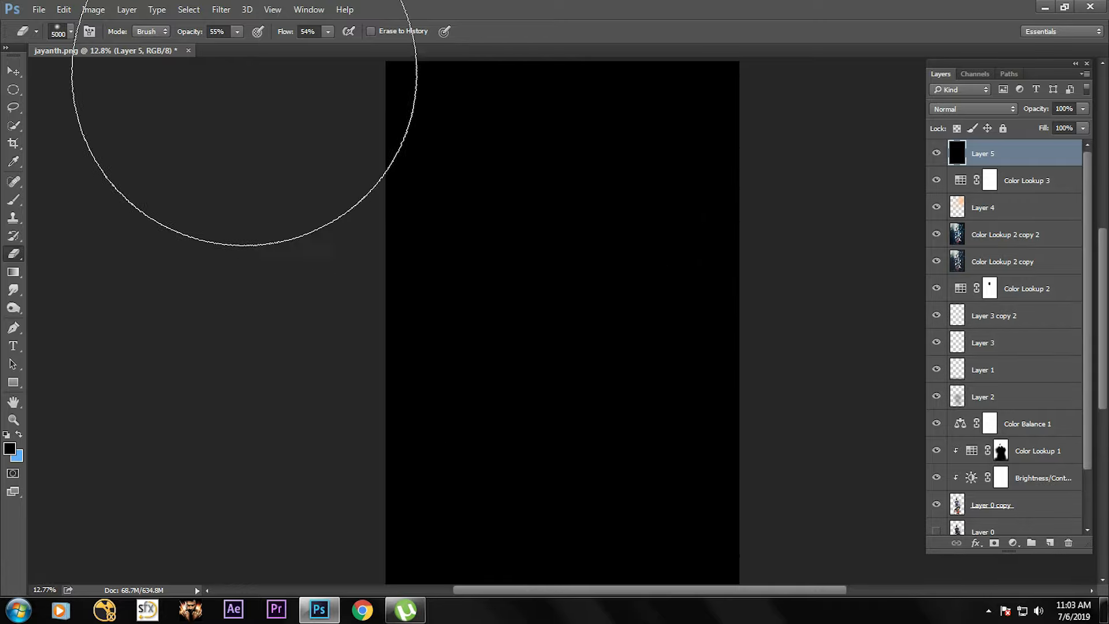
{"action": "left_click_drag", "start_coordinate": [189, 33], "coordinate": [213, 39]}
{"action": "left_click_drag", "start_coordinate": [284, 33], "coordinate": [324, 37]}
{"action": "left_click", "coordinate": [546, 284]}
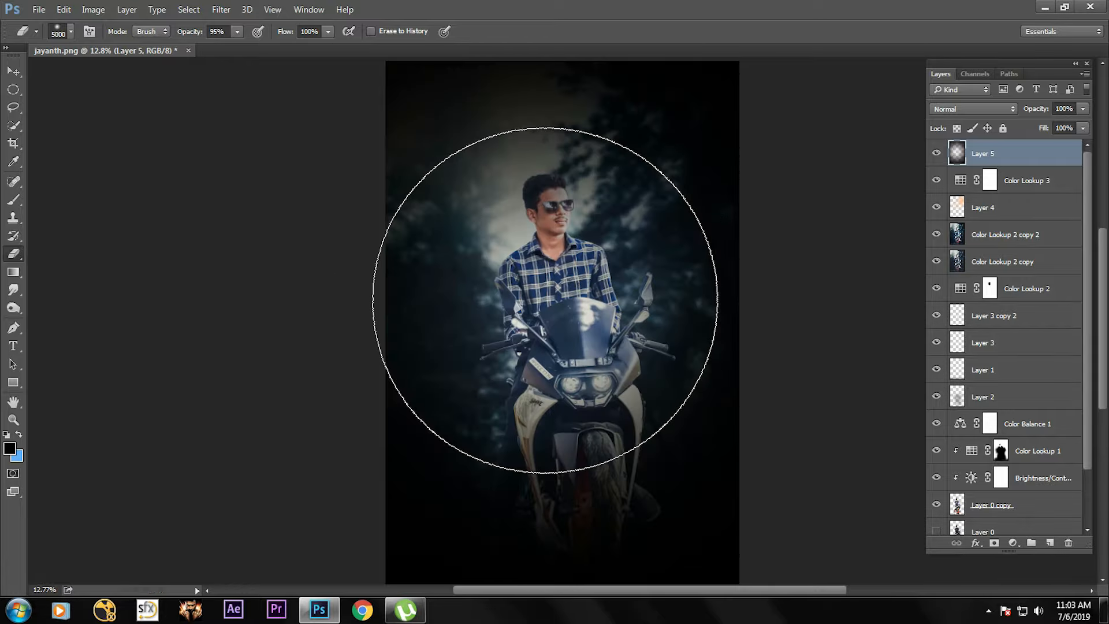
{"action": "left_click", "coordinate": [508, 210]}
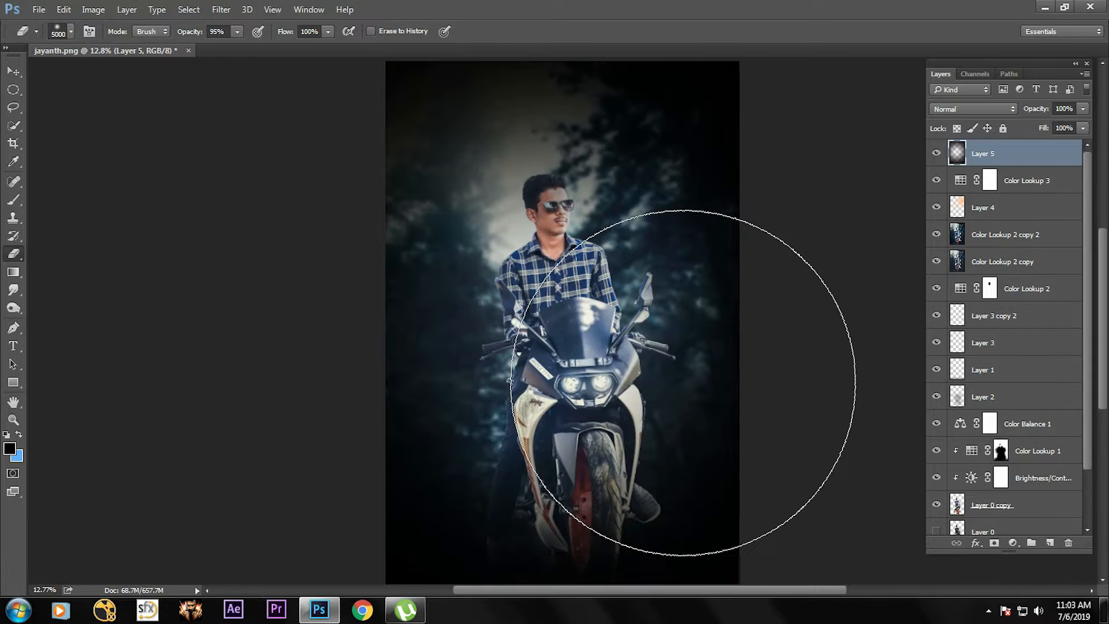
{"action": "left_click", "coordinate": [648, 223]}
{"action": "left_click", "coordinate": [661, 208]}
{"action": "left_click", "coordinate": [480, 200]}
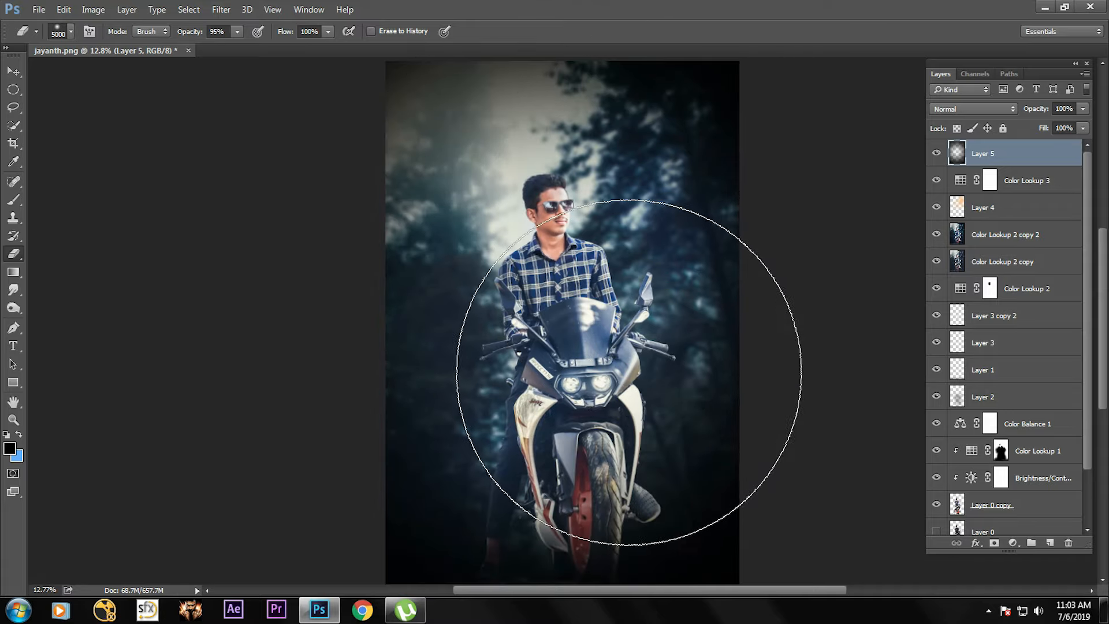
{"action": "left_click", "coordinate": [629, 372]}
{"action": "left_click", "coordinate": [621, 288]}
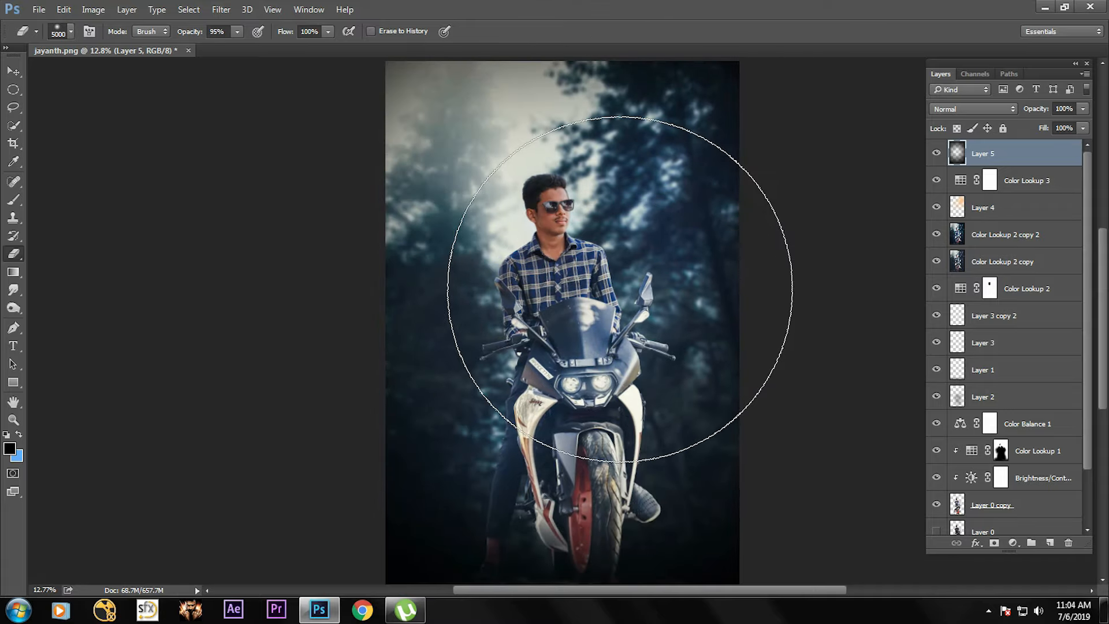
- Soften the vignette further around the rider using the eraser at 82% opacity and 86% flow
{"action": "scroll", "coordinate": [620, 289], "scroll_direction": "down", "scroll_amount": 1}
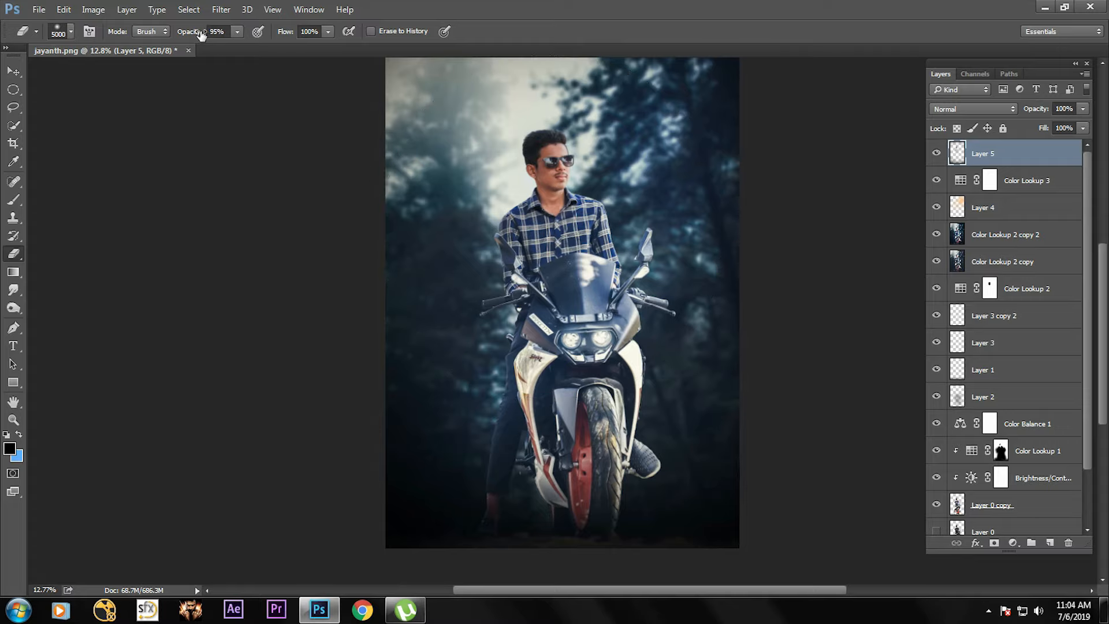
{"action": "left_click_drag", "start_coordinate": [285, 35], "coordinate": [286, 34]}
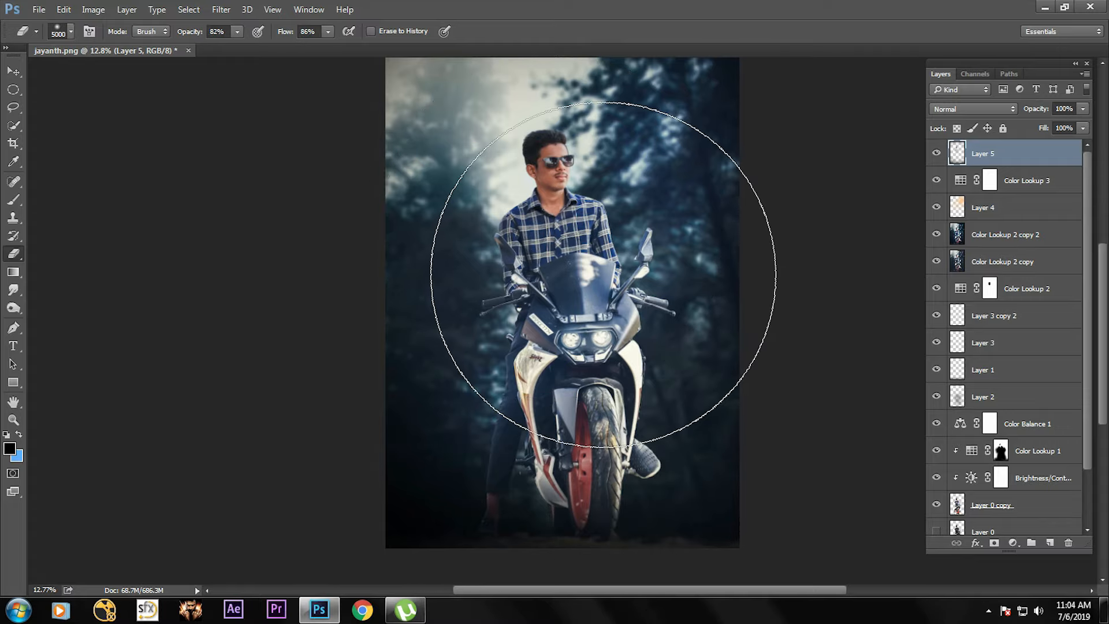
{"action": "scroll", "coordinate": [603, 274], "scroll_direction": "up", "scroll_amount": 3}
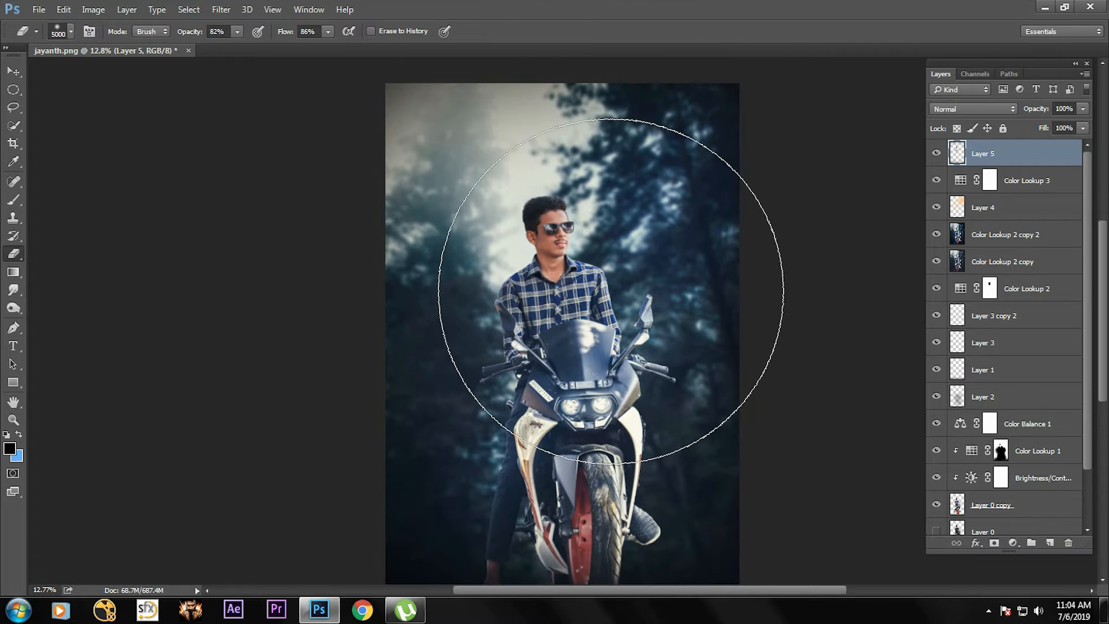
{"action": "left_click", "coordinate": [610, 290]}
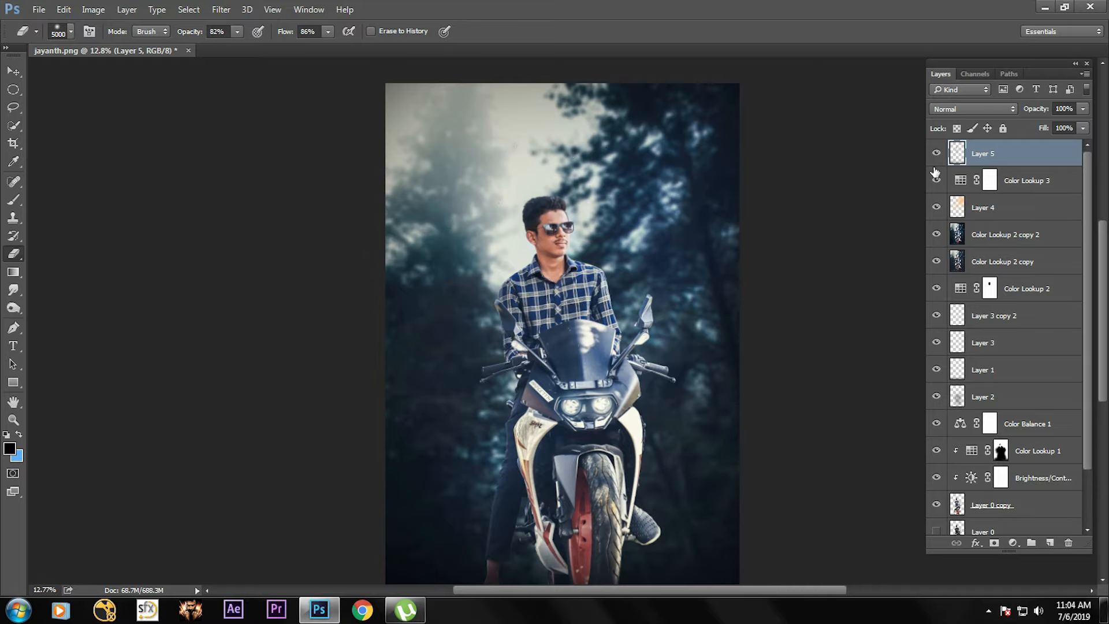
- Reduce the eraser brush size to 400 px
{"action": "key", "text": "bracketleft"}
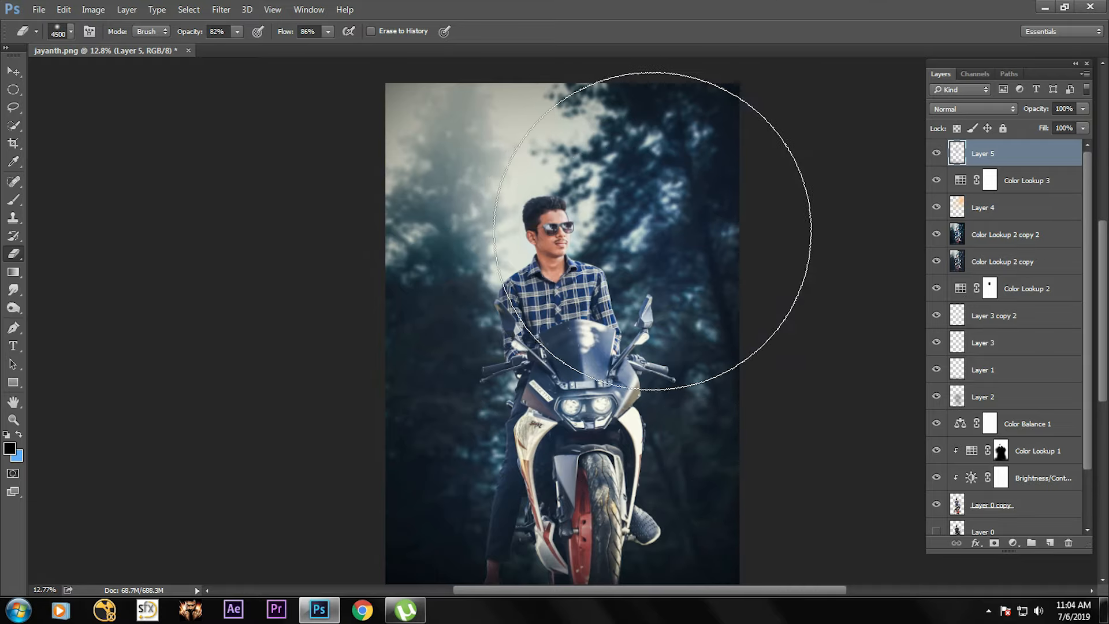
{"action": "key", "text": "bracketleft"}
{"action": "key", "text": "bracketleft"}
{"action": "key", "text": "bracketleft"}
{"action": "key", "text": "bracketleft"}
{"action": "key", "text": "bracketleft"}
{"action": "key", "text": "bracketleft"}
{"action": "key", "text": "bracketleft"}
{"action": "key", "text": "bracketleft"}
{"action": "key", "text": "bracketleft"}
{"action": "key", "text": "bracketleft"}
{"action": "key", "text": "bracketleft"}
{"action": "key", "text": "bracketleft"}
{"action": "key", "text": "bracketleft"}
{"action": "key", "text": "bracketleft"}
{"action": "key", "text": "bracketleft"}
{"action": "key", "text": "bracketleft"}
{"action": "key", "text": "bracketleft"}
{"action": "key", "text": "bracketleft"}
{"action": "key", "text": "bracketleft"}
{"action": "key", "text": "bracketleft"}
{"action": "right_click", "coordinate": [652, 231]}
{"action": "left_click", "coordinate": [775, 263]}
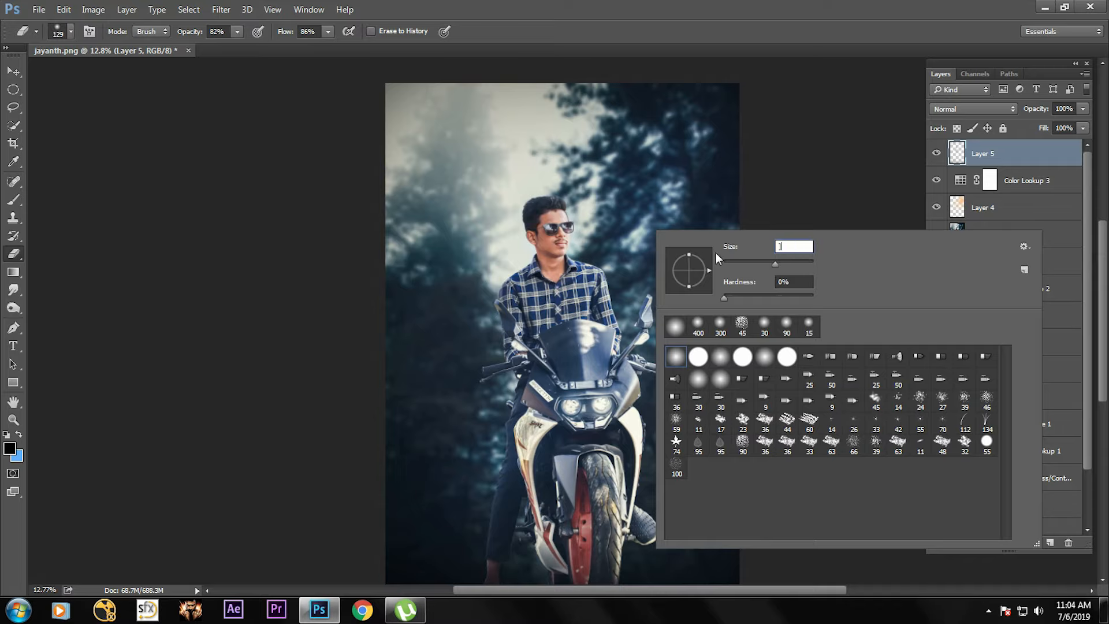
{"action": "left_click_drag", "start_coordinate": [784, 265], "coordinate": [787, 263]}
{"action": "left_click", "coordinate": [553, 226]}
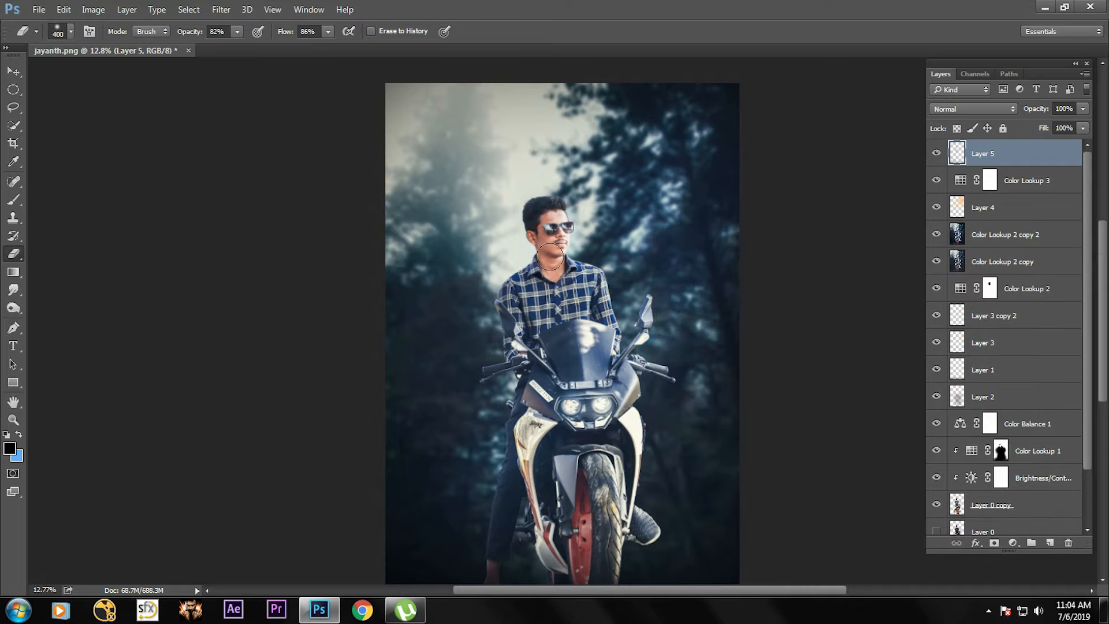
- Check the rider's face up close, then open the Color Lookup 2 copy 2 layer in the Camera Raw filter
{"action": "scroll", "coordinate": [744, 204], "scroll_direction": "down", "scroll_amount": 1}
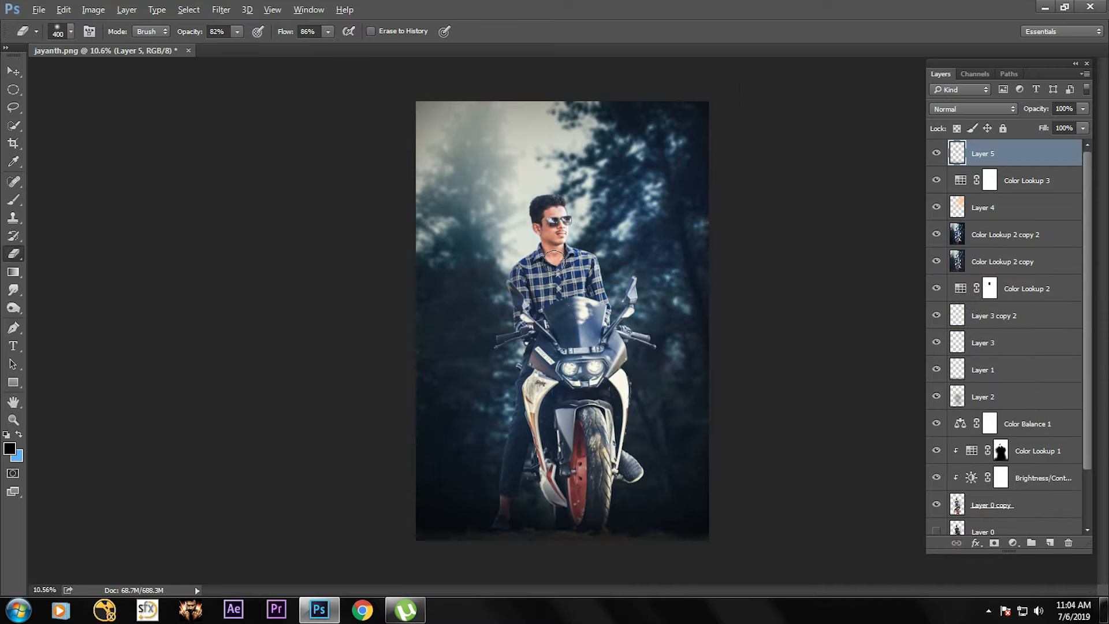
{"action": "left_click", "coordinate": [13, 72]}
{"action": "key", "text": "z"}
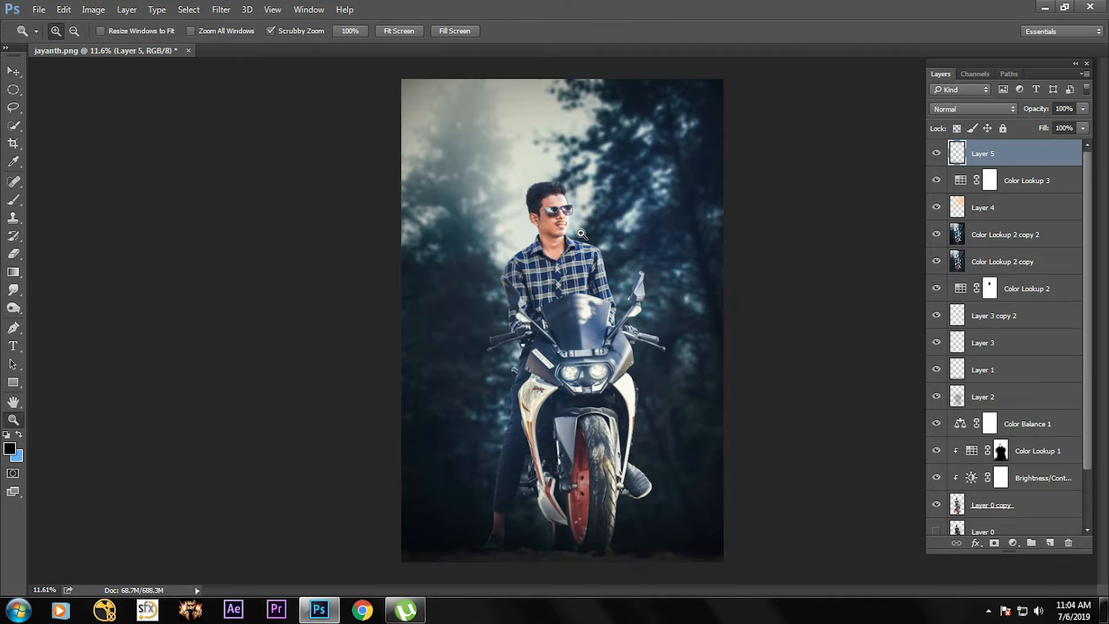
{"action": "left_click_drag", "start_coordinate": [589, 242], "coordinate": [597, 241]}
{"action": "left_click", "coordinate": [575, 200]}
{"action": "right_click", "coordinate": [576, 197]}
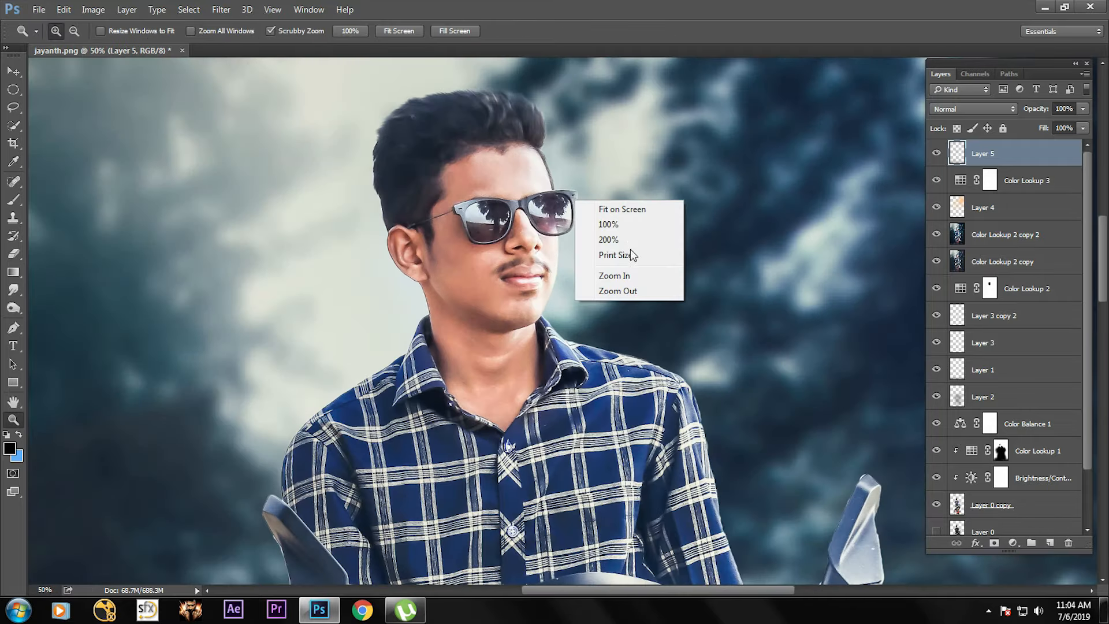
{"action": "left_click", "coordinate": [633, 202]}
{"action": "left_click", "coordinate": [1011, 236]}
{"action": "left_click", "coordinate": [221, 9]}
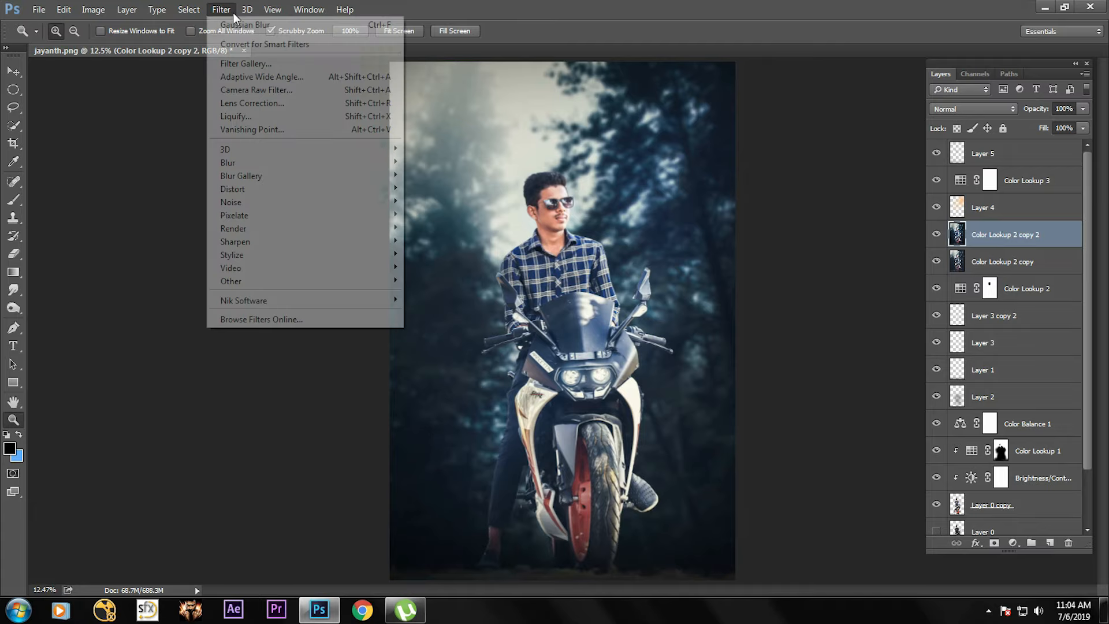
{"action": "key", "text": "Escape"}
{"action": "key", "text": "shift+ctrl+a"}
- Brush over the rider's face with the Adjustment Brush at exposure +0.50, set its highlights to -50, and apply the filter
{"action": "left_click", "coordinate": [549, 203]}
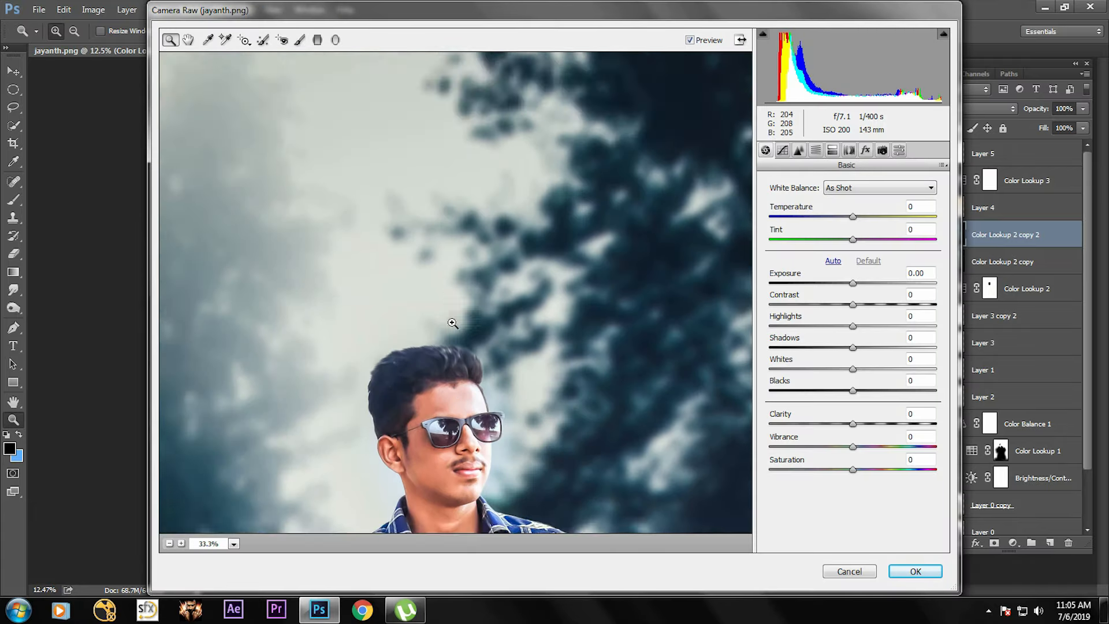
{"action": "left_click", "coordinate": [263, 40]}
{"action": "left_click", "coordinate": [299, 41]}
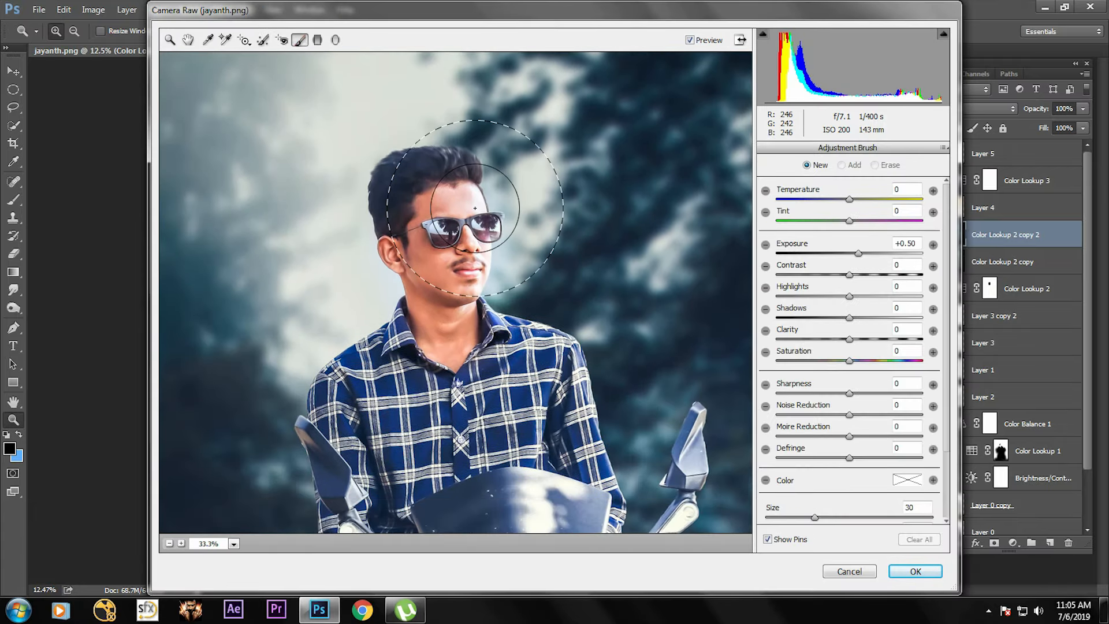
{"action": "mouse_move", "coordinate": [476, 206]}
{"action": "left_mouse_down"}
{"action": "mouse_move", "coordinate": [470, 301]}
{"action": "mouse_move", "coordinate": [473, 276]}
{"action": "left_mouse_up"}
{"action": "left_click_drag", "start_coordinate": [849, 292], "coordinate": [828, 294]}
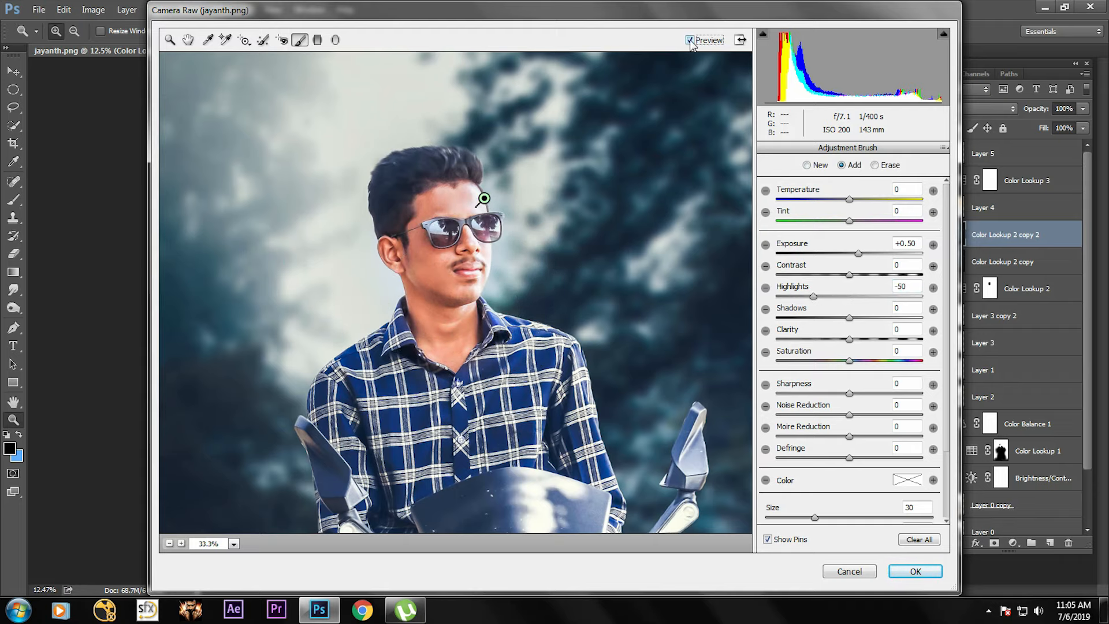
{"action": "left_click", "coordinate": [170, 543]}
{"action": "left_click", "coordinate": [170, 544]}
{"action": "left_click", "coordinate": [170, 543]}
{"action": "left_click", "coordinate": [181, 543]}
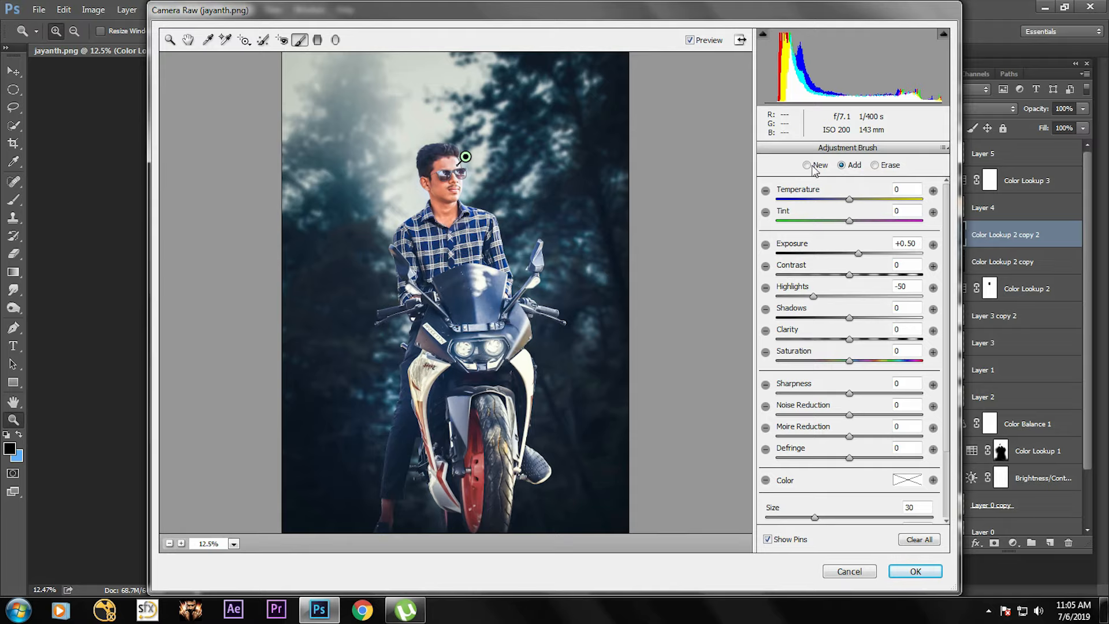
{"action": "key", "text": "Return"}
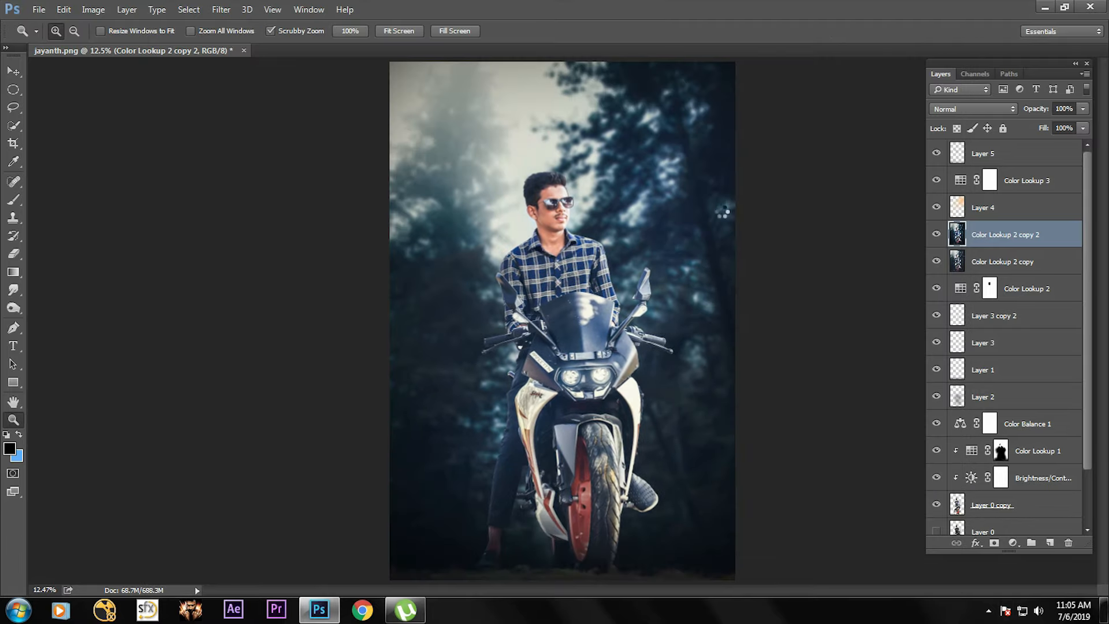
{"action": "right_click", "coordinate": [582, 210]}
{"action": "left_click", "coordinate": [593, 218]}
{"action": "scroll", "coordinate": [593, 215], "scroll_direction": "down", "scroll_amount": 2}
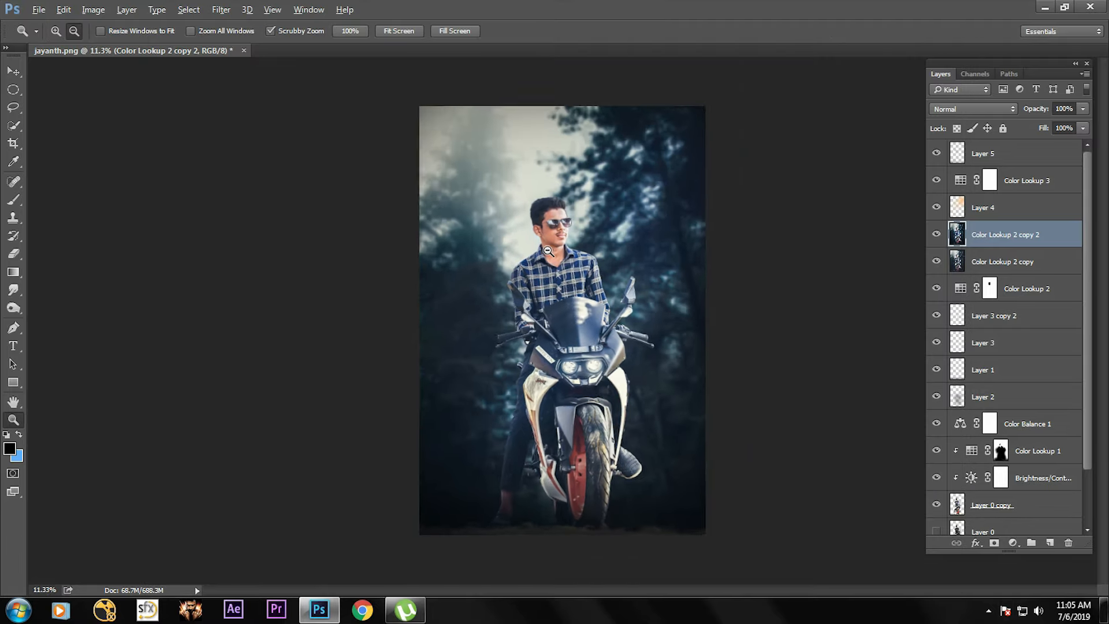
{"action": "scroll", "coordinate": [592, 213], "scroll_direction": "up", "scroll_amount": 2}
{"action": "scroll", "coordinate": [593, 211], "scroll_direction": "up", "scroll_amount": 3}
{"action": "scroll", "coordinate": [560, 215], "scroll_direction": "down", "scroll_amount": 2}
{"action": "scroll", "coordinate": [560, 215], "scroll_direction": "down", "scroll_amount": 1}
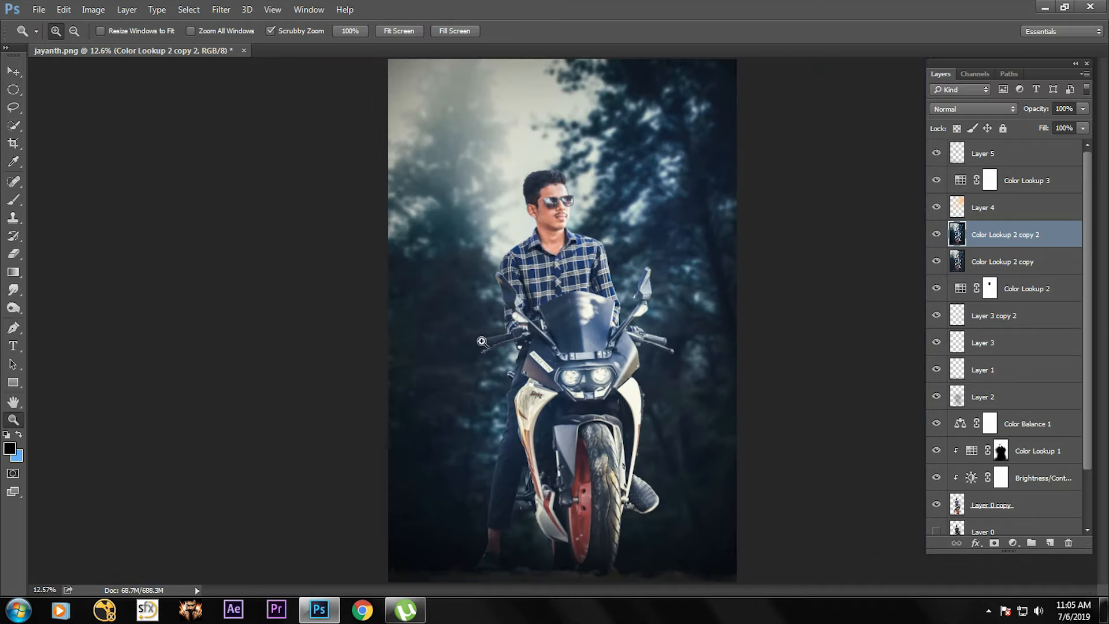
- Place the EB Logo Youtube Profiile image from the F: drive's EB logo folder, scaled down in the photo's upper-left corner, as the top layer
{"action": "key", "text": "super+e"}
{"action": "double_click", "coordinate": [558, 158]}
{"action": "double_click", "coordinate": [612, 227]}
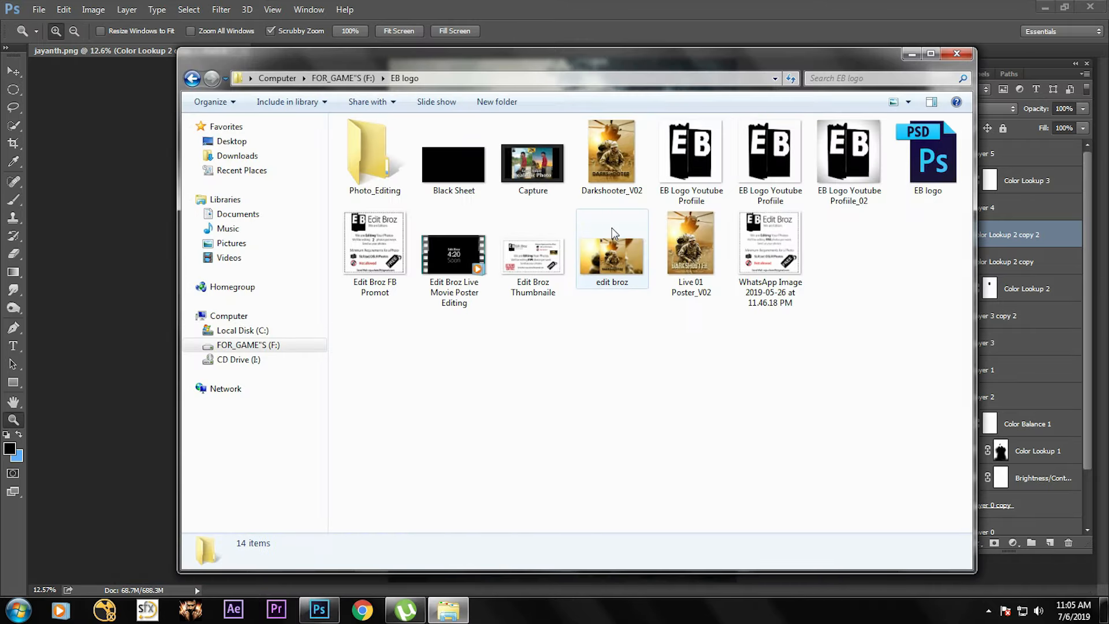
{"action": "left_click_drag", "start_coordinate": [765, 163], "coordinate": [527, 241]}
{"action": "left_click_drag", "start_coordinate": [571, 331], "coordinate": [433, 92]}
{"action": "key", "text": "Return"}
{"action": "key", "text": "v"}
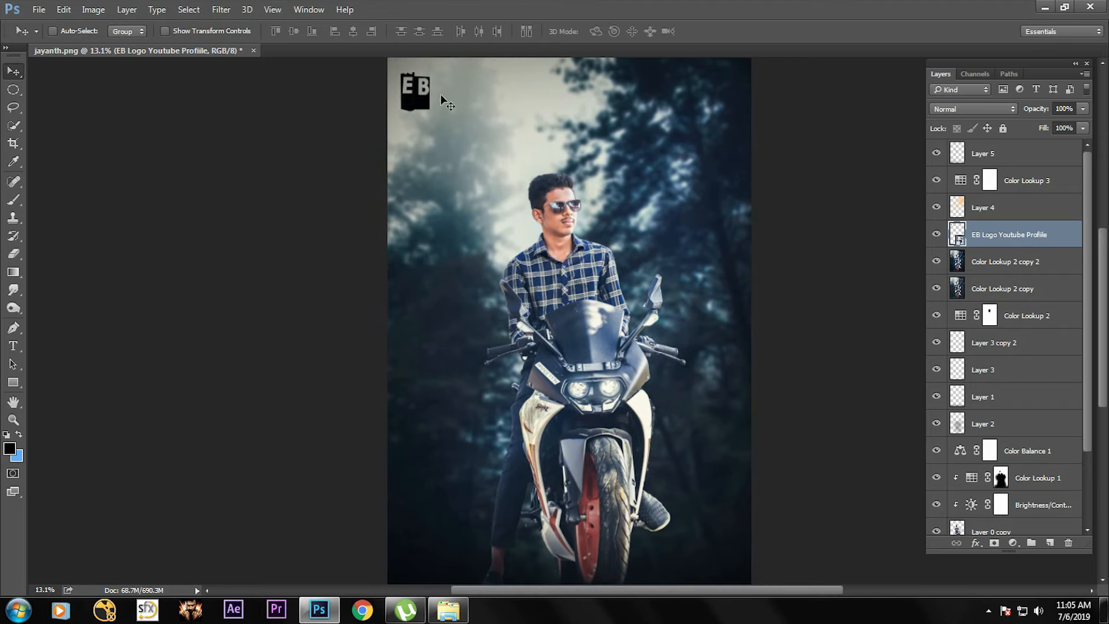
{"action": "left_click_drag", "start_coordinate": [1017, 228], "coordinate": [1037, 155]}
- Give the logo layer a Color Overlay in near-white with Normal blending and 100% opacity
{"action": "double_click", "coordinate": [1070, 159]}
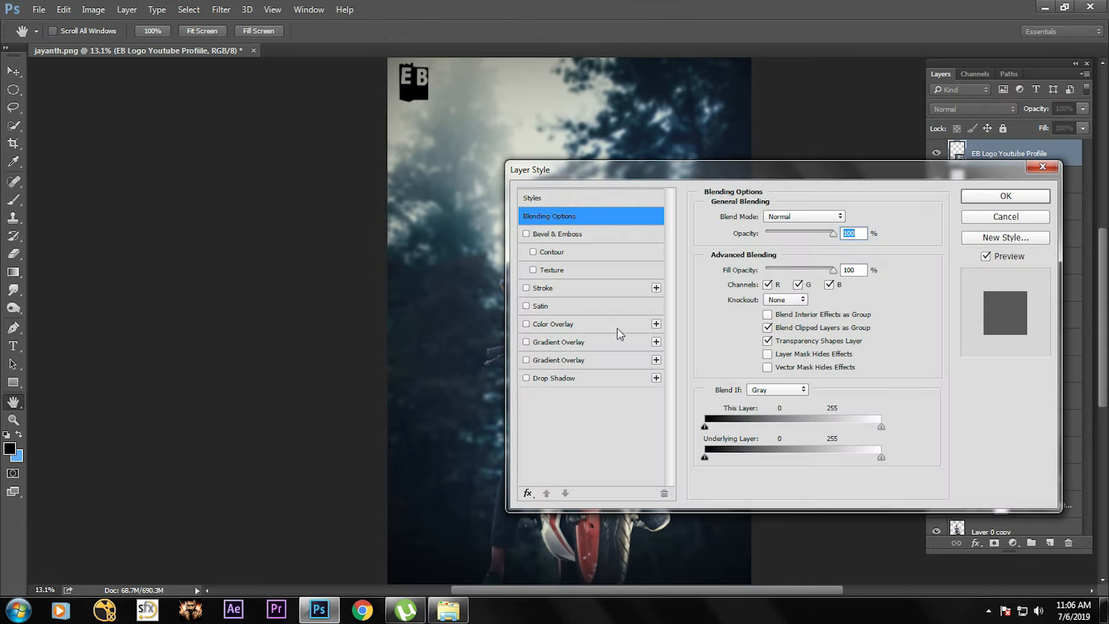
{"action": "left_click", "coordinate": [558, 342]}
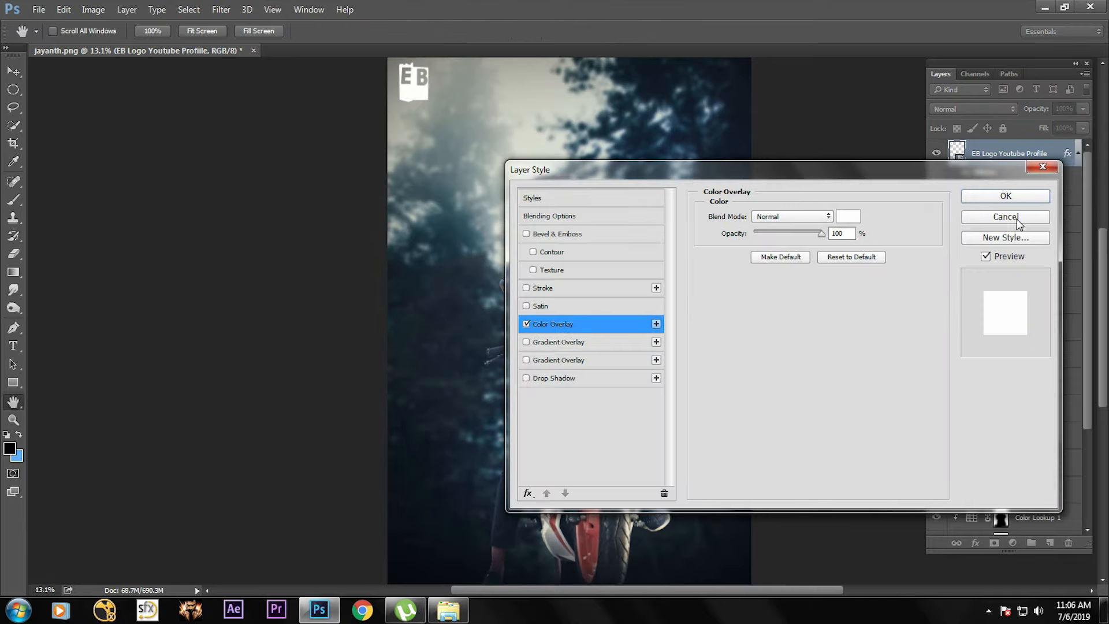
{"action": "left_click", "coordinate": [848, 216]}
{"action": "left_click_drag", "start_coordinate": [685, 237], "coordinate": [543, 284]}
{"action": "left_click", "coordinate": [732, 278]}
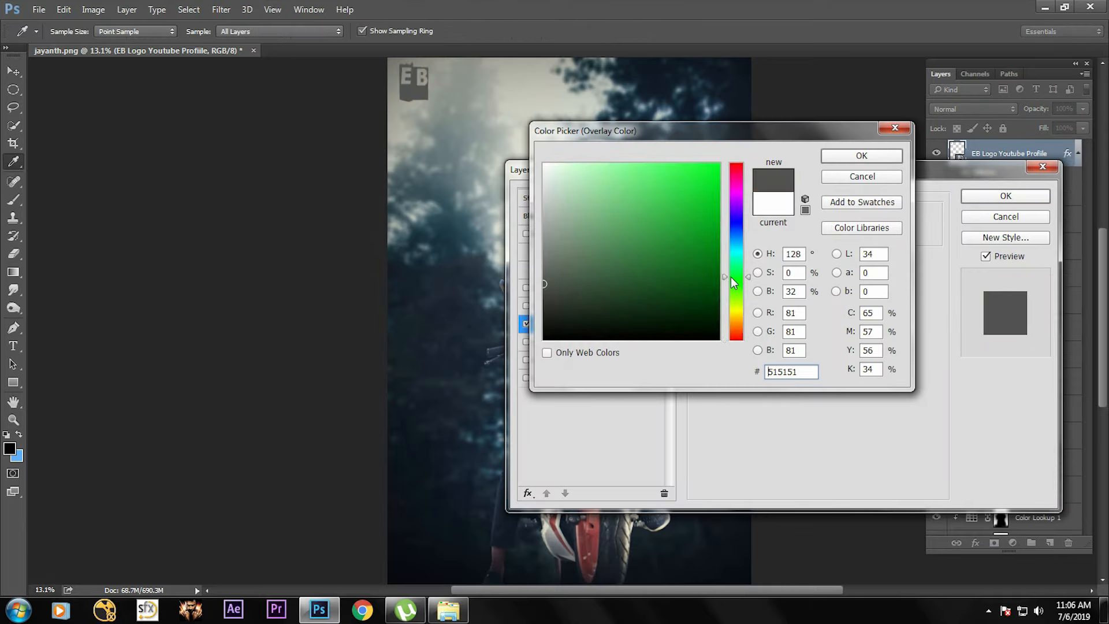
{"action": "left_click_drag", "start_coordinate": [732, 278], "coordinate": [741, 313]}
{"action": "left_click_drag", "start_coordinate": [689, 255], "coordinate": [543, 166]}
{"action": "left_click", "coordinate": [884, 157]}
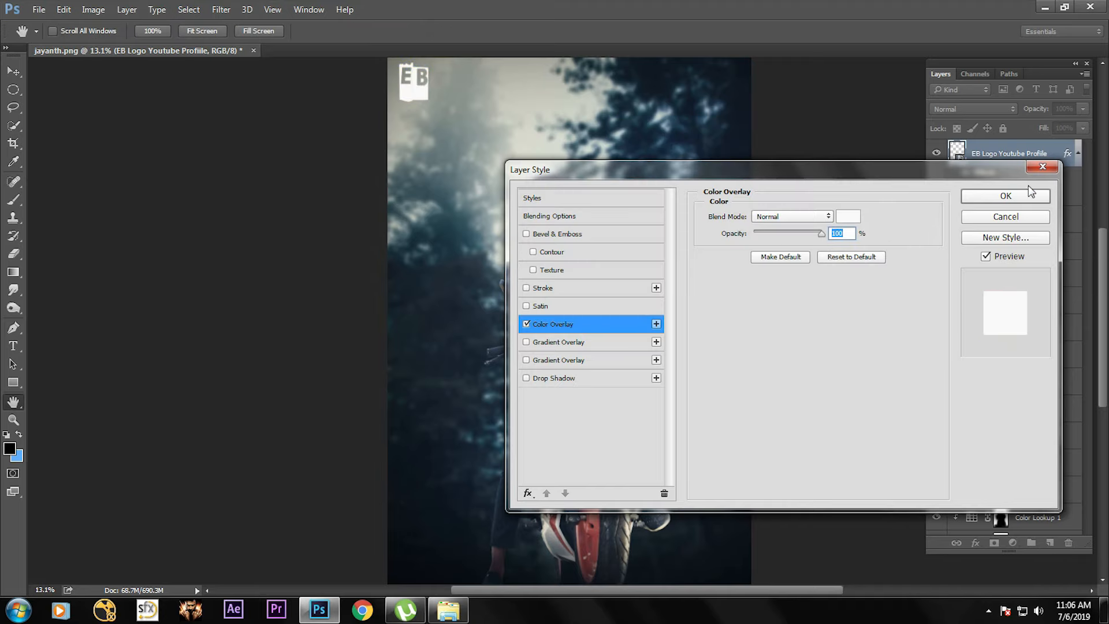
{"action": "left_click", "coordinate": [1031, 194]}
- Scale the white logo down a little further in the photo's upper-left corner
{"action": "key", "text": "ctrl+t"}
{"action": "left_click_drag", "start_coordinate": [430, 102], "coordinate": [406, 82]}
{"action": "key", "text": "Return"}
{"action": "scroll", "coordinate": [573, 264], "scroll_direction": "down", "scroll_amount": 1}
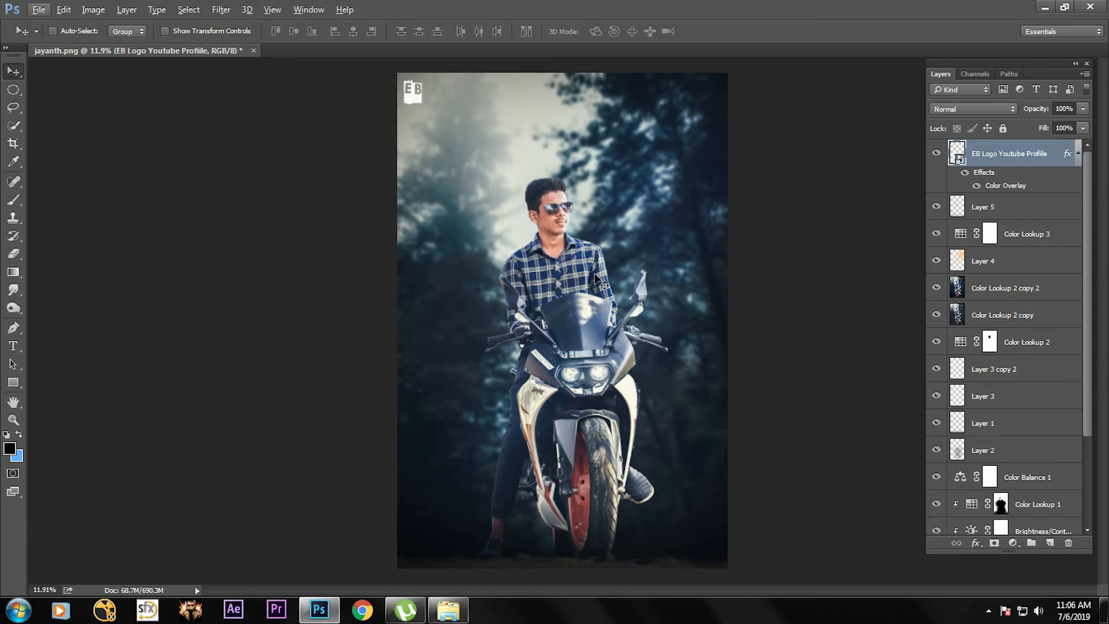
- Examine the bike, the rider and the upper part of the finished composite up close, then fit the image to the screen
{"action": "key", "text": "z"}
{"action": "left_click", "coordinate": [599, 304]}
{"action": "left_click", "coordinate": [600, 304]}
{"action": "left_click", "coordinate": [599, 304]}
{"action": "left_click", "coordinate": [599, 304]}
{"action": "scroll", "coordinate": [624, 294], "scroll_direction": "down", "scroll_amount": 3}
{"action": "right_click", "coordinate": [590, 297]}
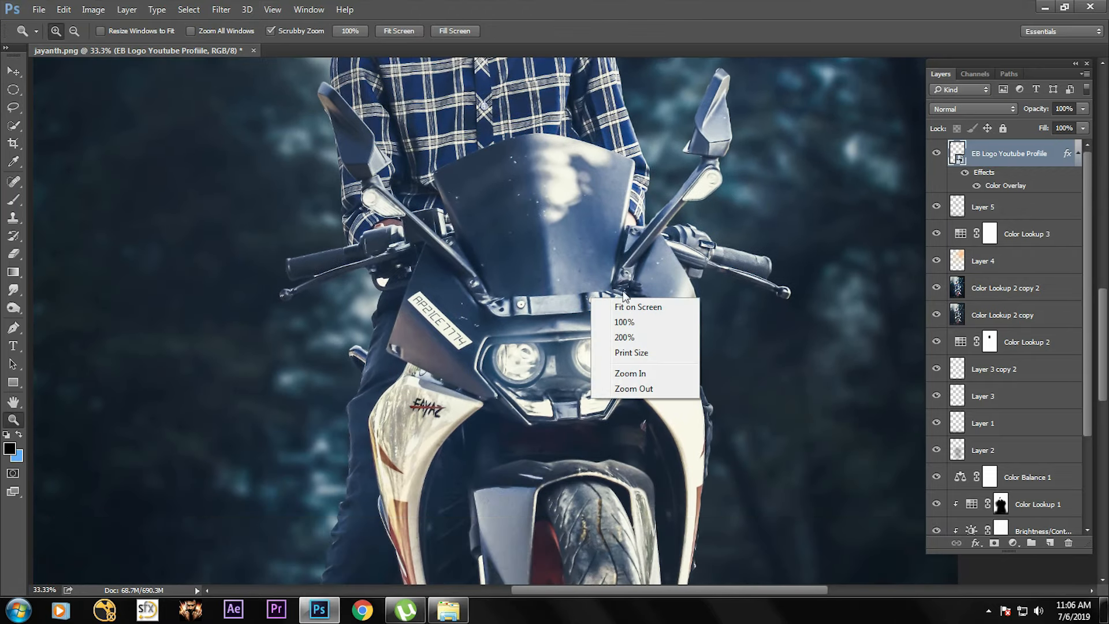
{"action": "left_click", "coordinate": [623, 292]}
{"action": "scroll", "coordinate": [623, 292], "scroll_direction": "up", "scroll_amount": 5}
{"action": "right_click", "coordinate": [404, 145]}
{"action": "left_click", "coordinate": [354, 197]}
{"action": "scroll", "coordinate": [354, 196], "scroll_direction": "up", "scroll_amount": 3}
{"action": "right_click", "coordinate": [355, 197]}
{"action": "left_click", "coordinate": [387, 206]}
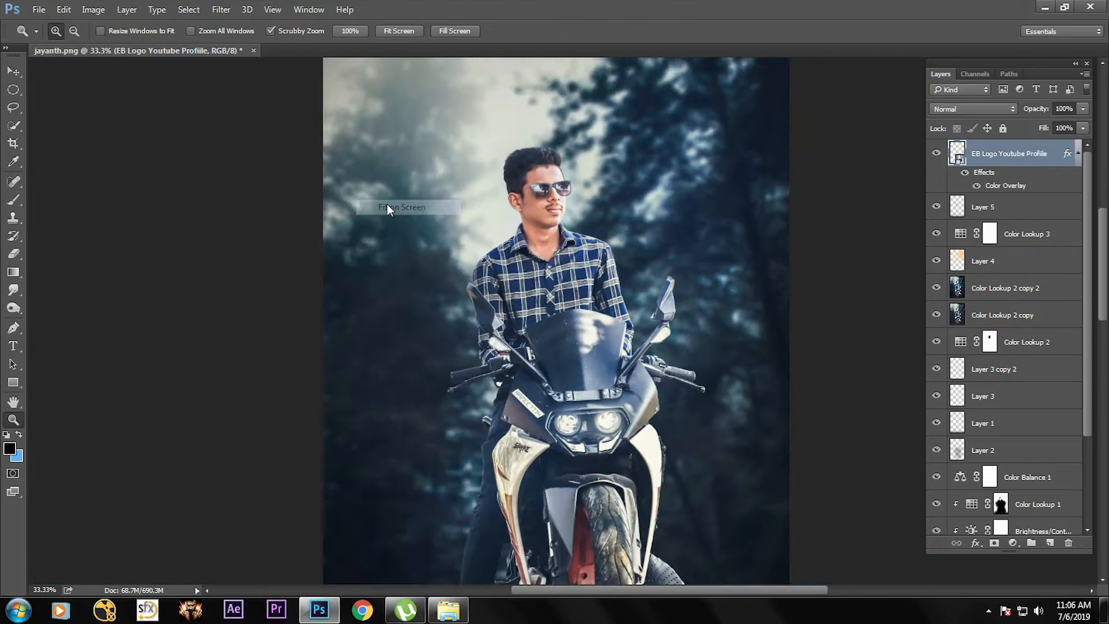